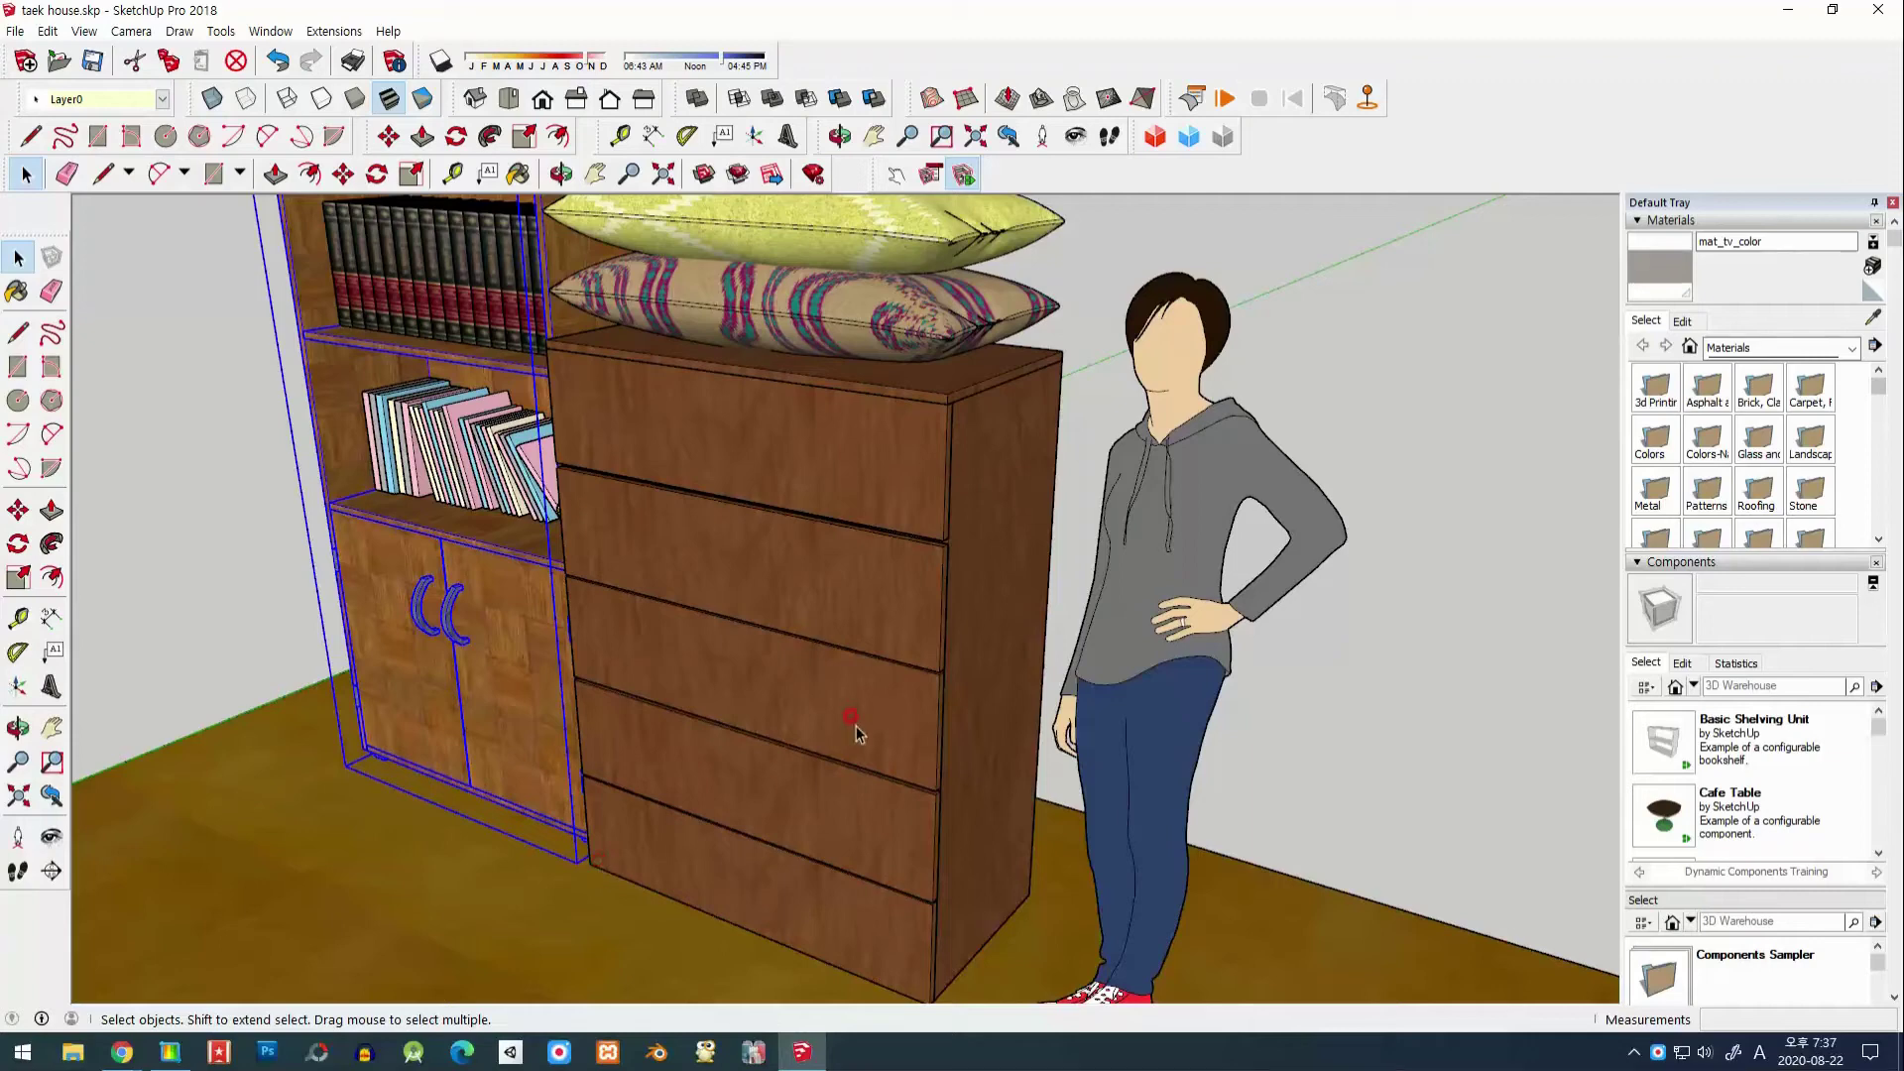
Step: Show the chest's top drawer attributes: Position Y and onClick ANIMATESLOW("Y",-20,-40,0)
{"action": "left_click", "coordinate": [864, 629]}
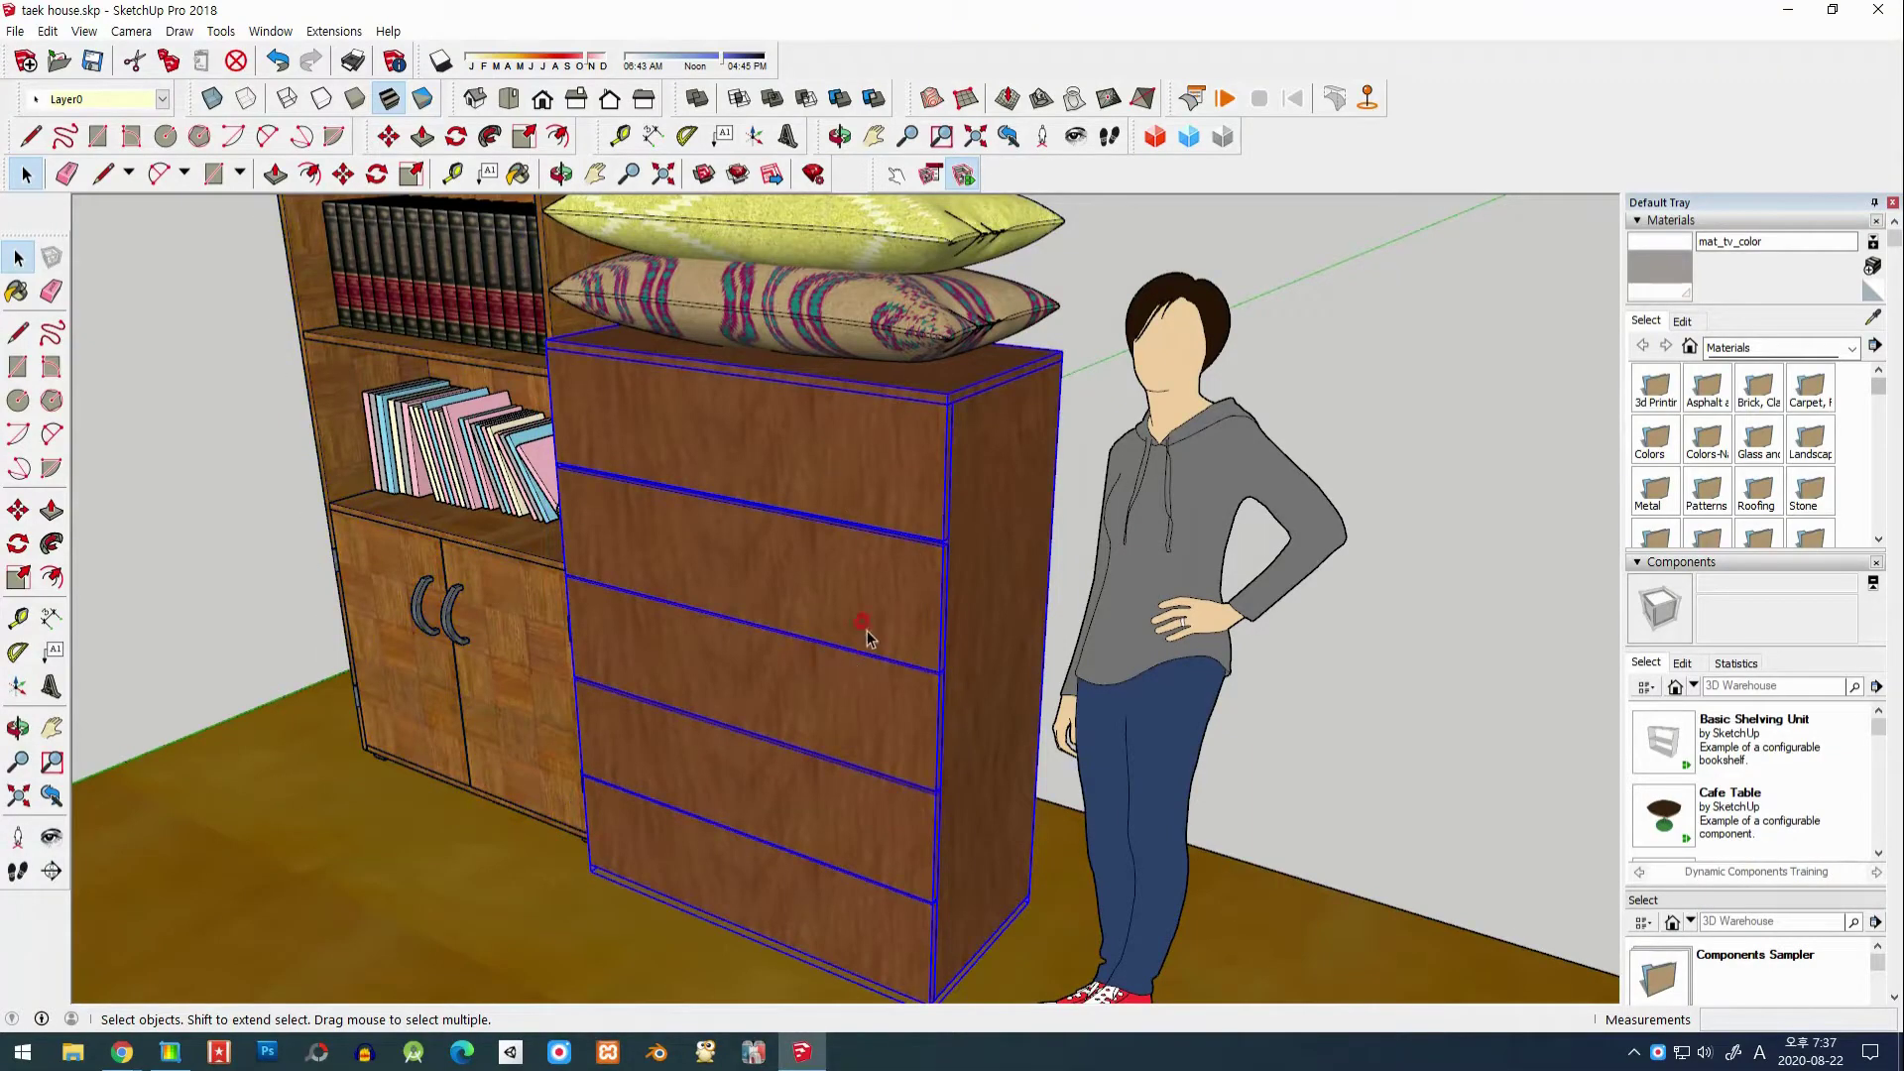
{"action": "double_click", "coordinate": [883, 481]}
{"action": "left_click", "coordinate": [873, 459]}
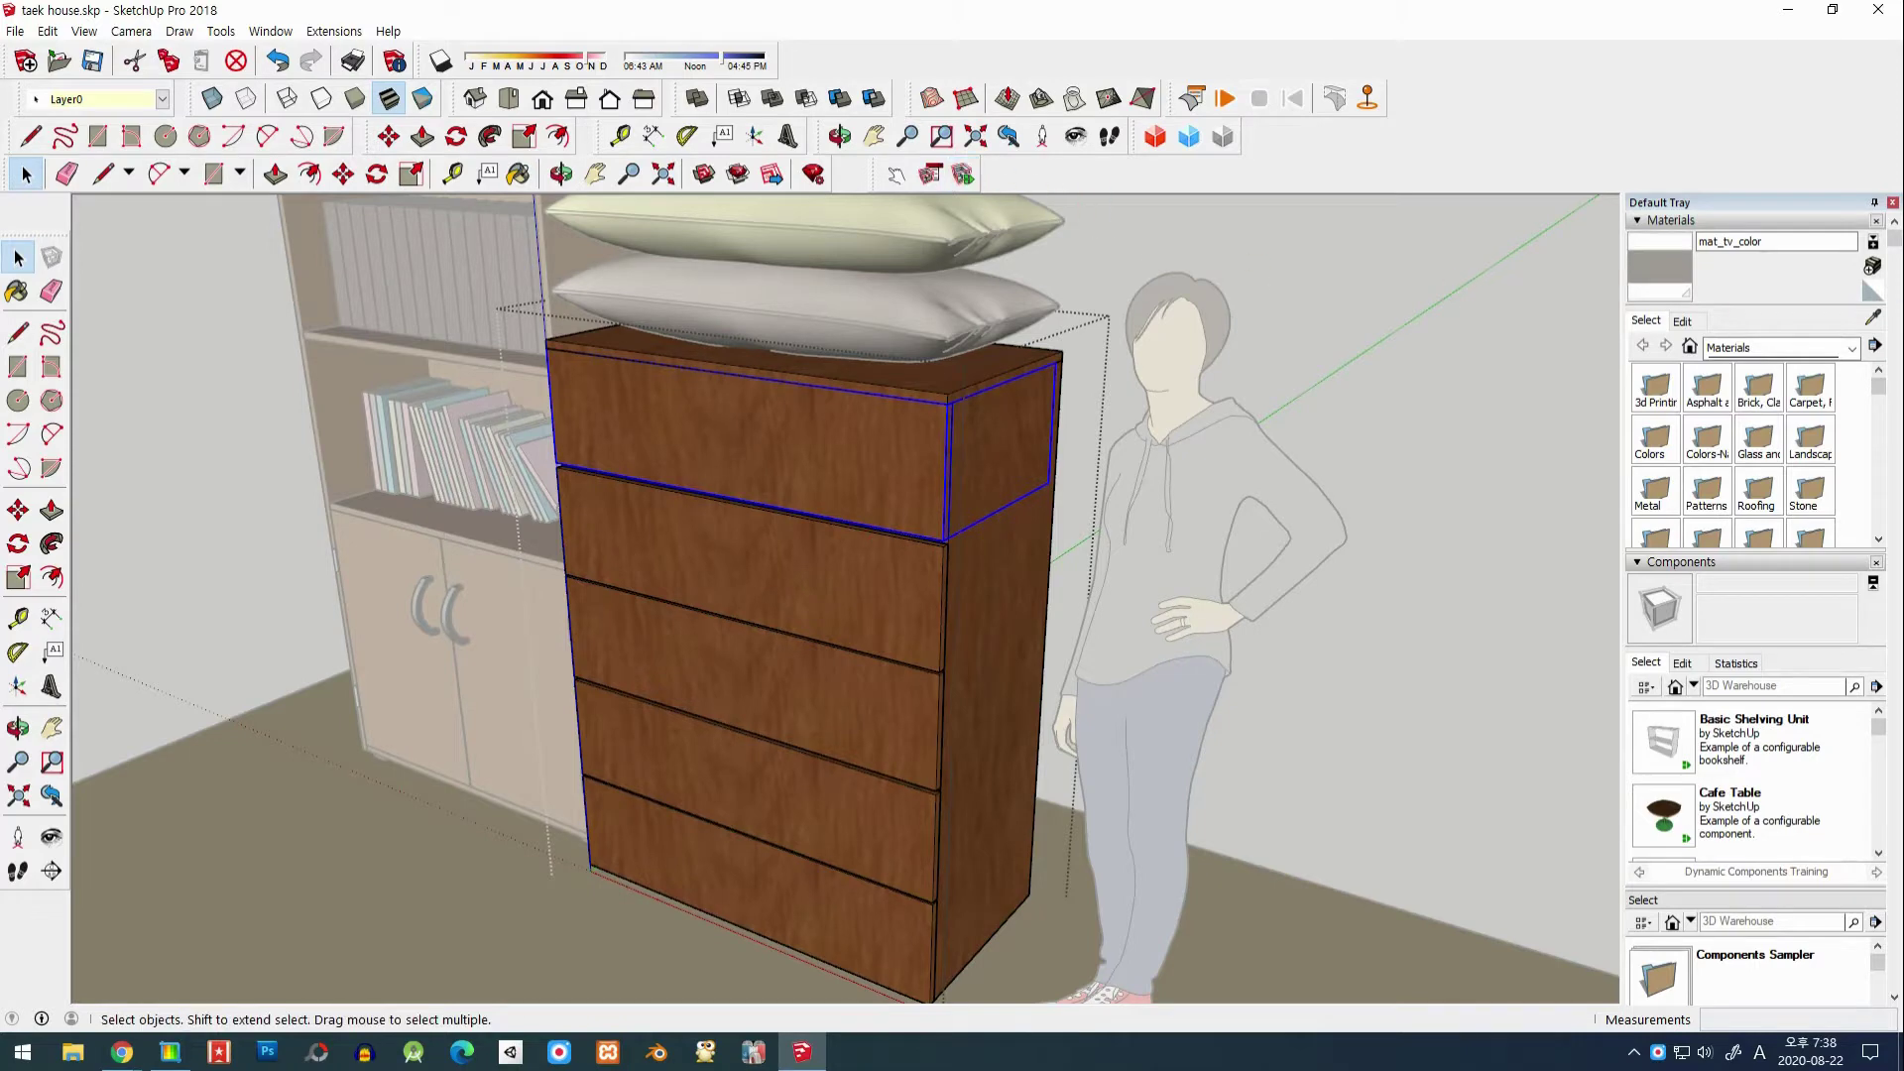
{"action": "left_click", "coordinate": [962, 175]}
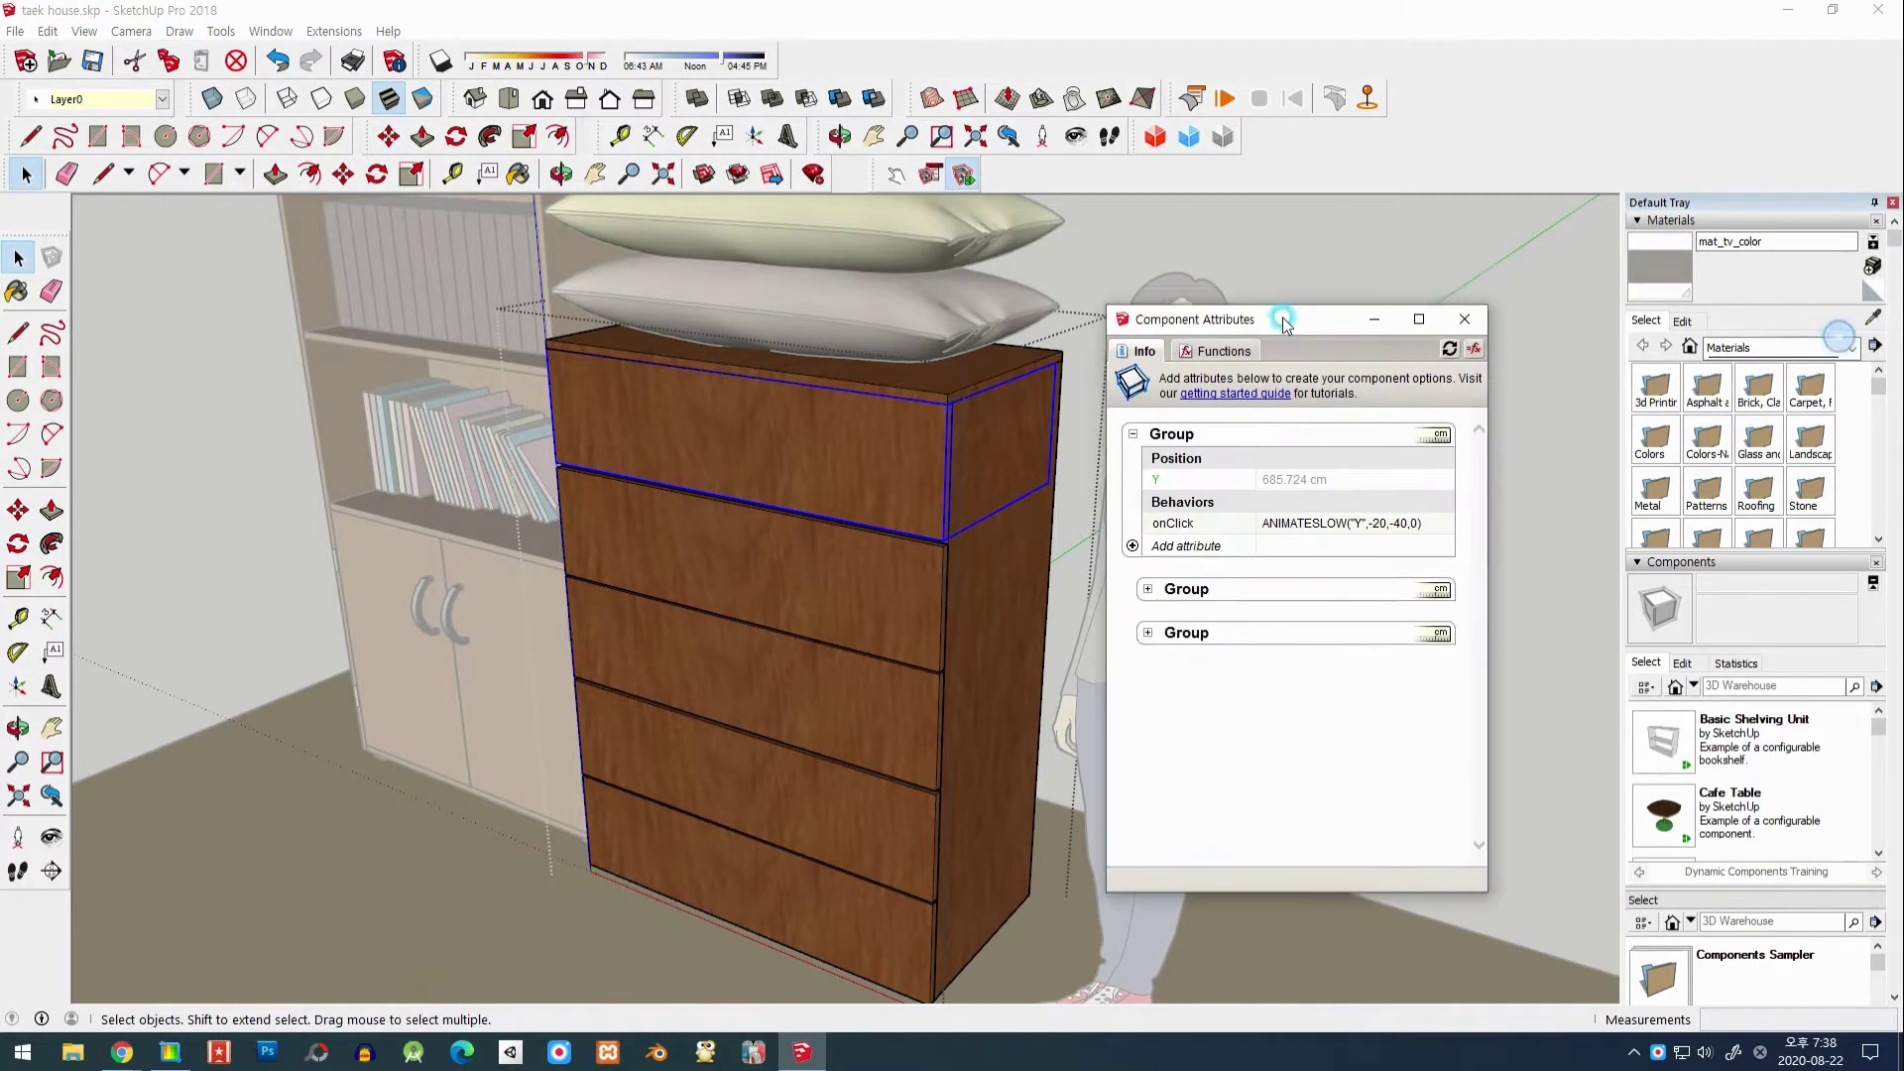
{"action": "left_click_drag", "start_coordinate": [1273, 315], "coordinate": [1296, 314]}
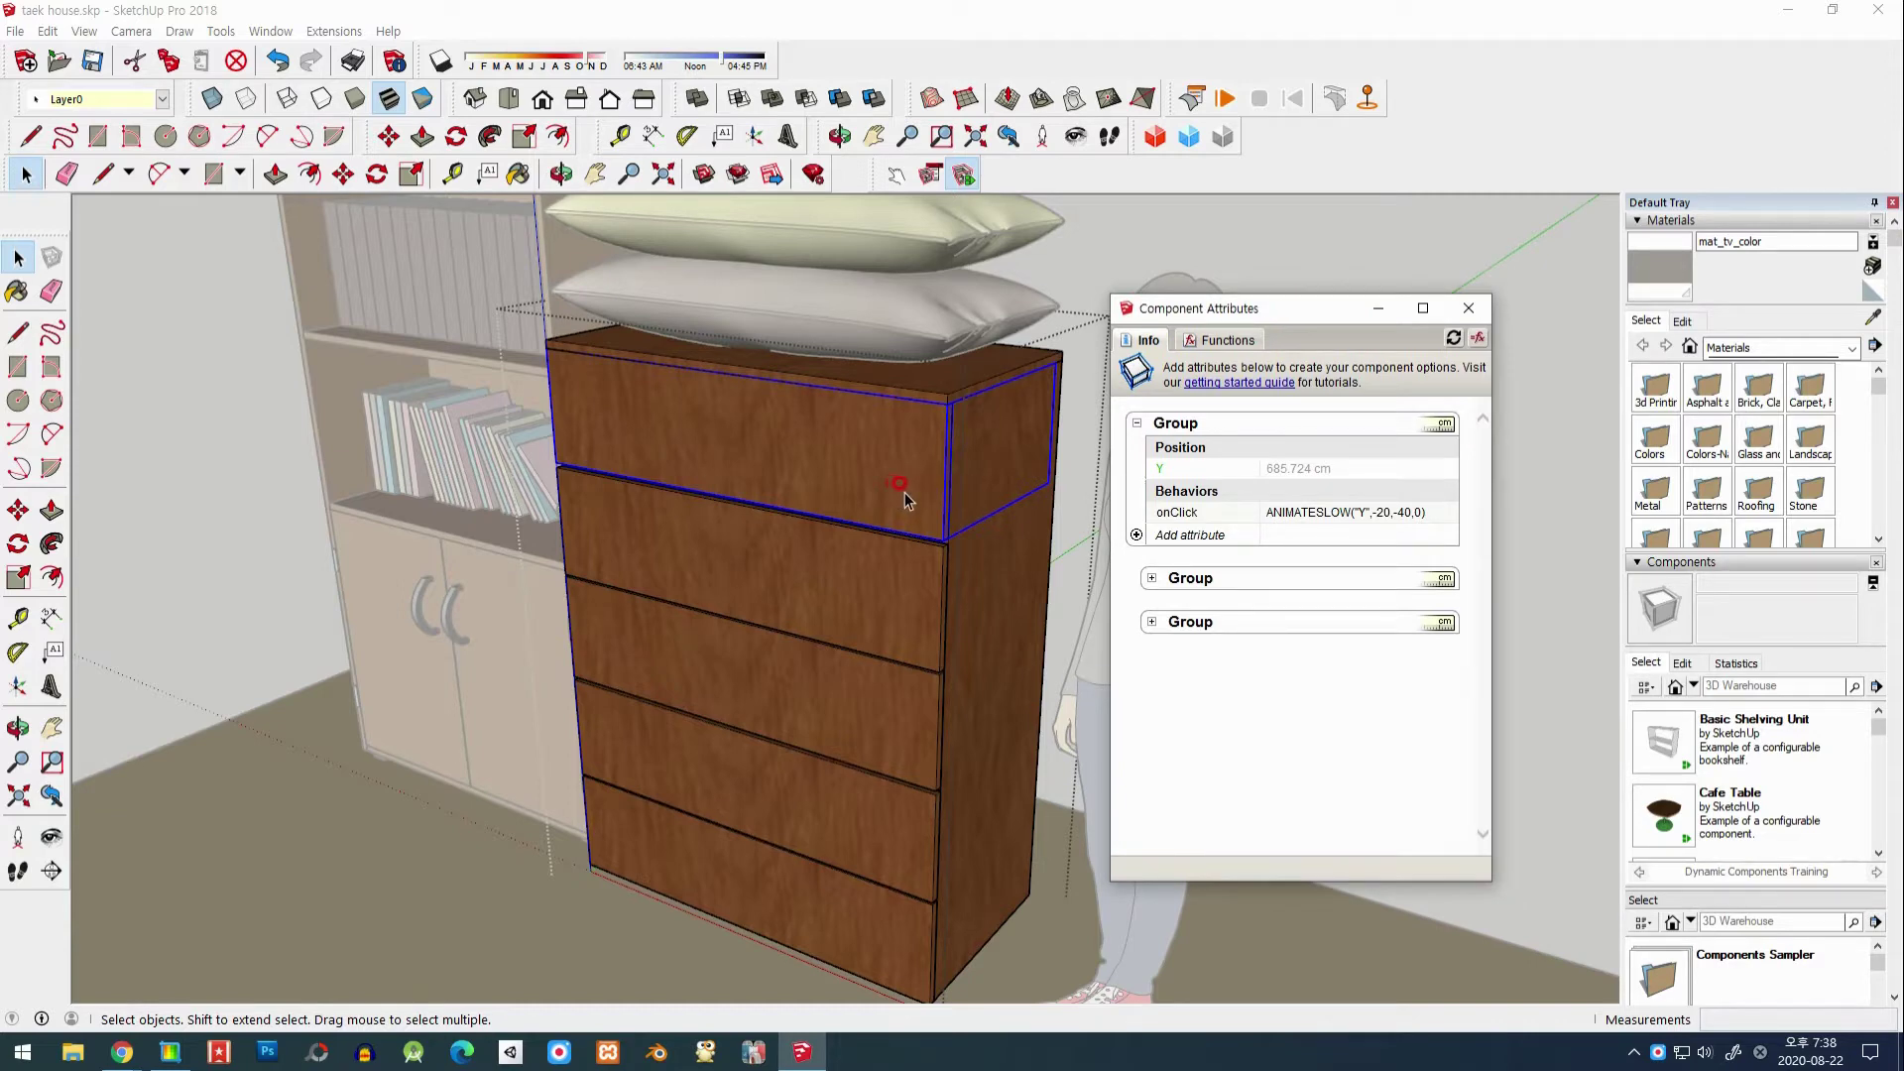
{"action": "middle_click_drag", "start_coordinate": [904, 499], "coordinate": [777, 615]}
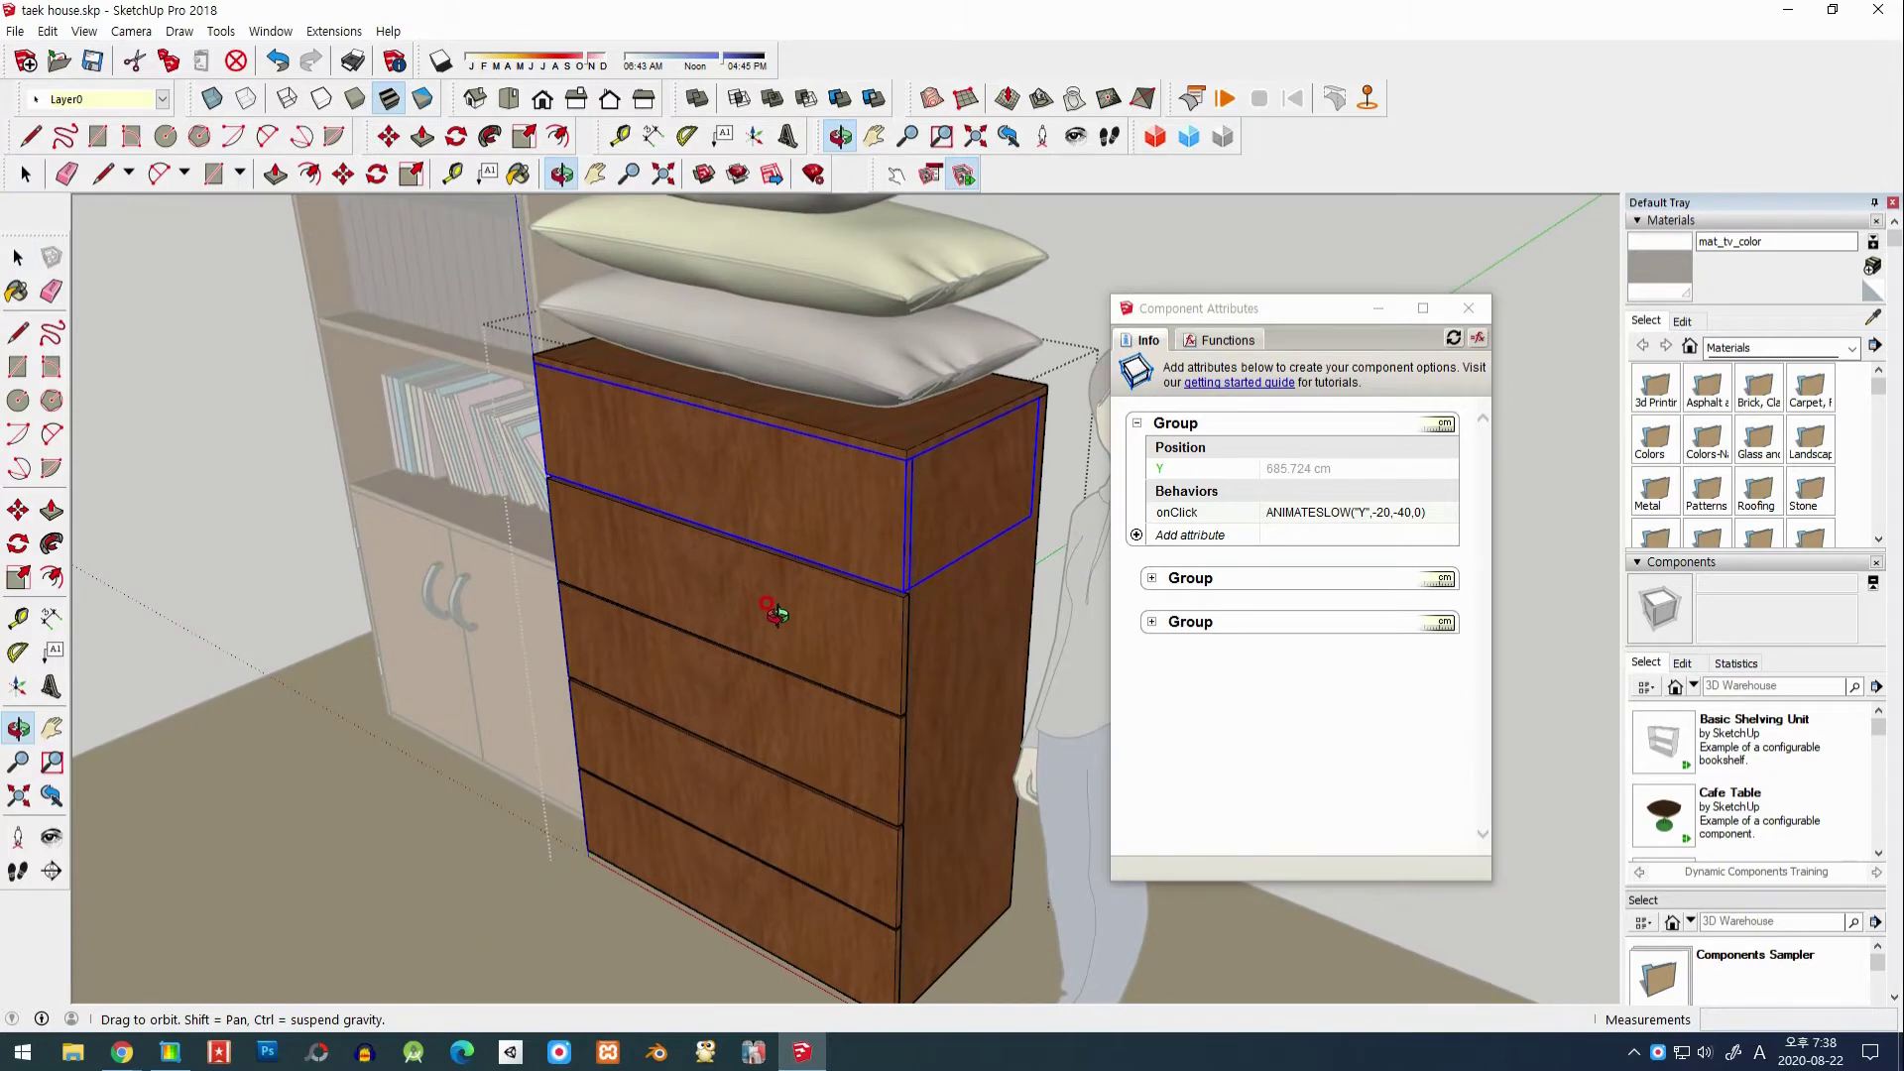
Step: With the Interact tool, slide the chest's top drawer open and shut, then pull lower drawers out
{"action": "left_click", "coordinate": [896, 175]}
{"action": "left_click", "coordinate": [801, 506]}
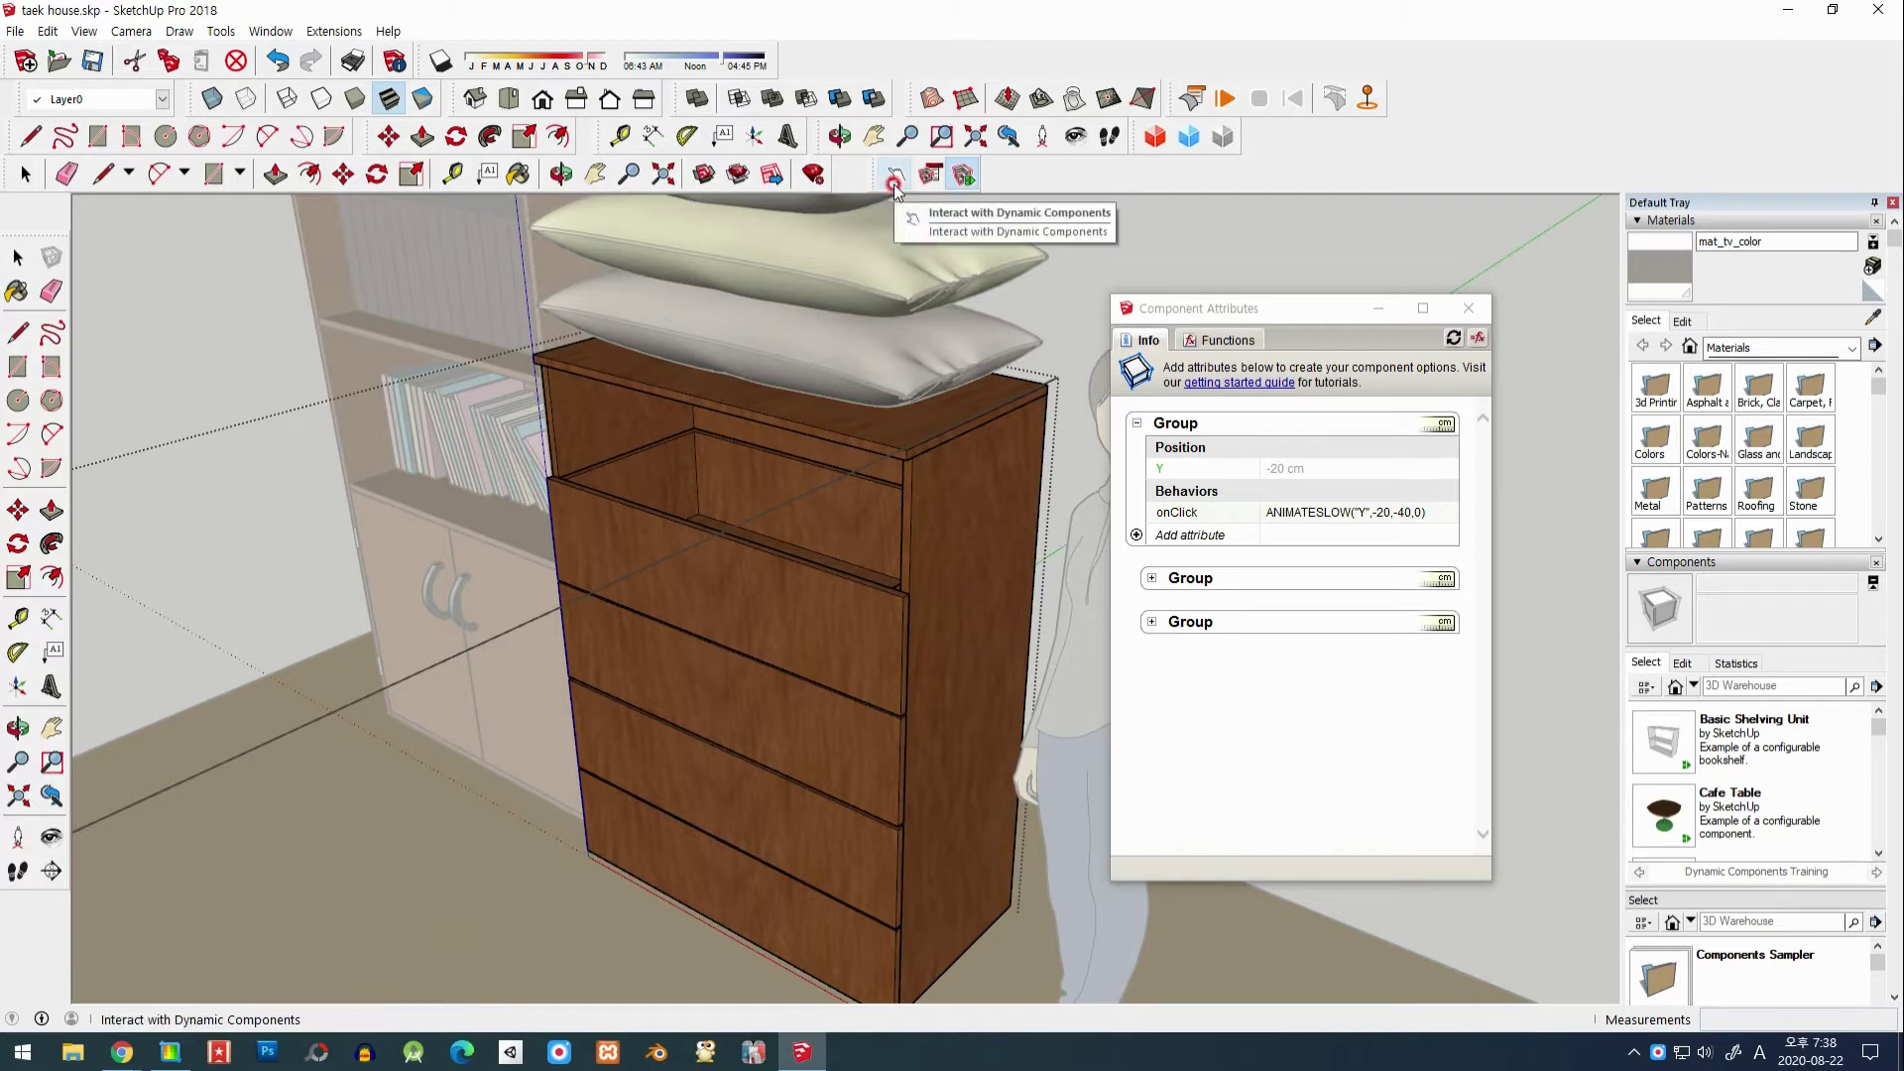
{"action": "left_click", "coordinate": [765, 489]}
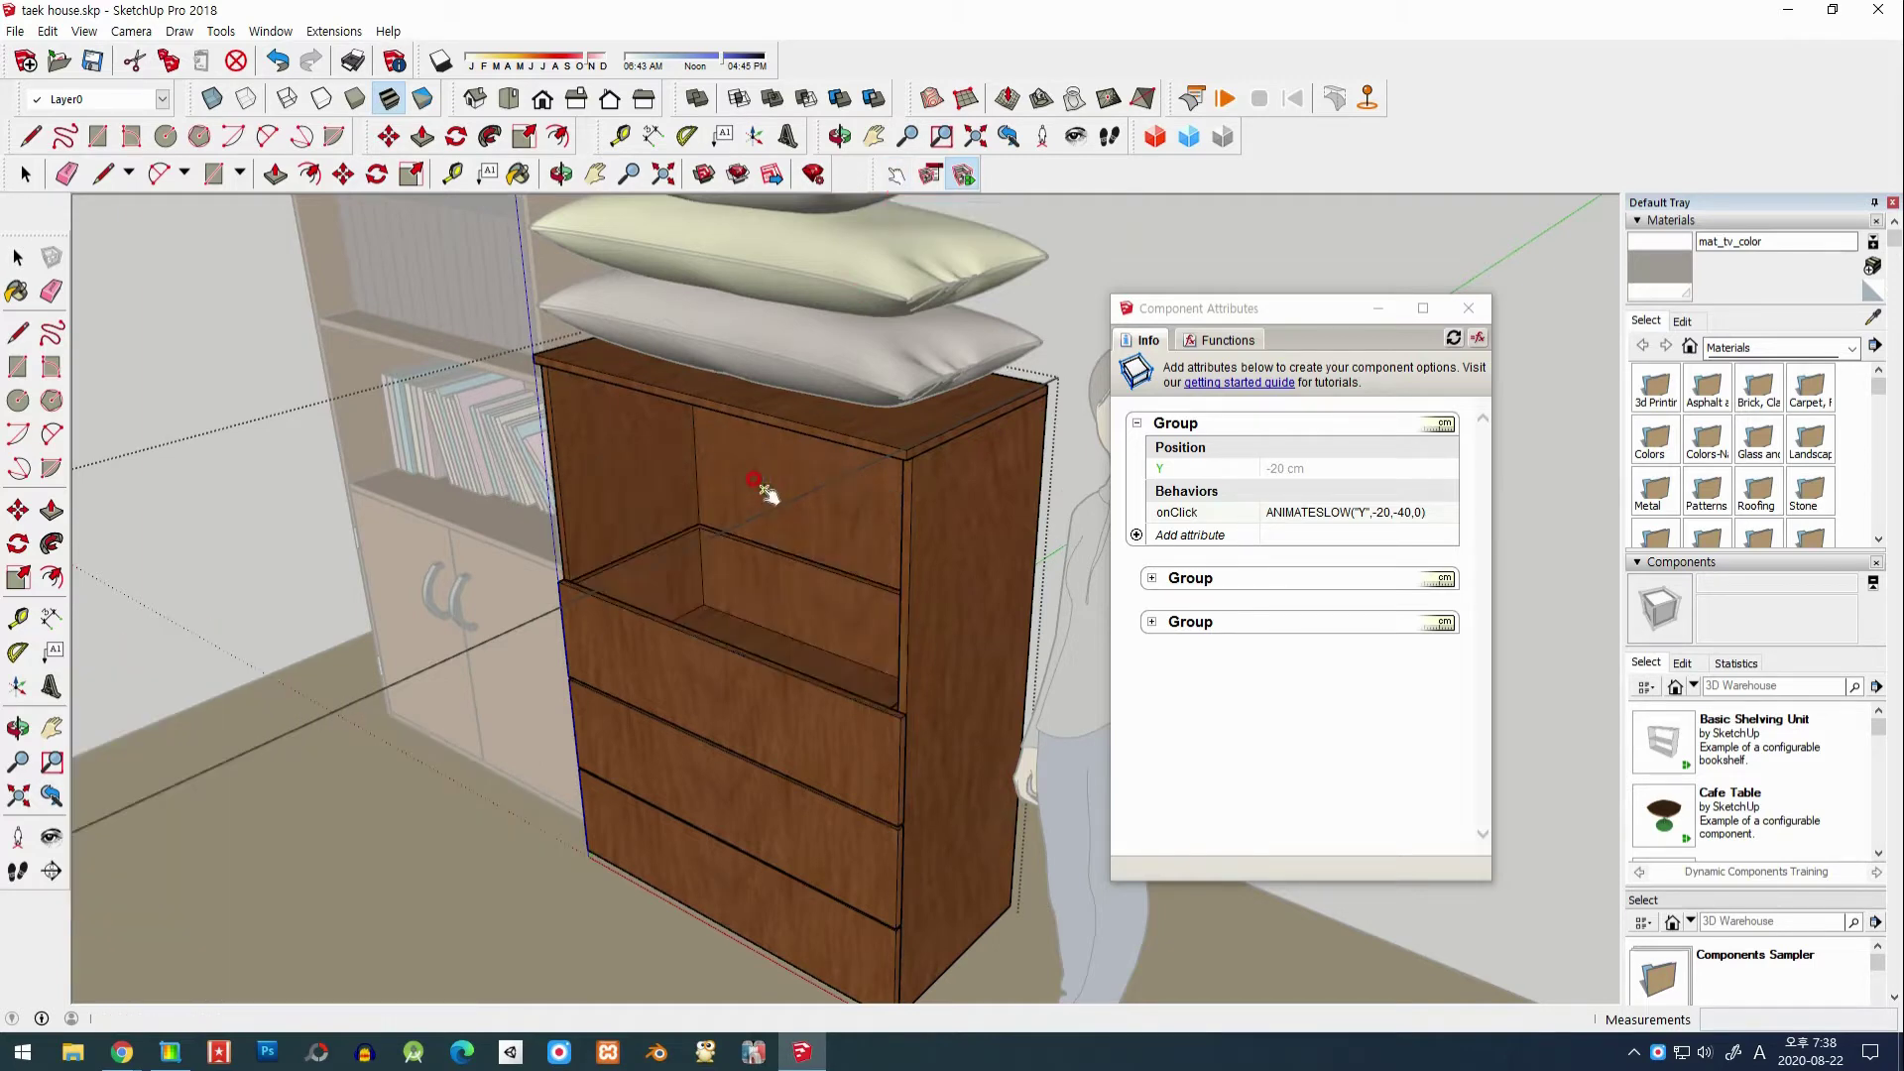
{"action": "left_click", "coordinate": [756, 586]}
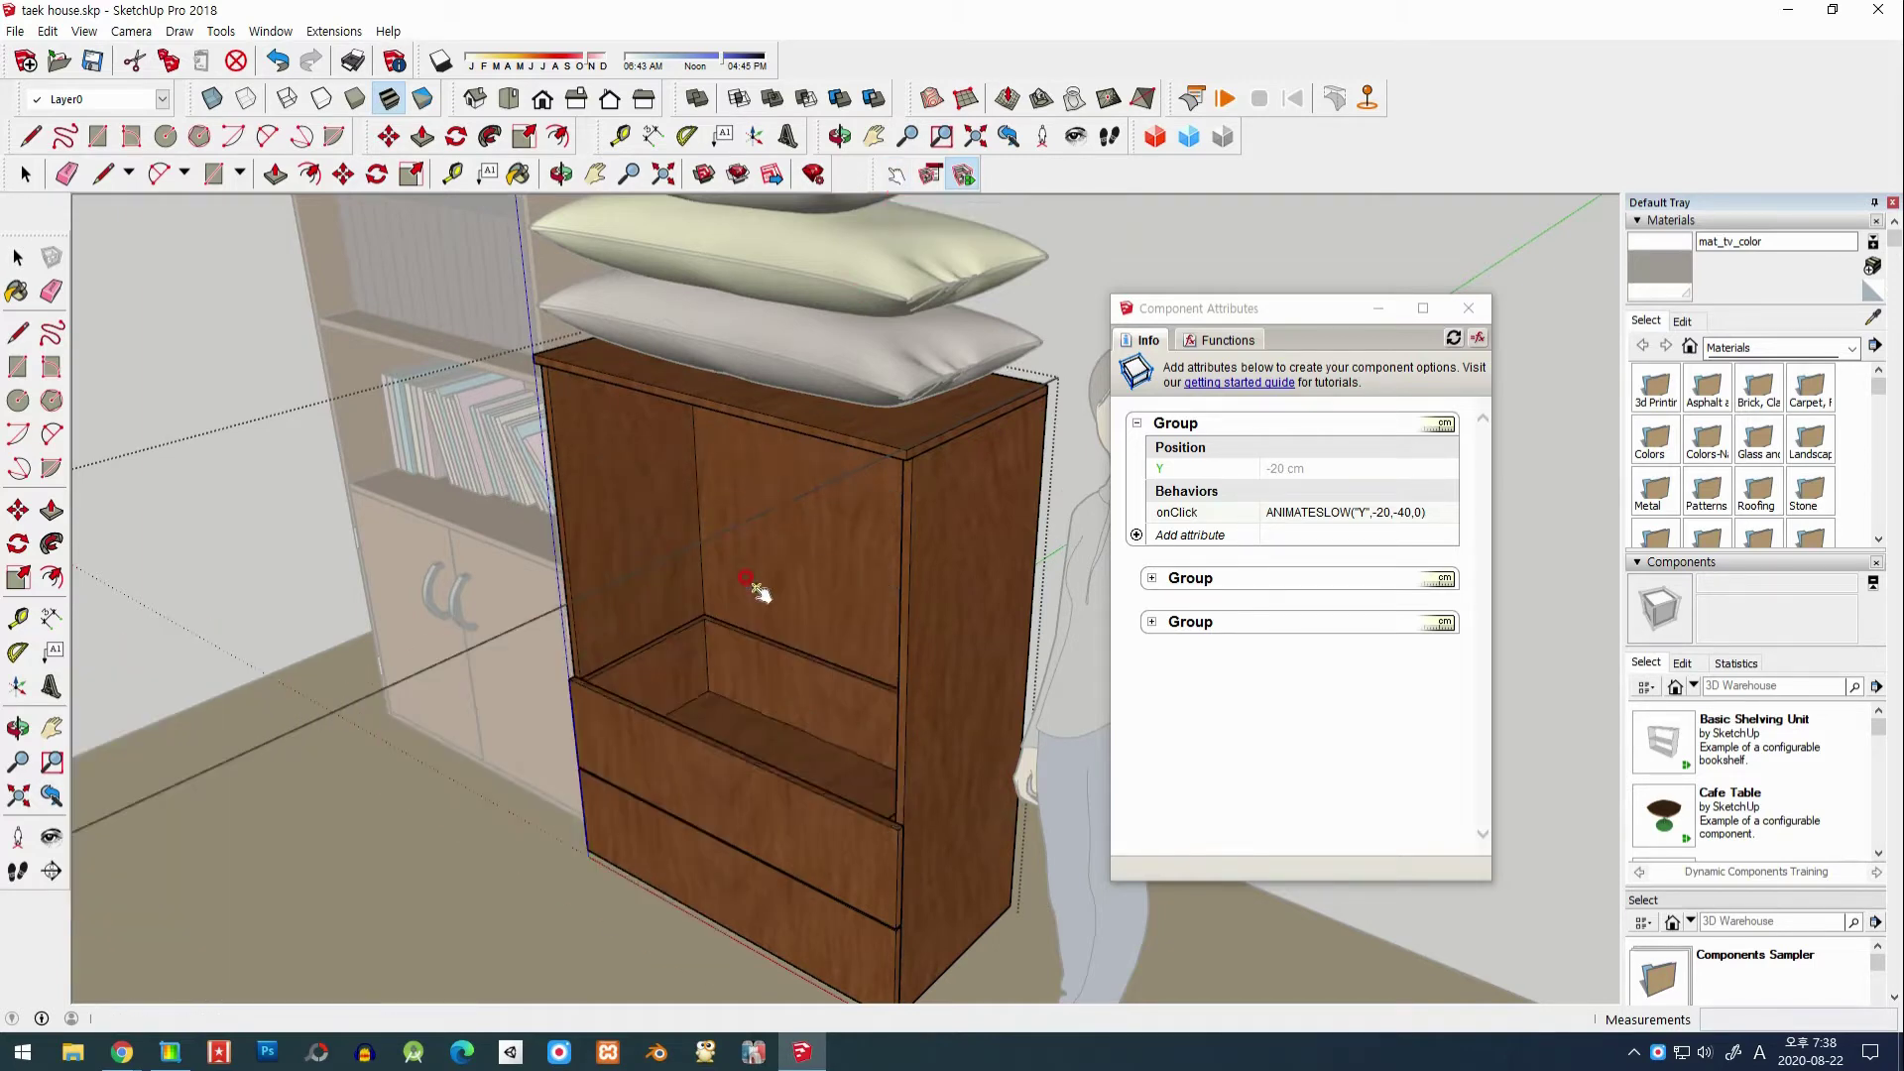
{"action": "left_click", "coordinate": [756, 751]}
Step: From a zoomed-out view, toggle the chest's drawers again, then exit the chest's editing context
{"action": "scroll", "coordinate": [756, 759], "scroll_direction": "down", "scroll_amount": 5}
{"action": "scroll", "coordinate": [749, 833], "scroll_direction": "down", "scroll_amount": 3}
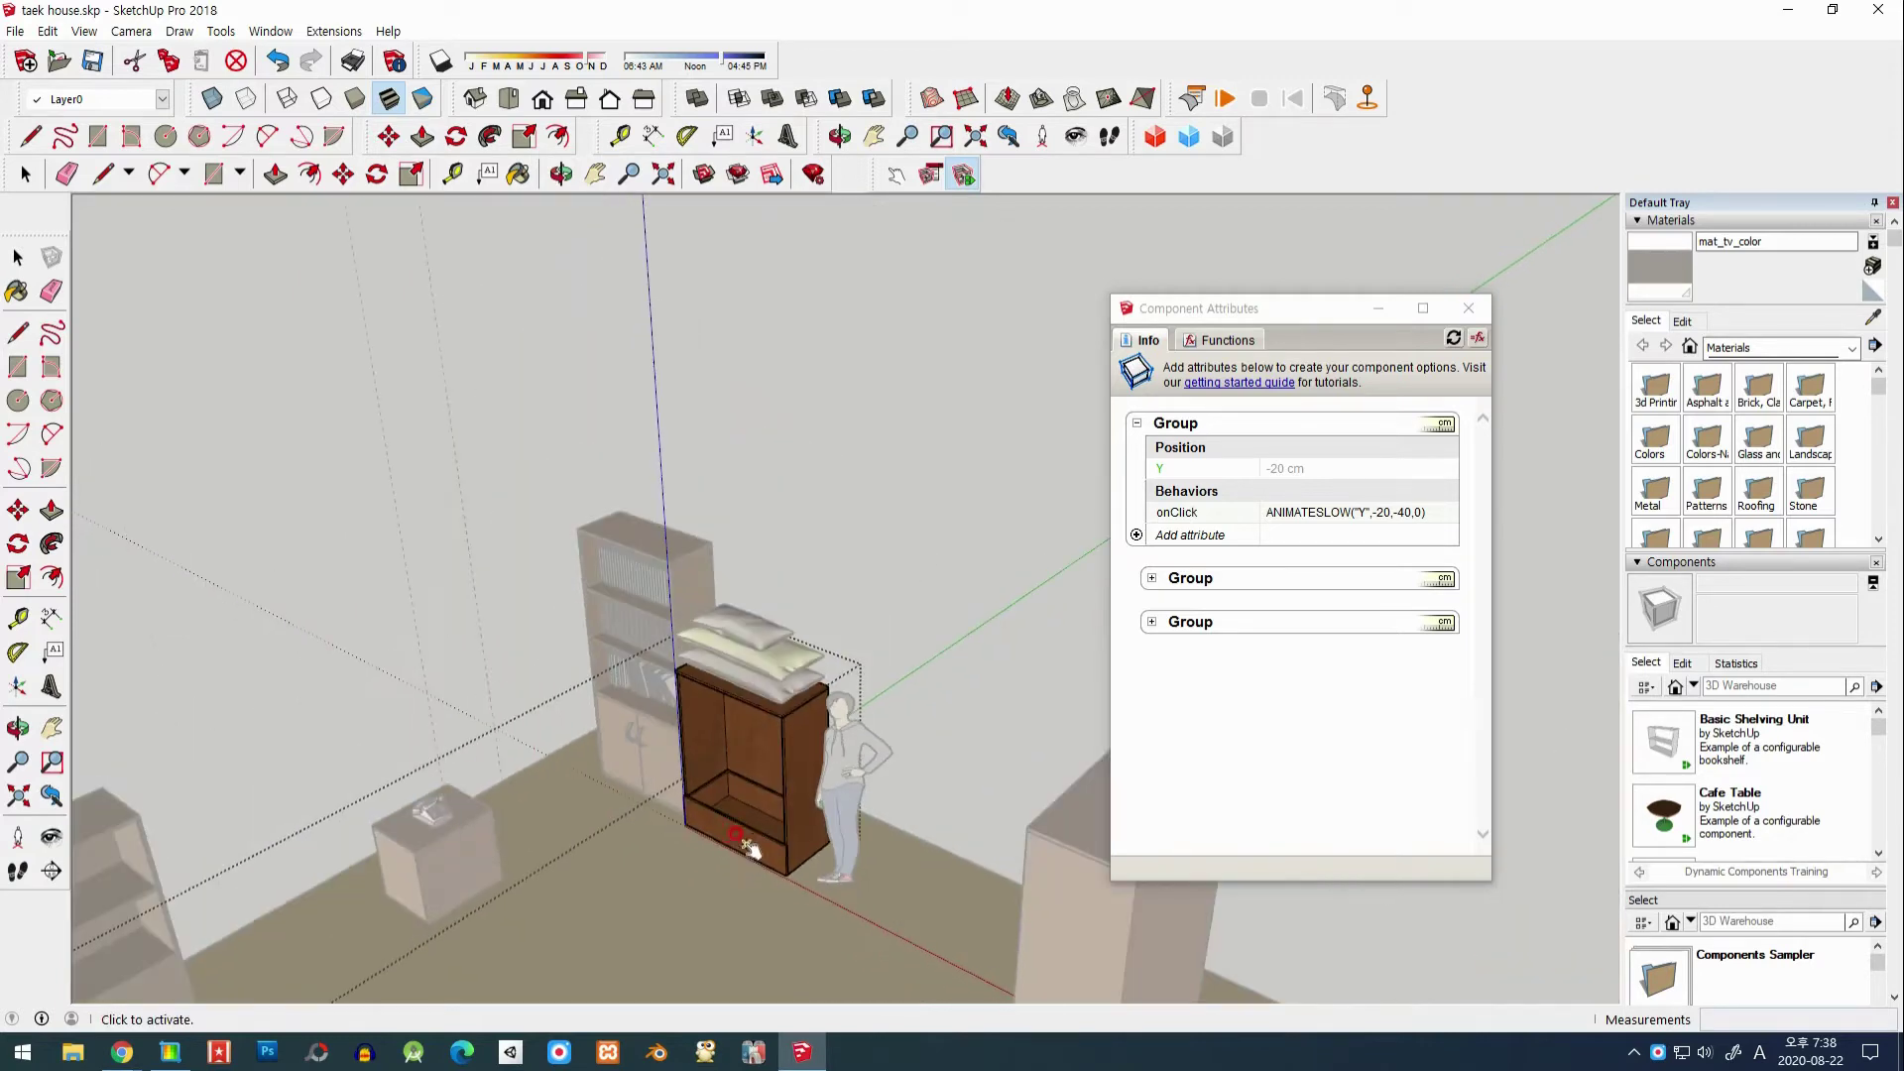
{"action": "middle_click_drag", "start_coordinate": [675, 878], "coordinate": [501, 774]}
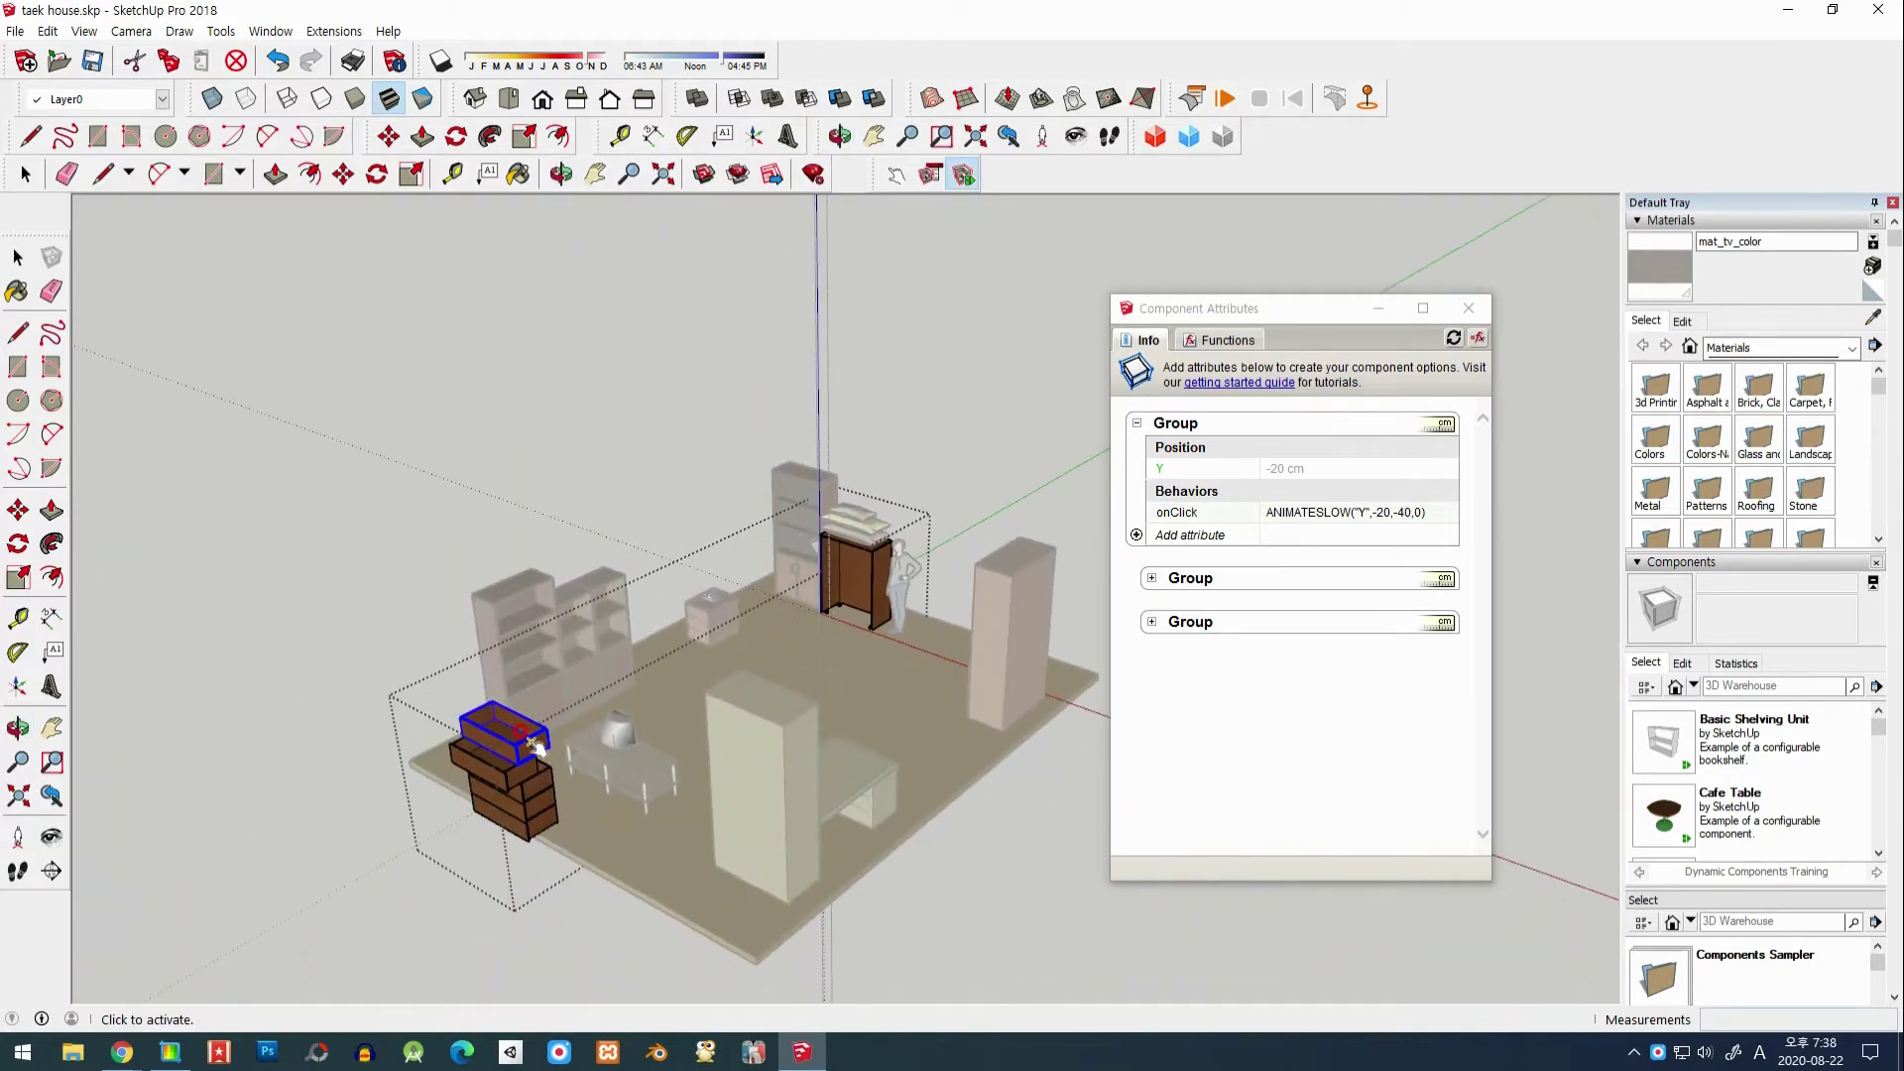
{"action": "left_click", "coordinate": [506, 779]}
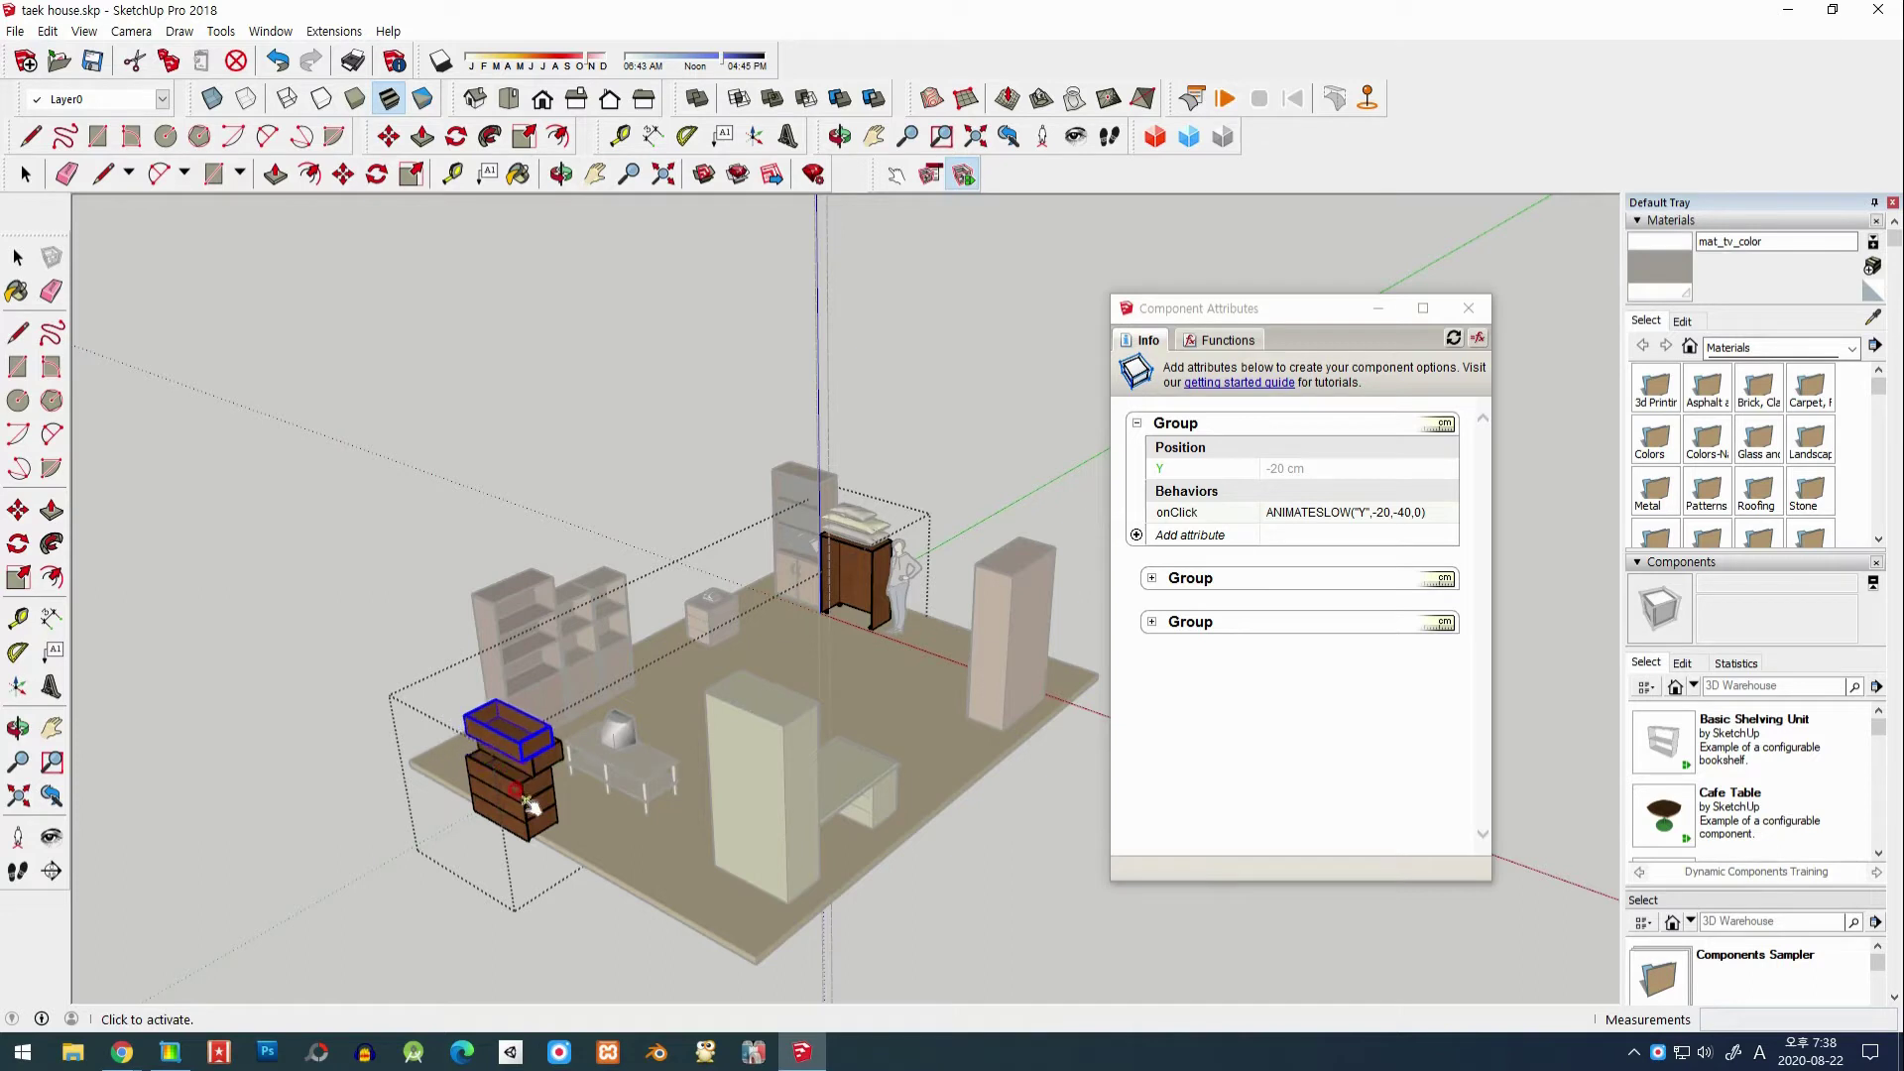
{"action": "left_click", "coordinate": [528, 785]}
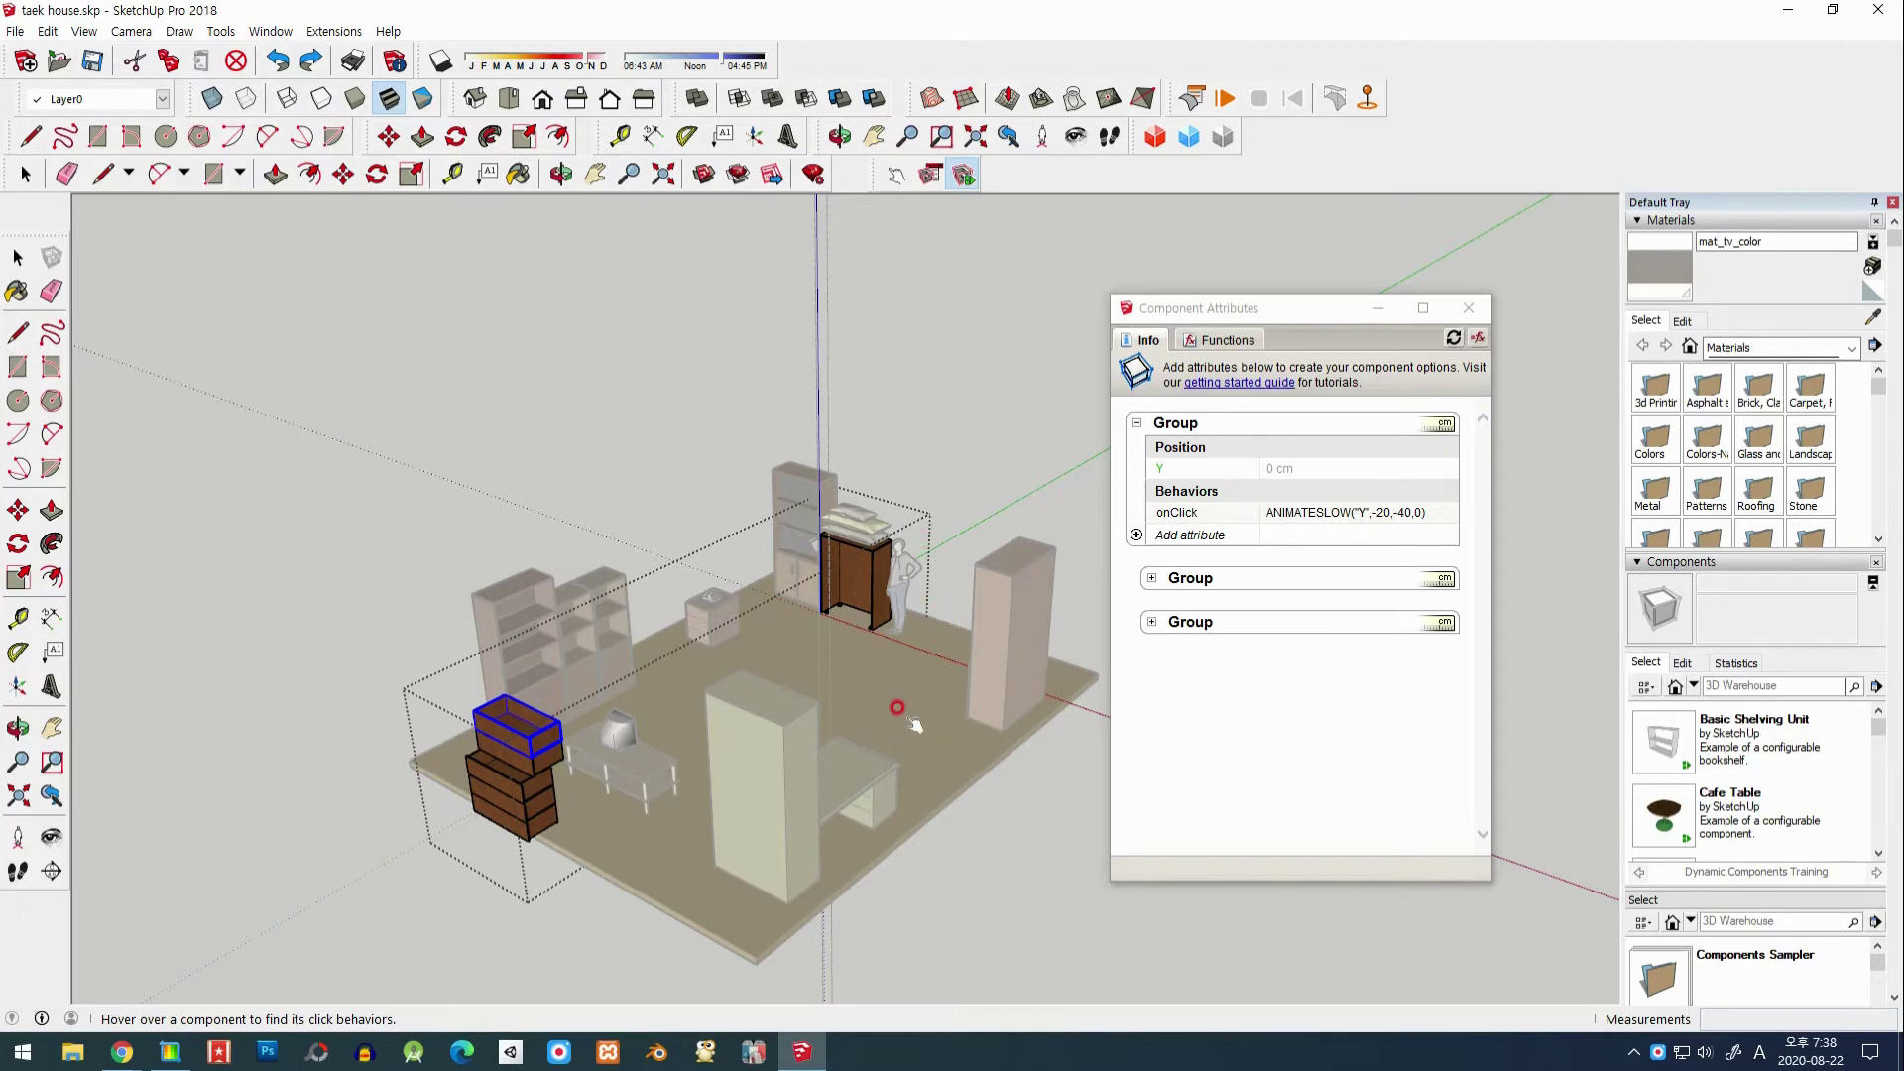
{"action": "key", "text": "space"}
{"action": "left_click", "coordinate": [897, 675]}
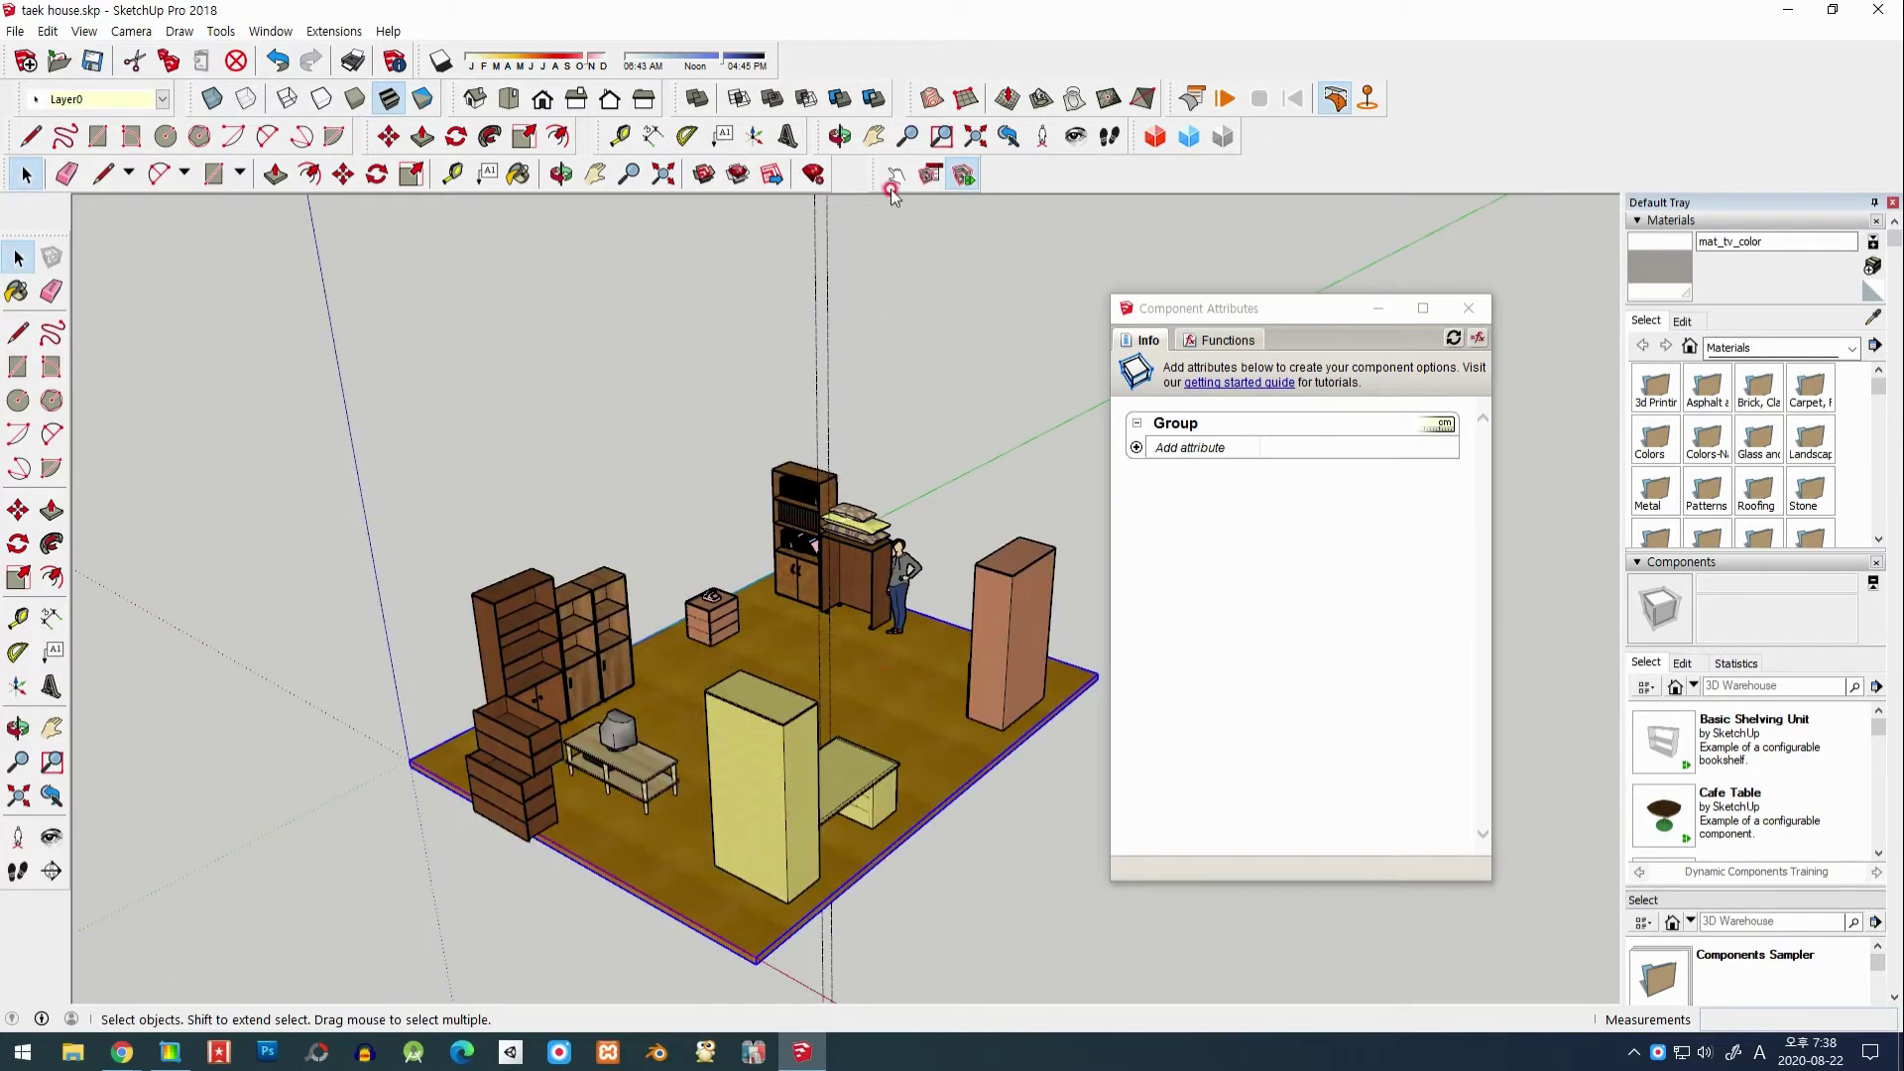
Step: Open drawers on the left and lower chests, then slide a dresser drawer out
{"action": "left_click", "coordinate": [523, 739]}
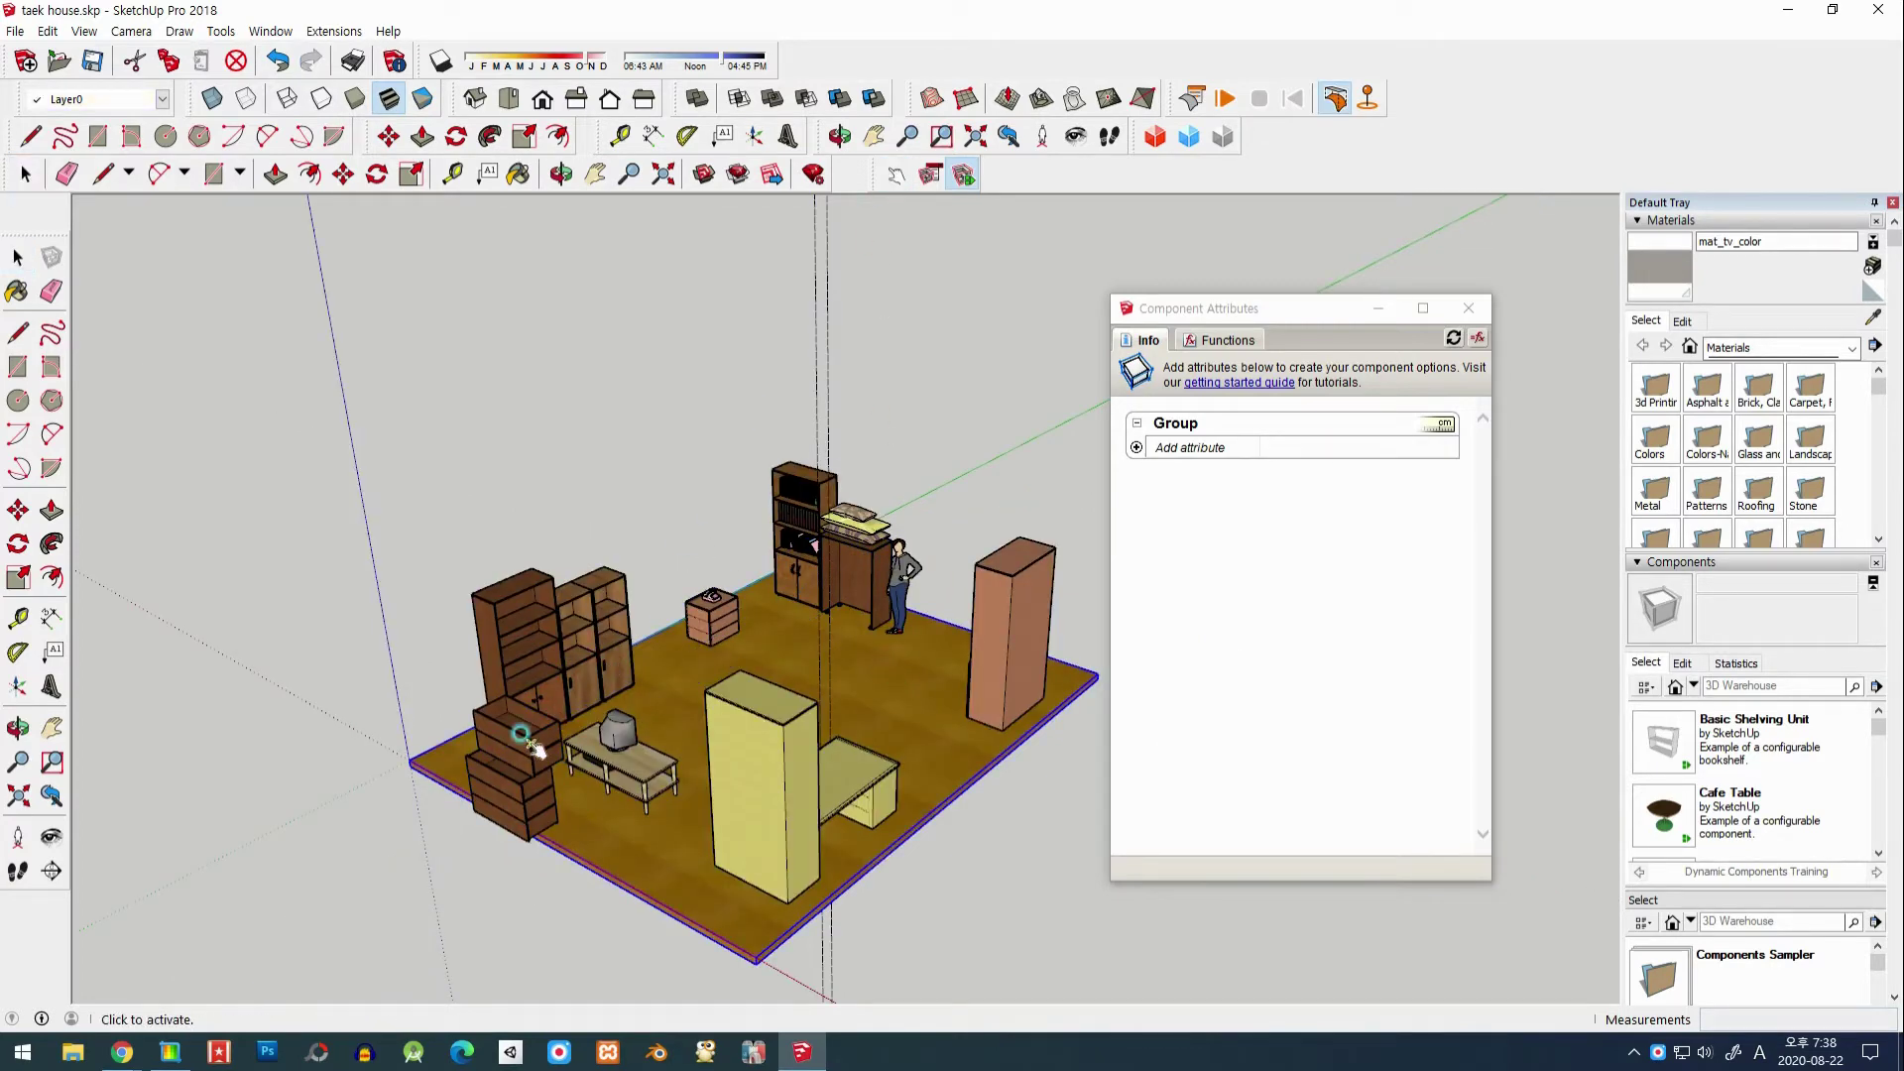
{"action": "left_click", "coordinate": [517, 793]}
{"action": "scroll", "coordinate": [858, 593], "scroll_direction": "up", "scroll_amount": 5}
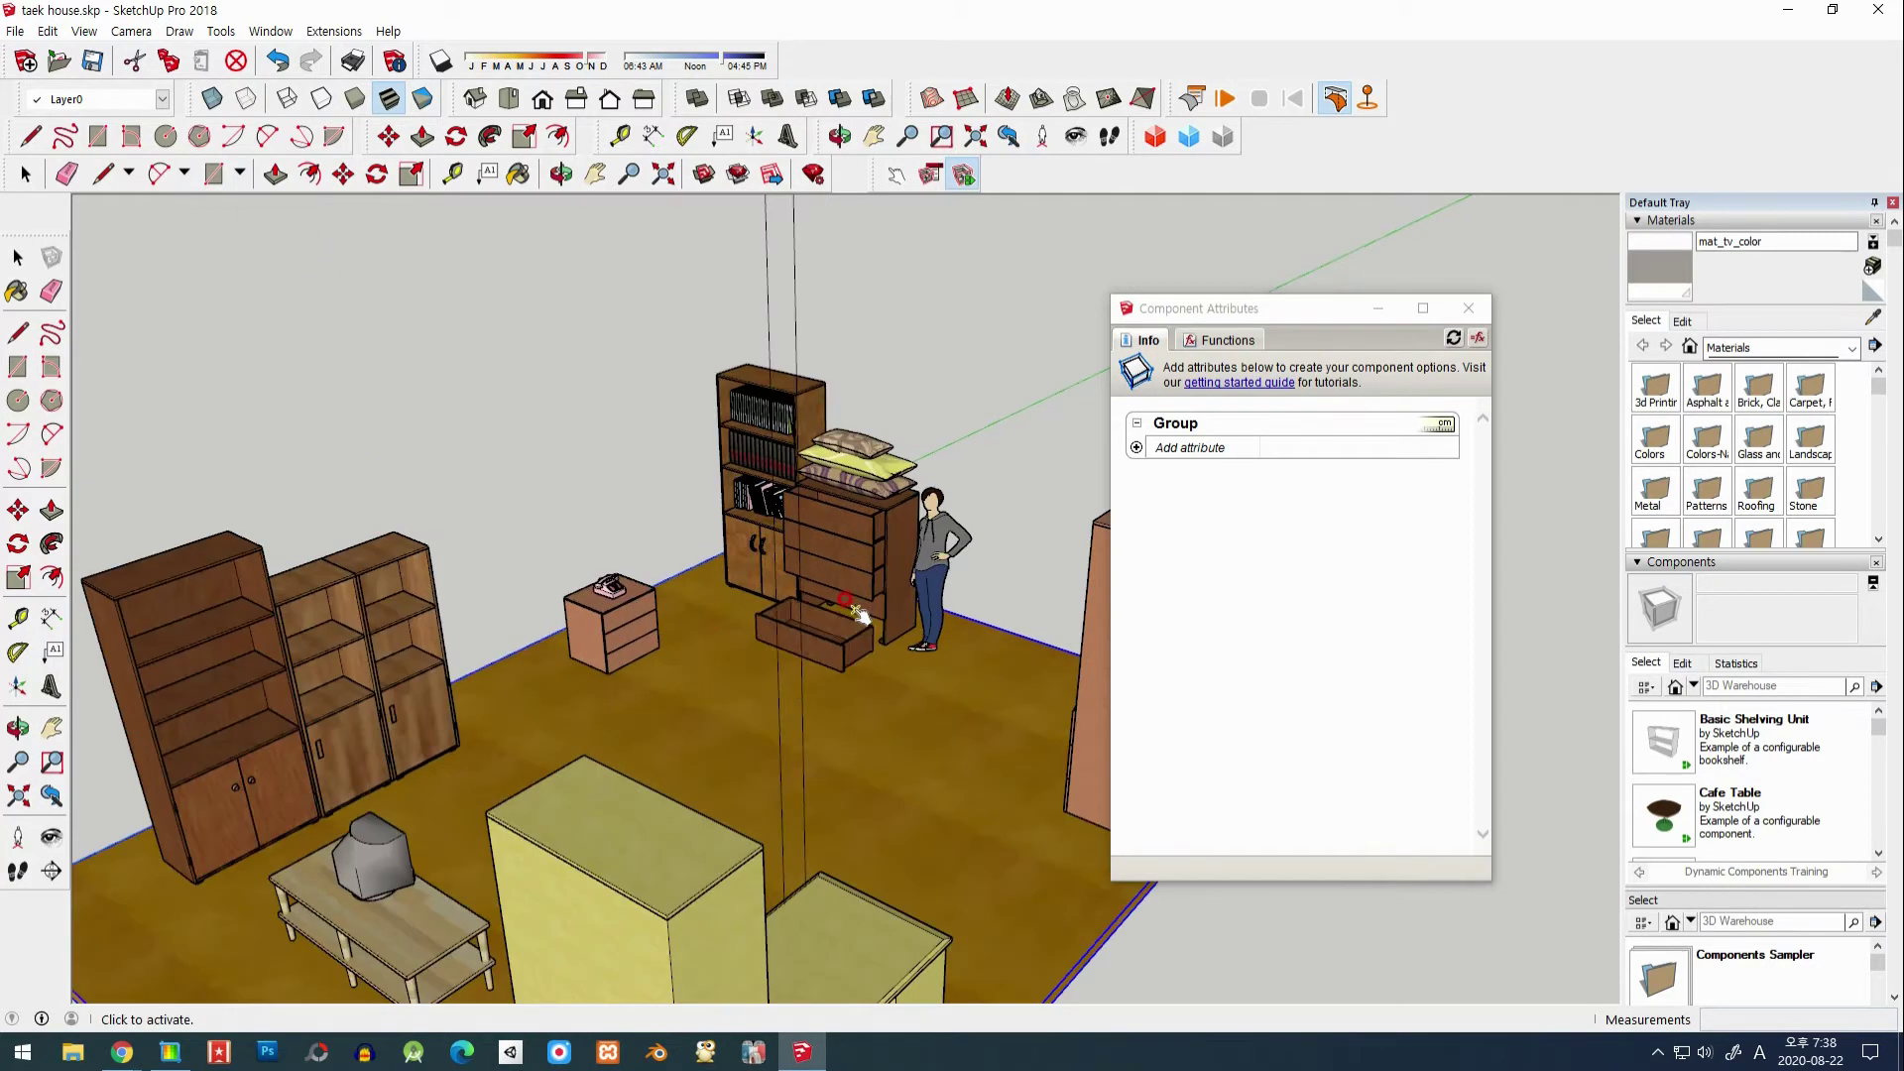
{"action": "scroll", "coordinate": [858, 592], "scroll_direction": "up", "scroll_amount": 3}
{"action": "middle_click_drag", "start_coordinate": [858, 592], "coordinate": [843, 562]}
{"action": "left_click", "coordinate": [843, 566]}
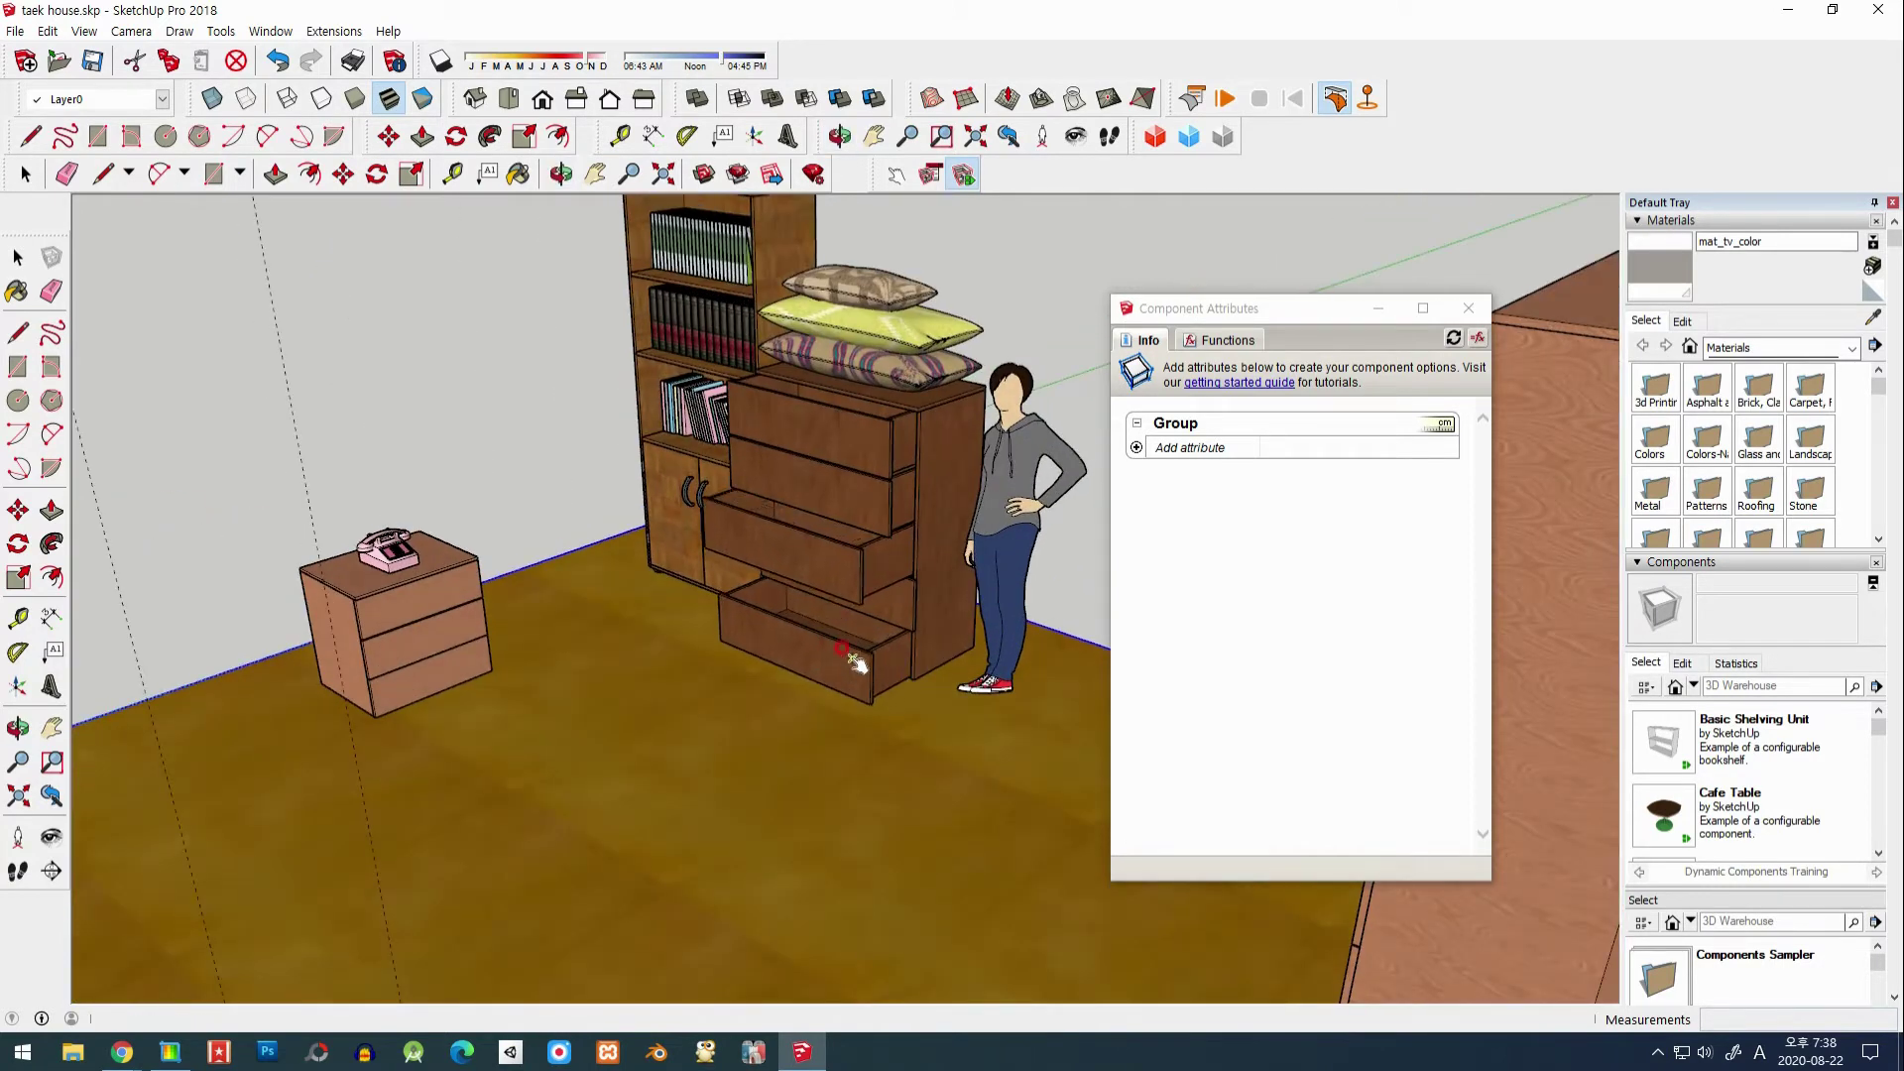
Step: Close the dresser's open bottom, middle and second drawers, then slide its top drawer open
{"action": "left_click", "coordinate": [838, 633]}
{"action": "left_click", "coordinate": [851, 574]}
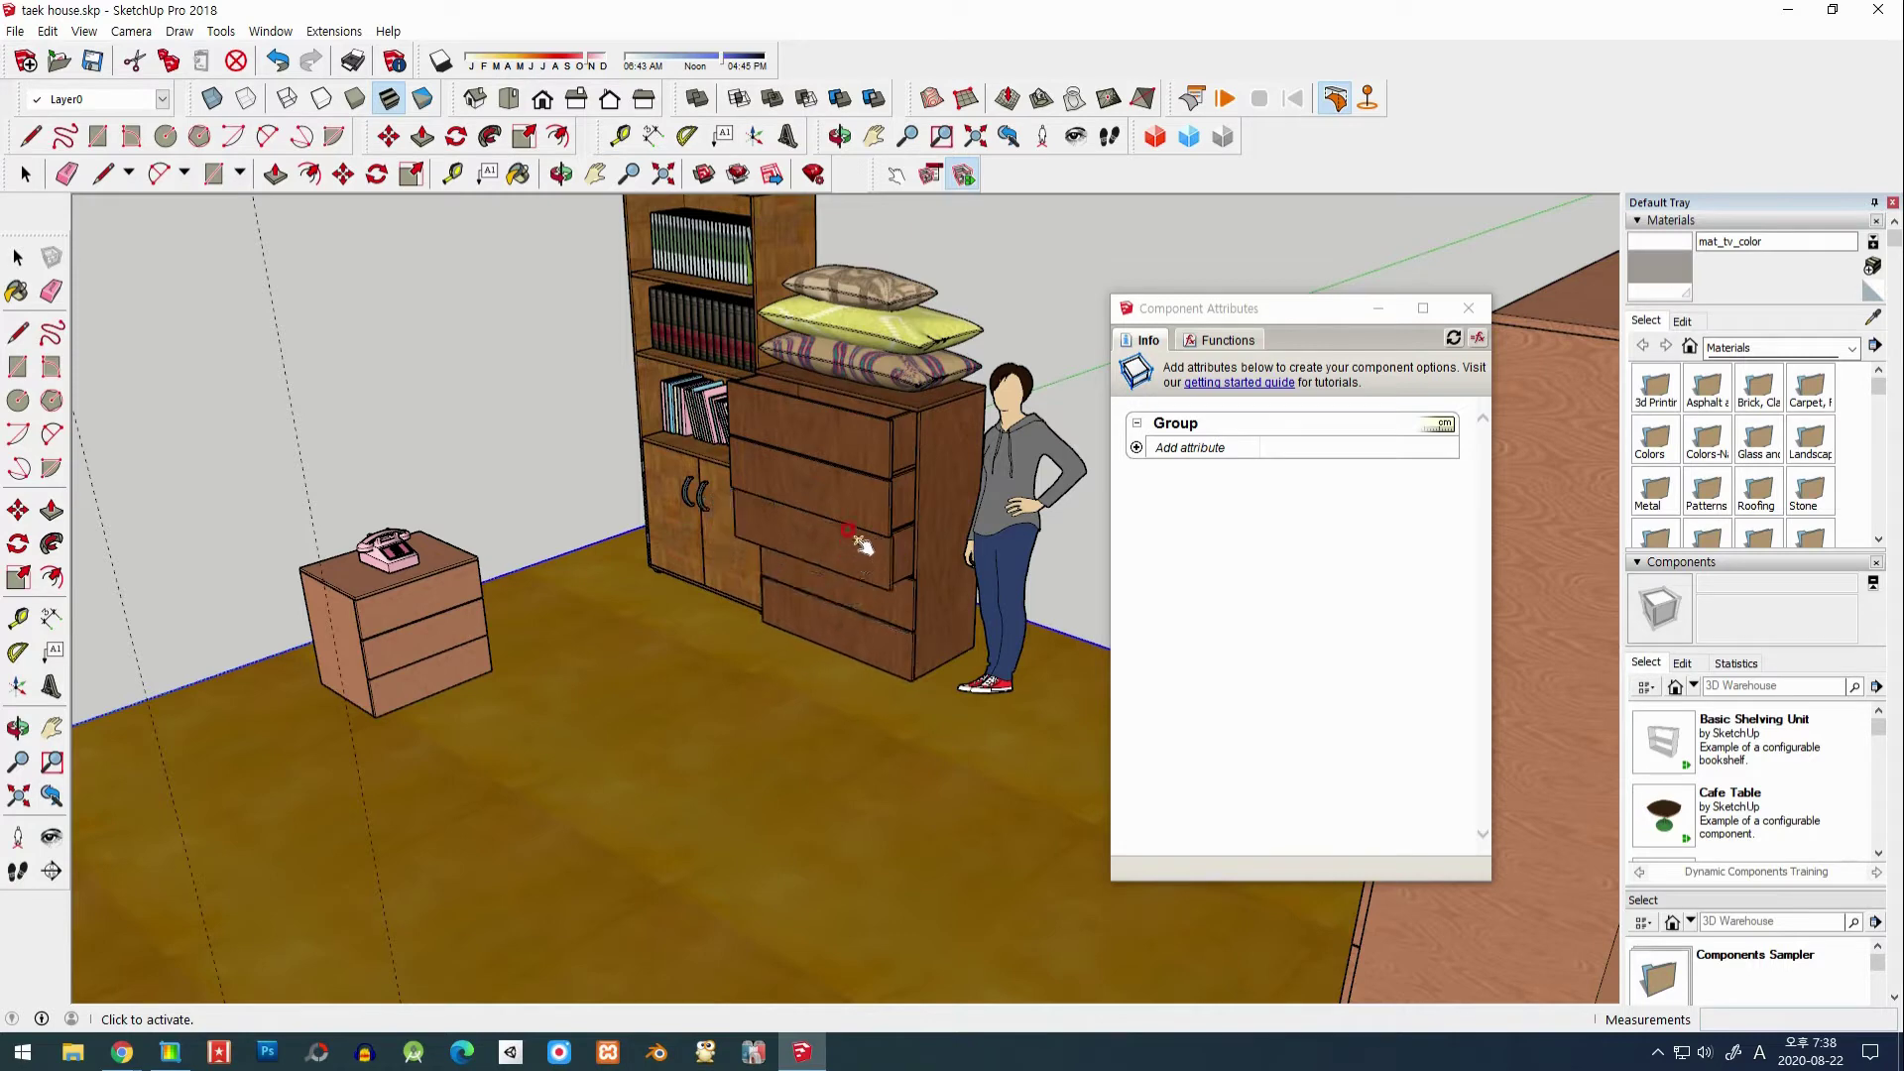
{"action": "left_click", "coordinate": [855, 508]}
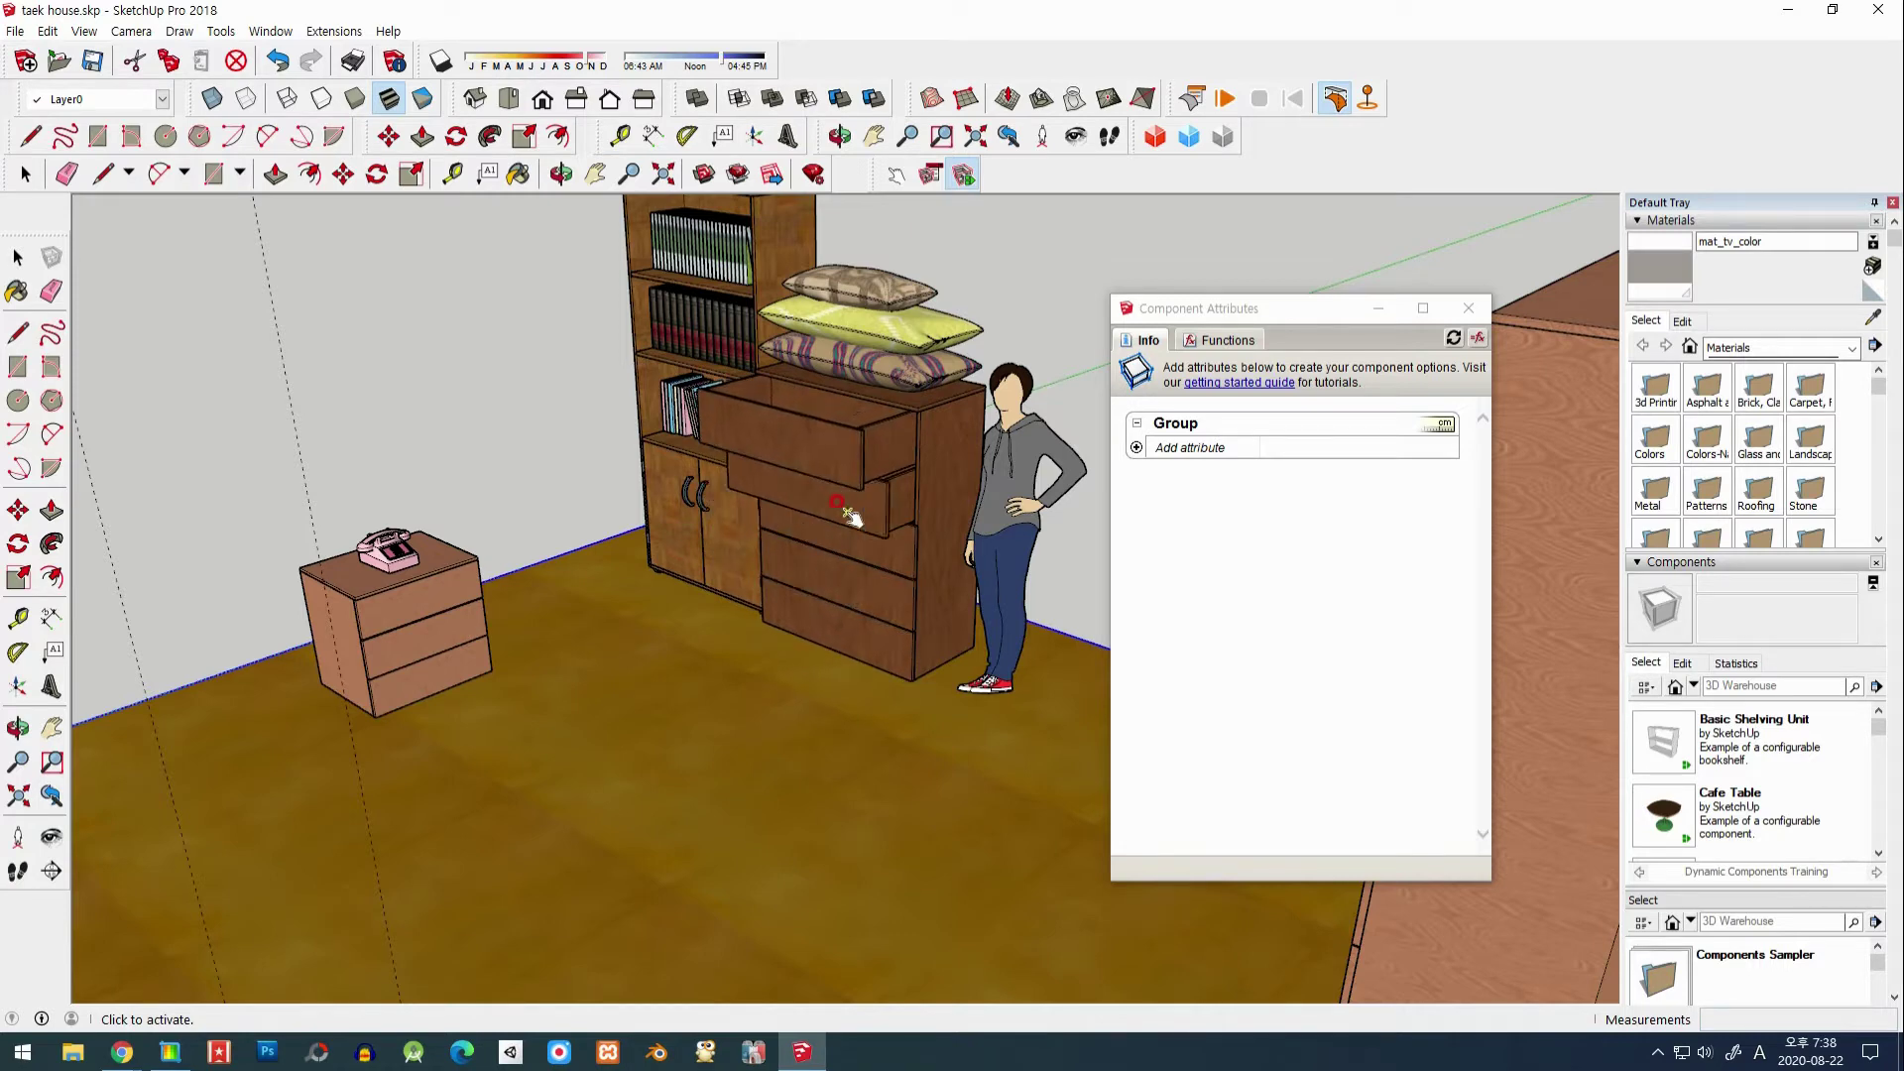
{"action": "left_click", "coordinate": [845, 474]}
{"action": "middle_click_drag", "start_coordinate": [845, 474], "coordinate": [821, 574]}
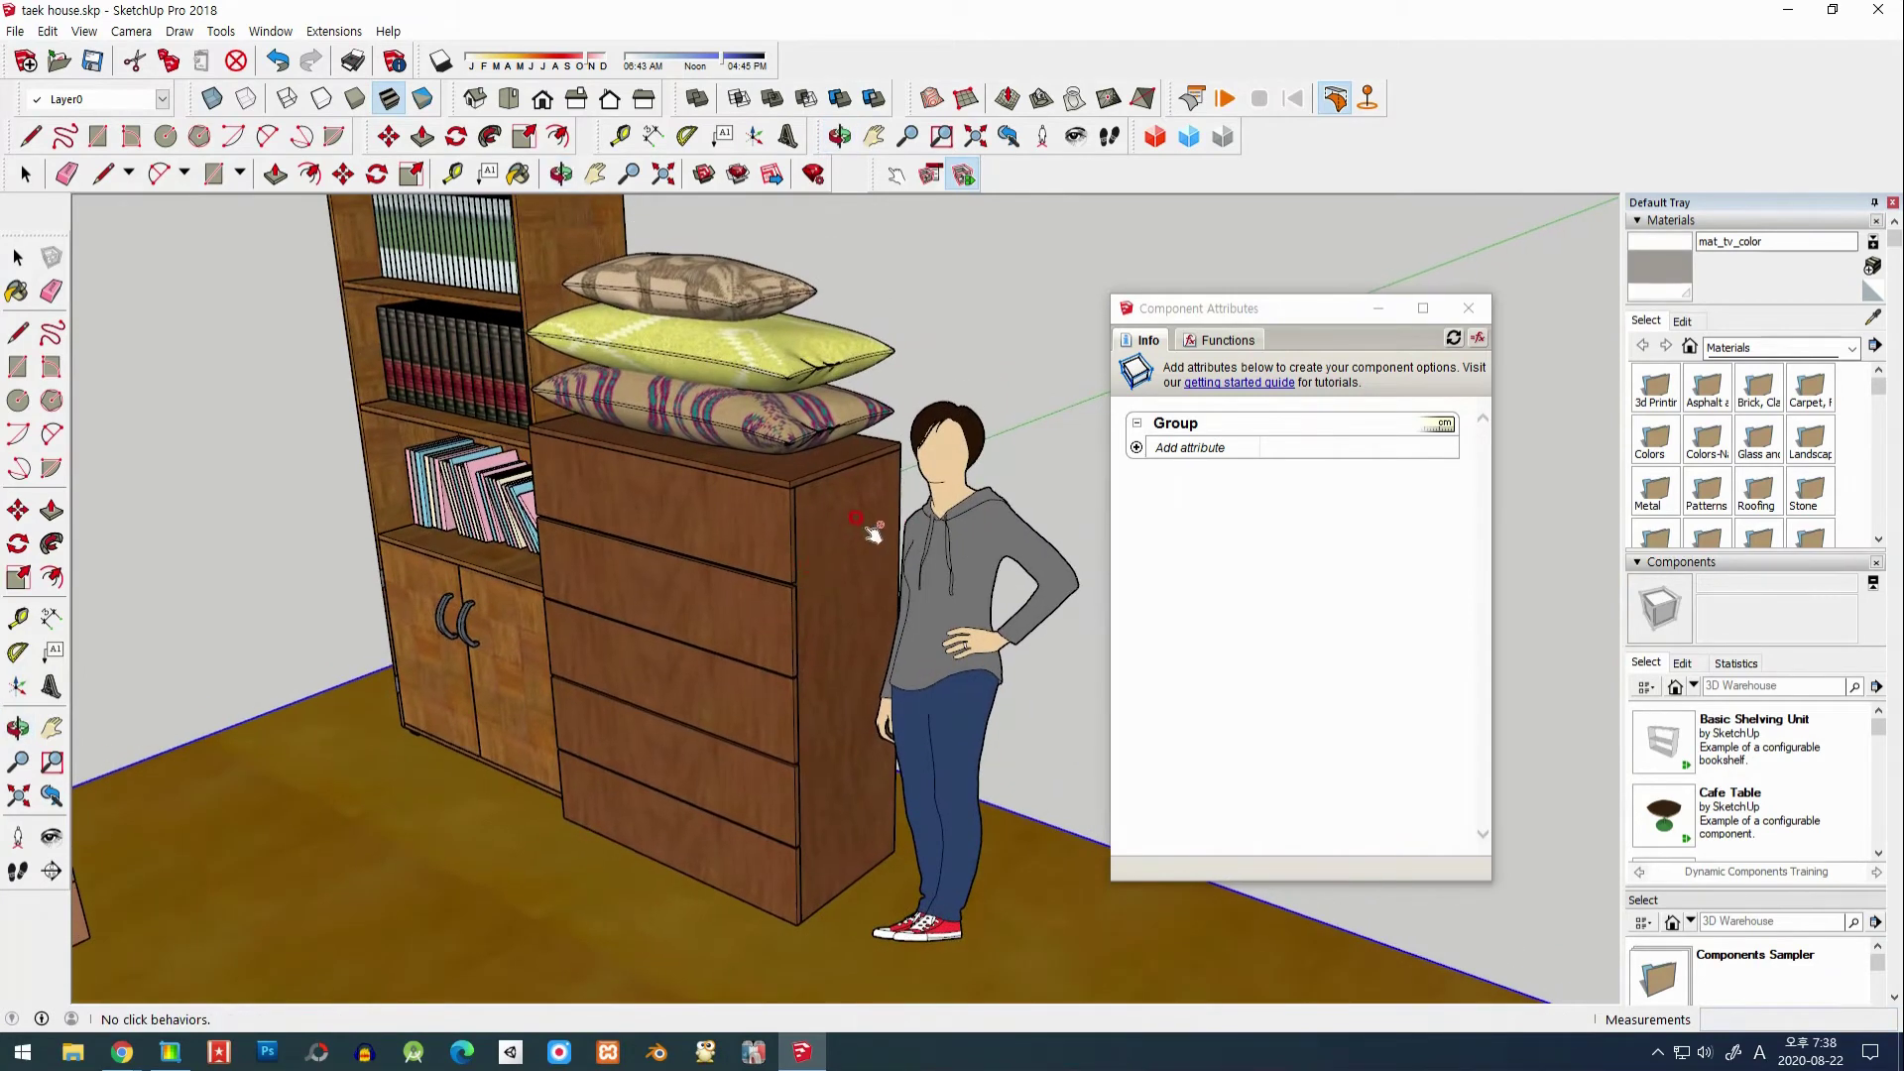
Step: Select the dresser's top drawer from inside the dresser to view its attributes
{"action": "key", "text": "space"}
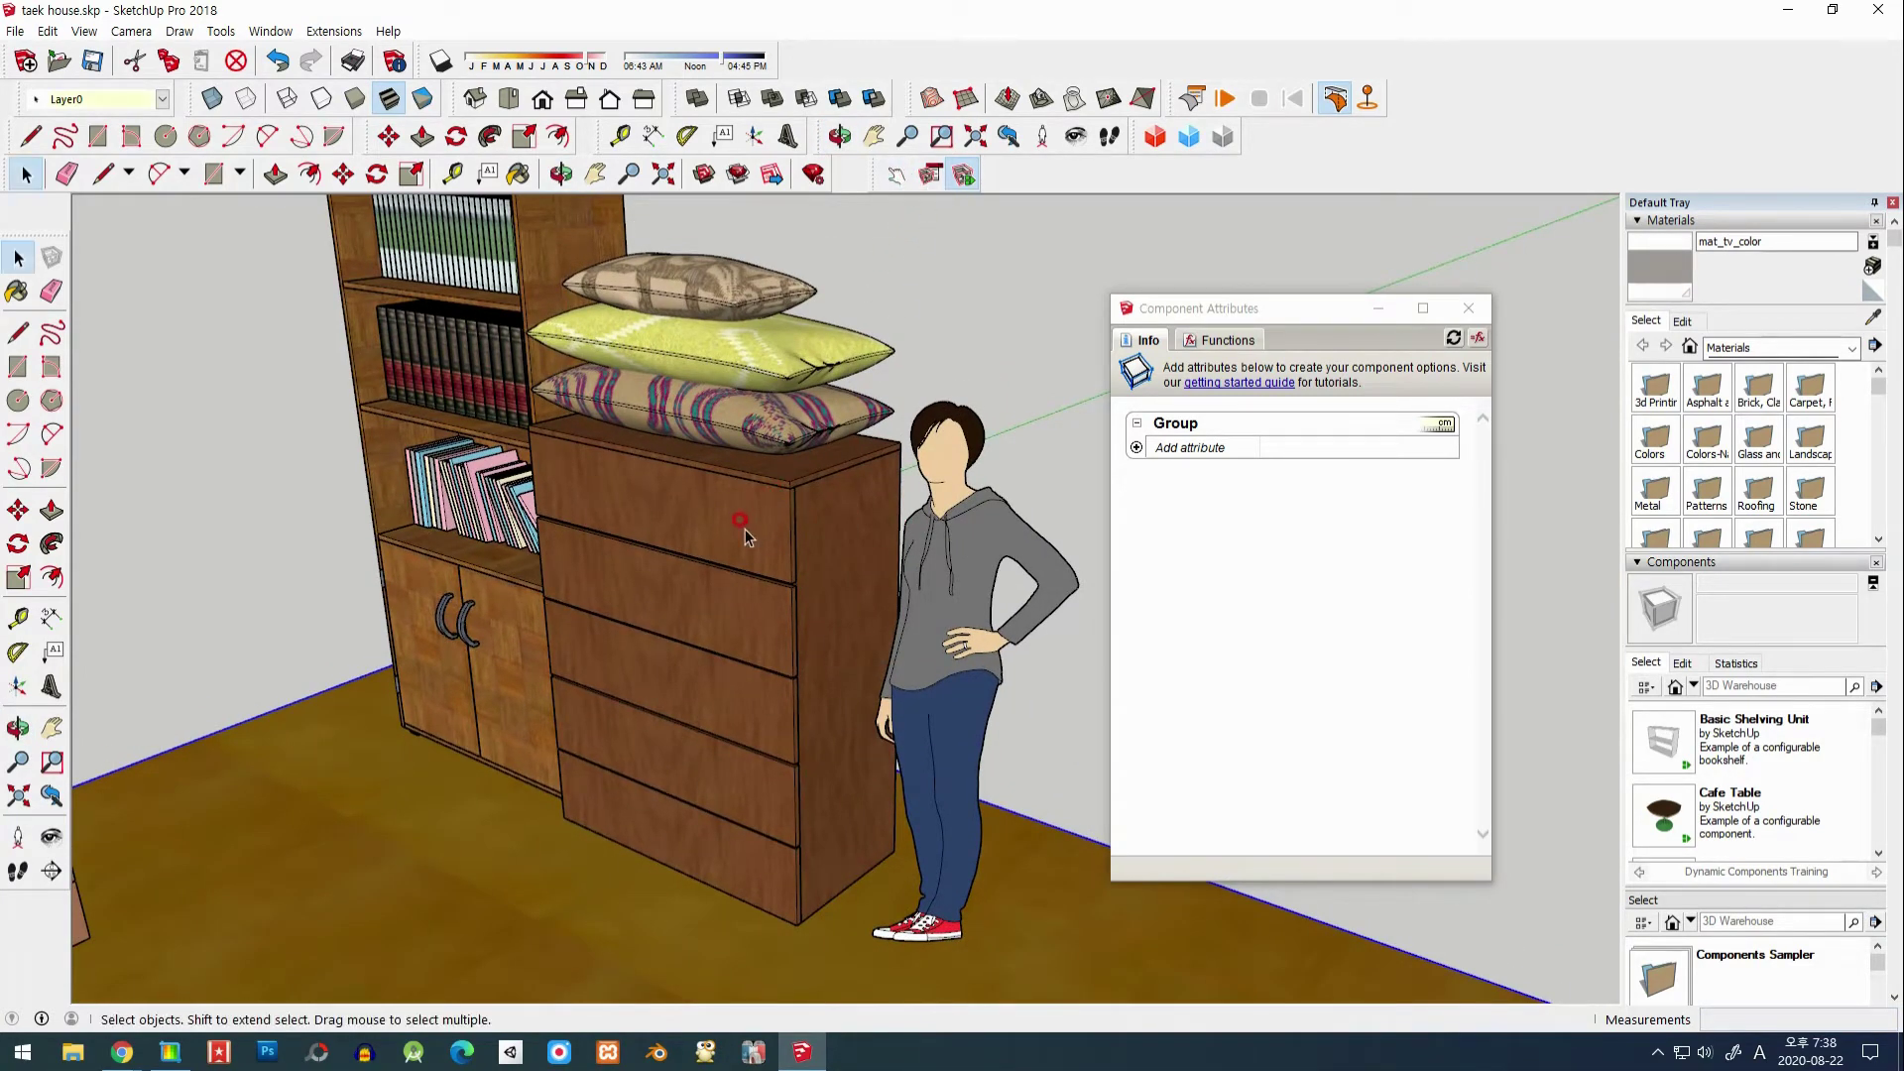
{"action": "left_click", "coordinate": [744, 530]}
{"action": "double_click", "coordinate": [742, 533]}
{"action": "left_click", "coordinate": [730, 533]}
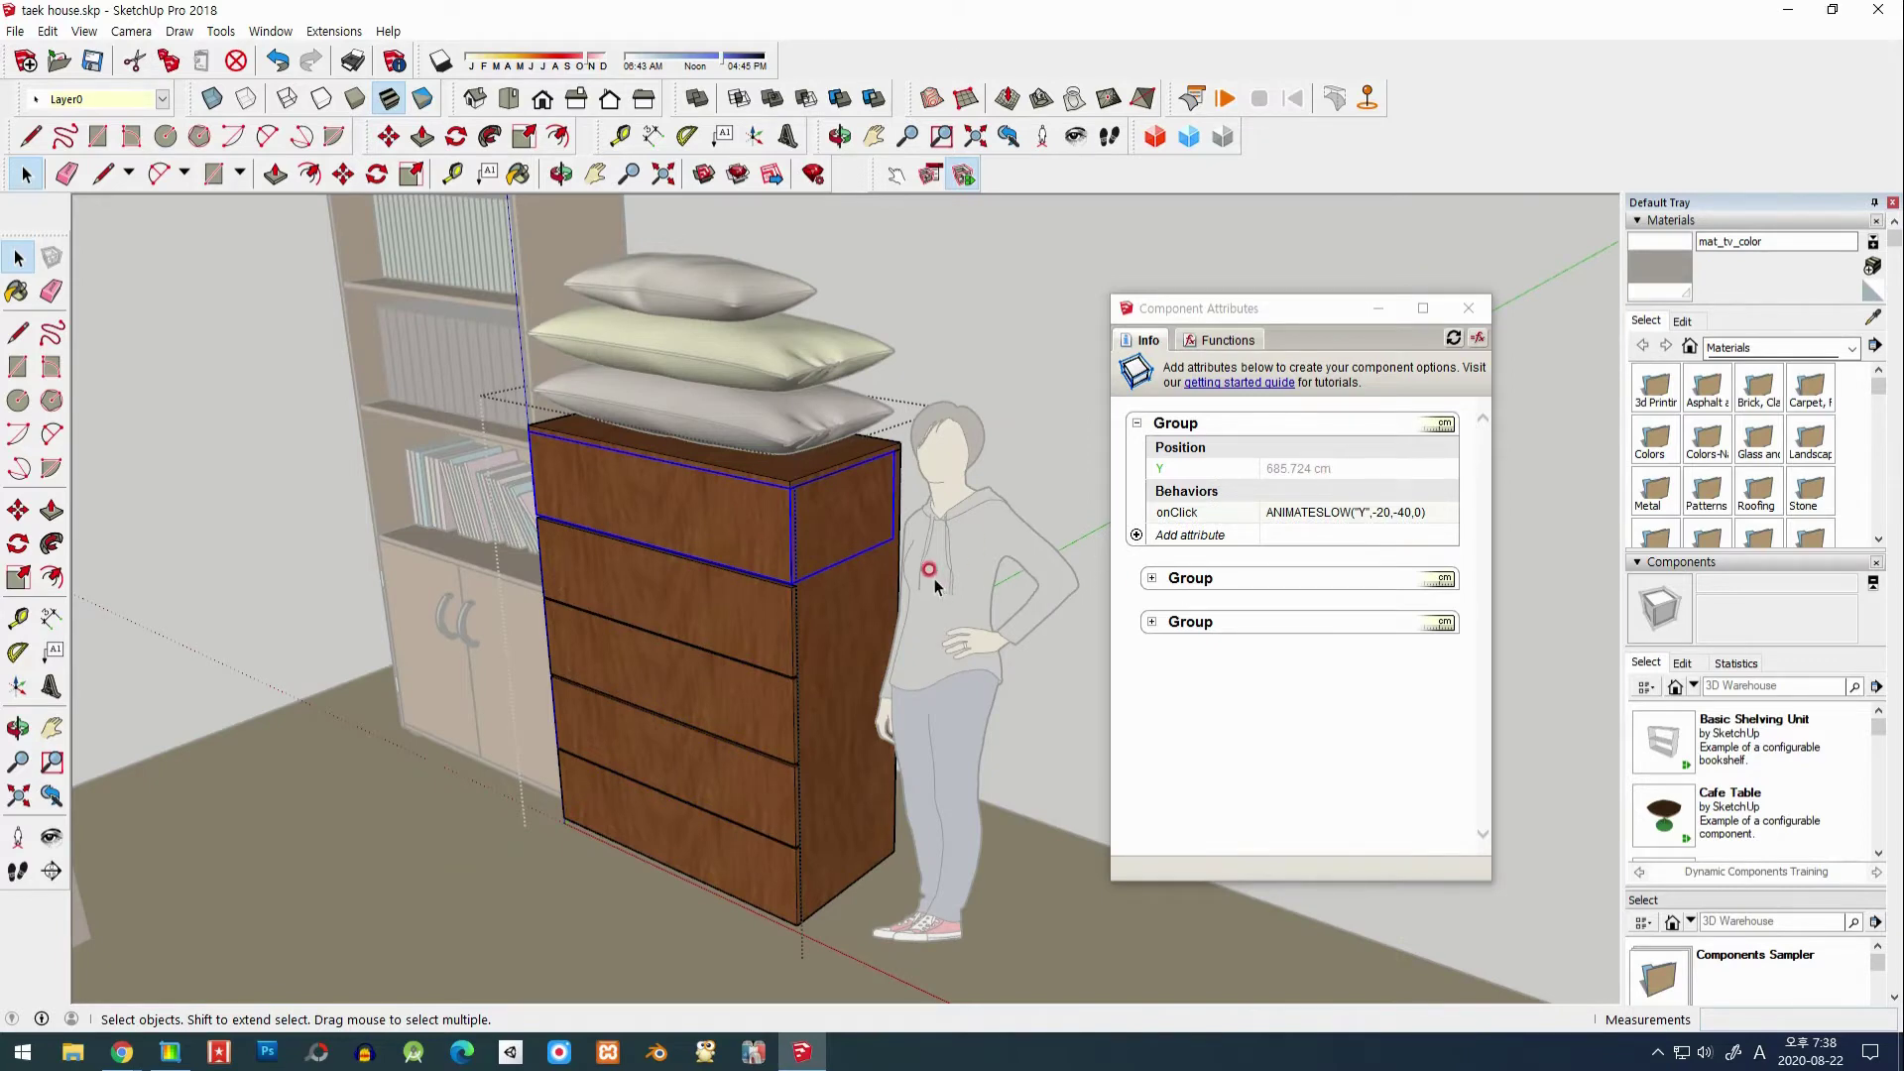
{"action": "mouse_move", "coordinate": [746, 674]}
{"action": "middle_mouse_down"}
{"action": "mouse_move", "coordinate": [786, 659]}
{"action": "mouse_move", "coordinate": [801, 623]}
{"action": "mouse_move", "coordinate": [738, 664]}
{"action": "middle_mouse_up"}
{"action": "key", "text": "Escape"}
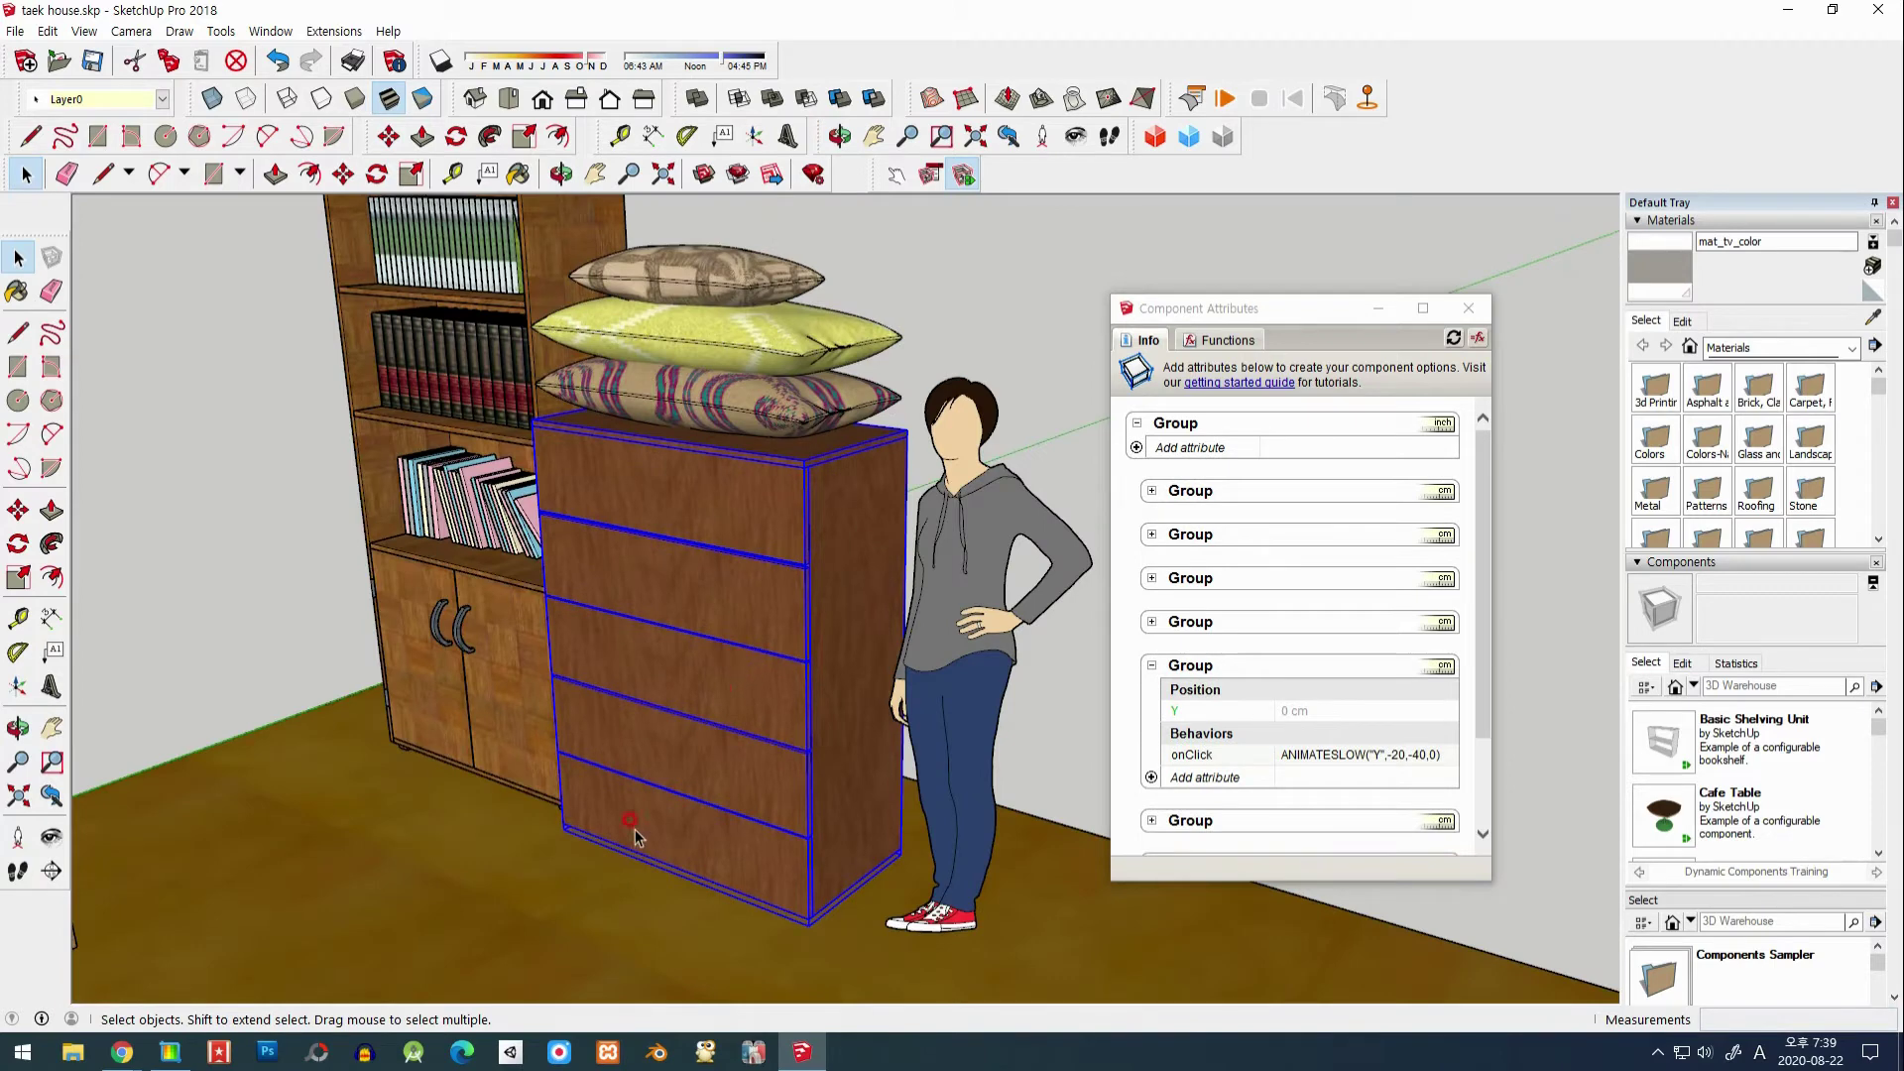
Step: Slide the top drawer open with Interact, then reselect the dresser to inspect its attributes
{"action": "left_click", "coordinate": [486, 924]}
{"action": "left_click", "coordinate": [897, 174]}
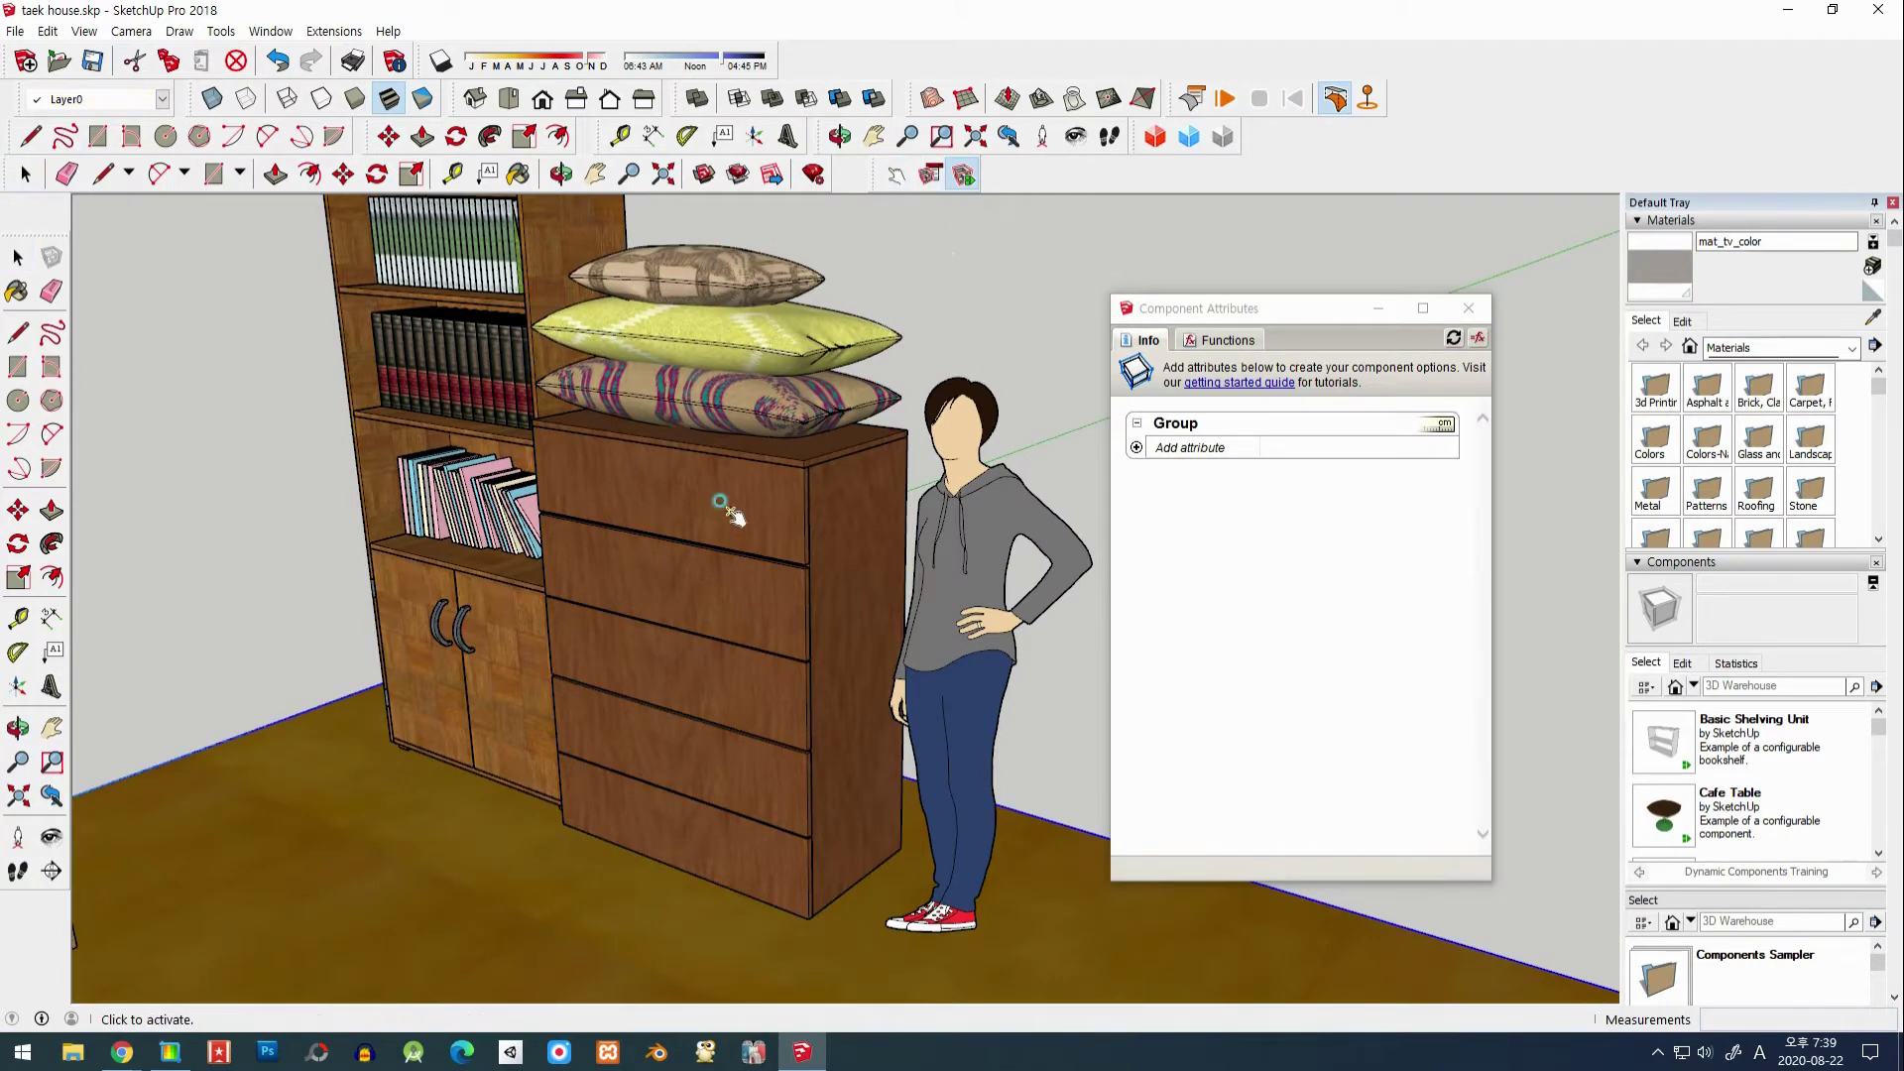
{"action": "left_click", "coordinate": [687, 513]}
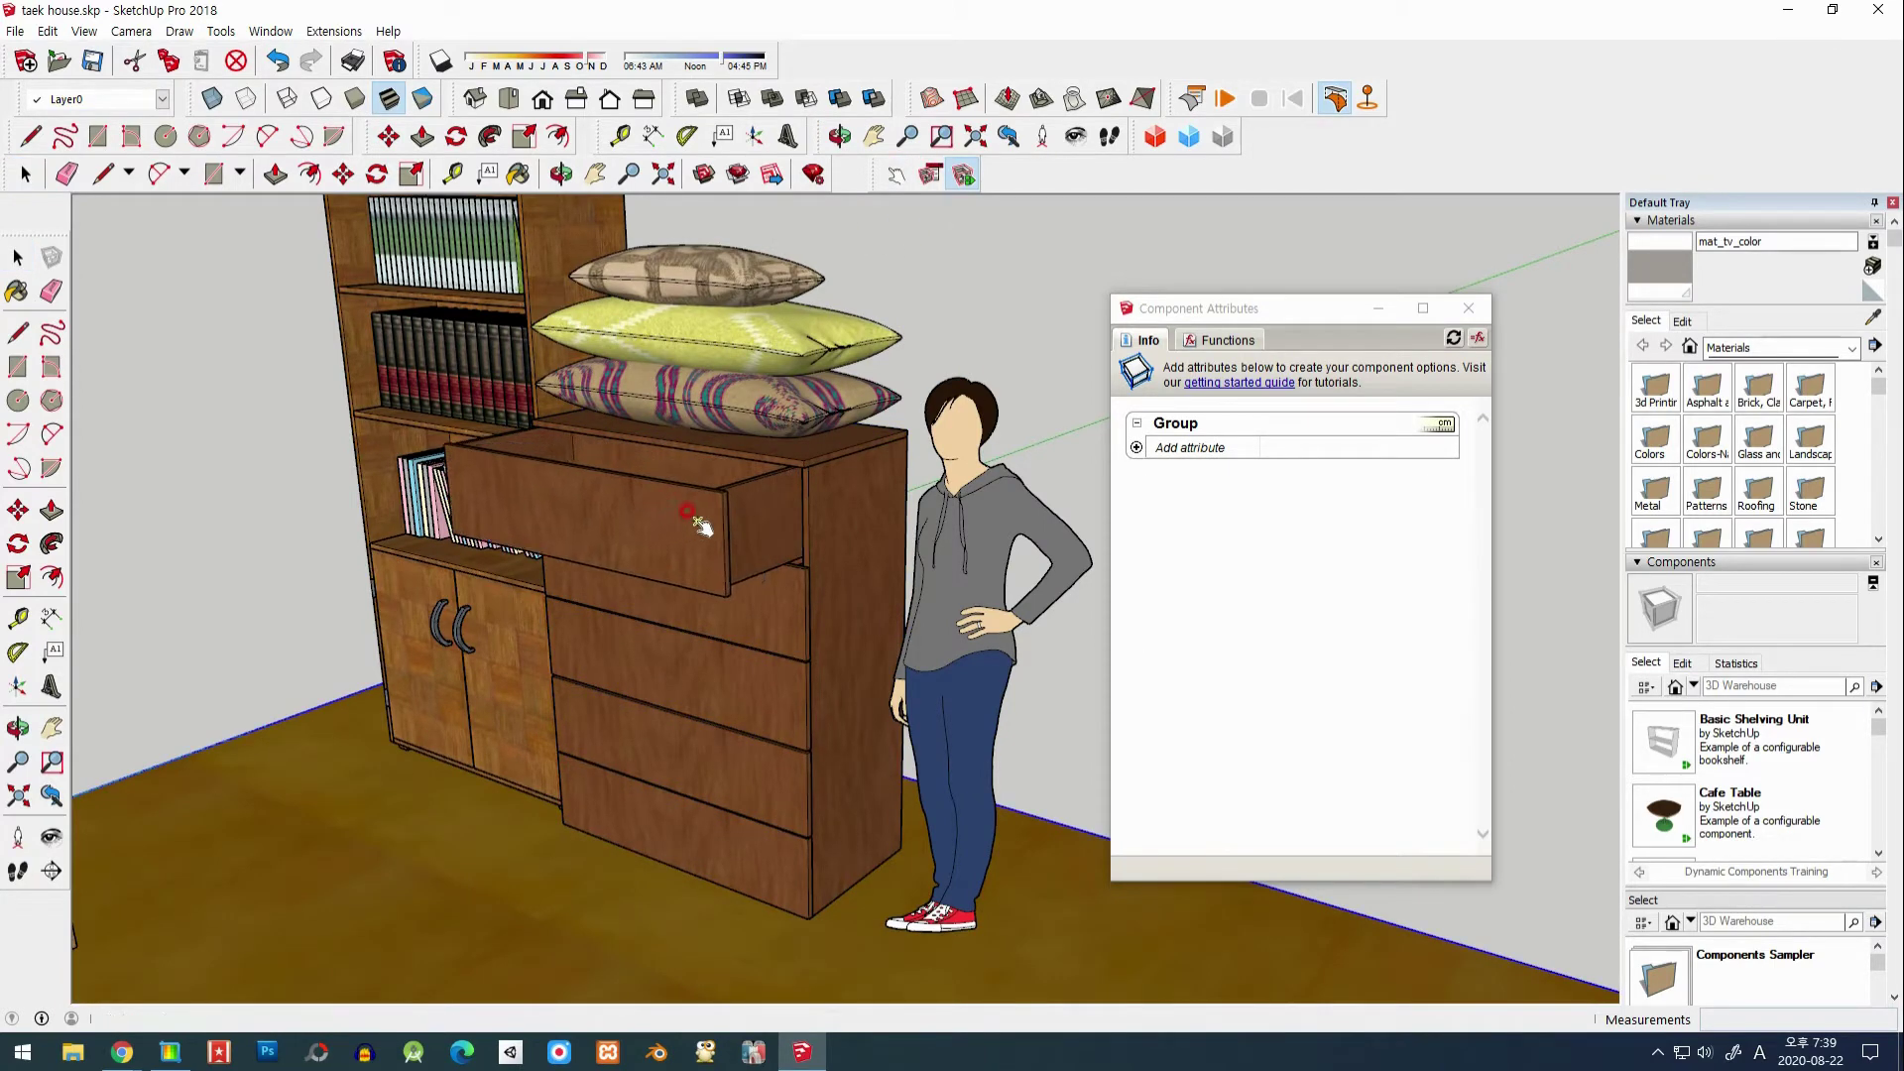
{"action": "key", "text": "space"}
{"action": "left_click", "coordinate": [696, 520]}
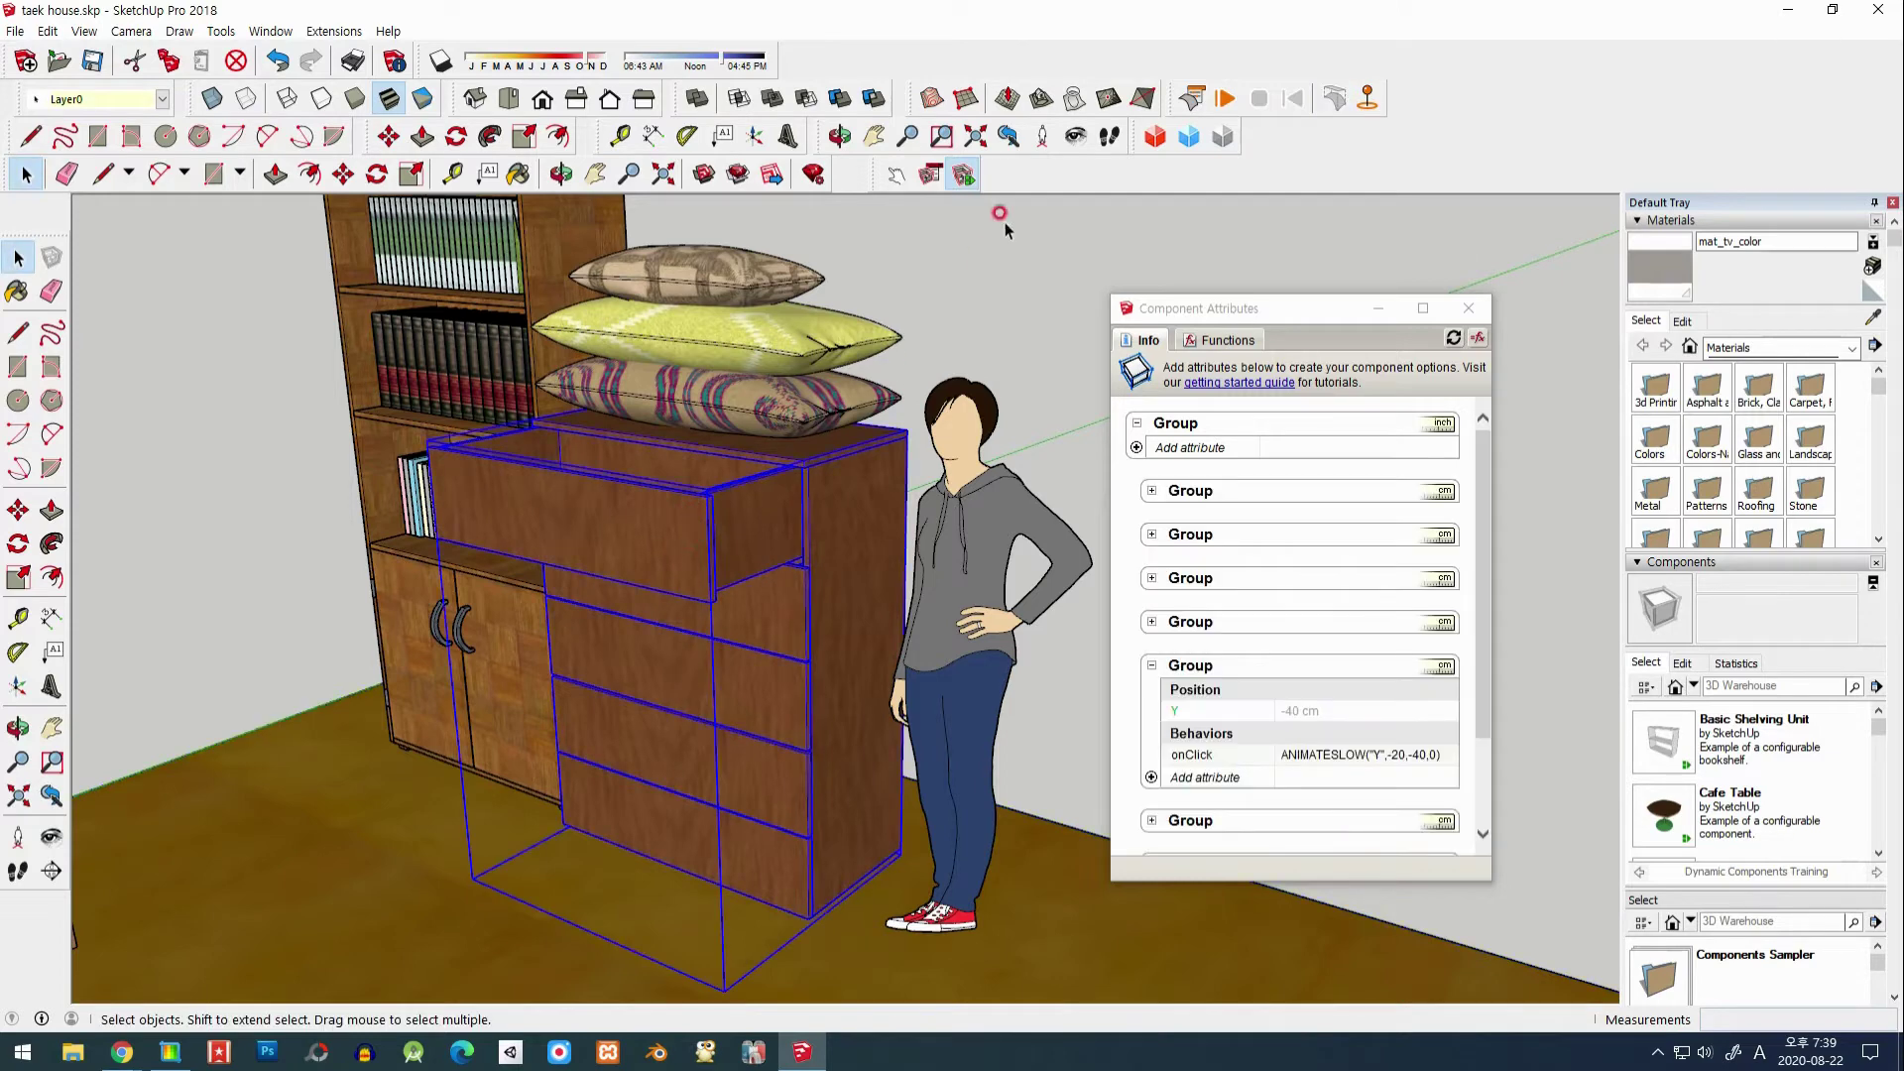
Step: Toggle the top drawer open to -20 cm, further out, and back closed
{"action": "left_click", "coordinate": [899, 176]}
{"action": "left_click", "coordinate": [663, 529]}
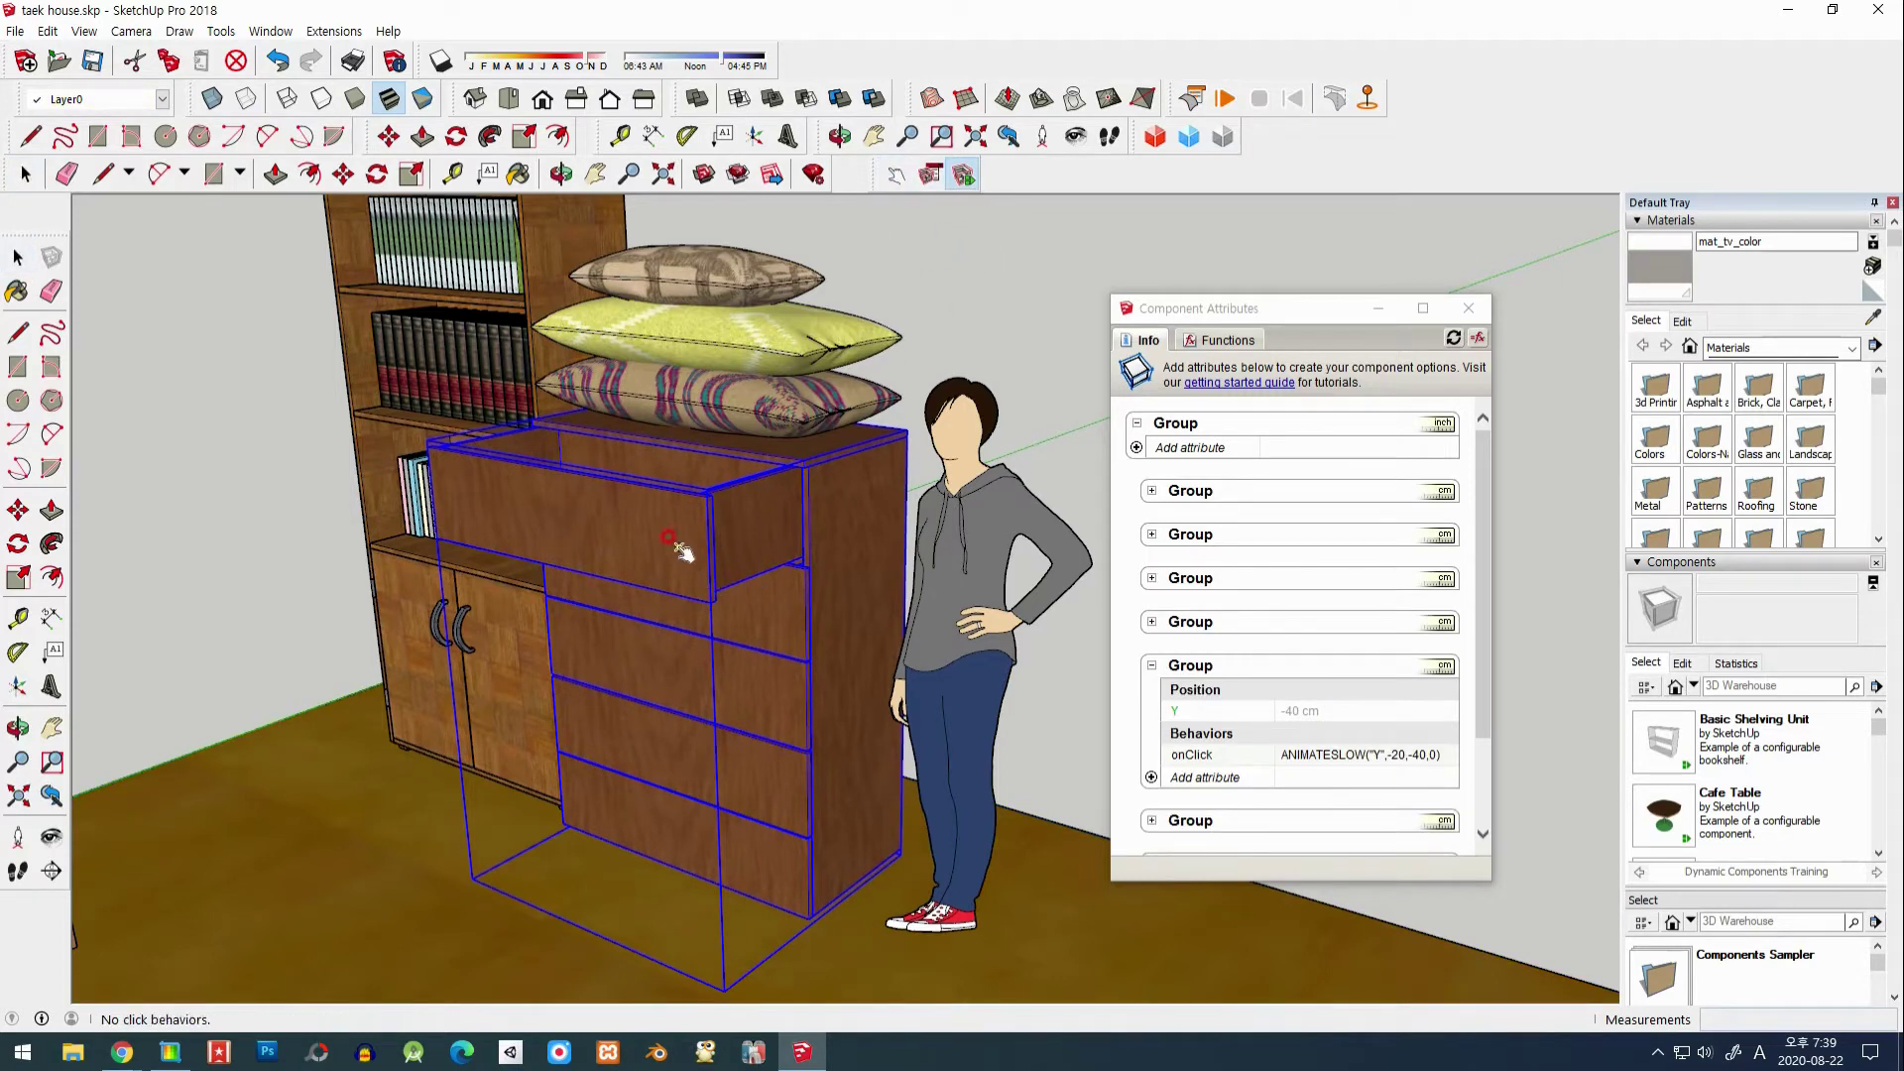
{"action": "left_click", "coordinate": [663, 529]}
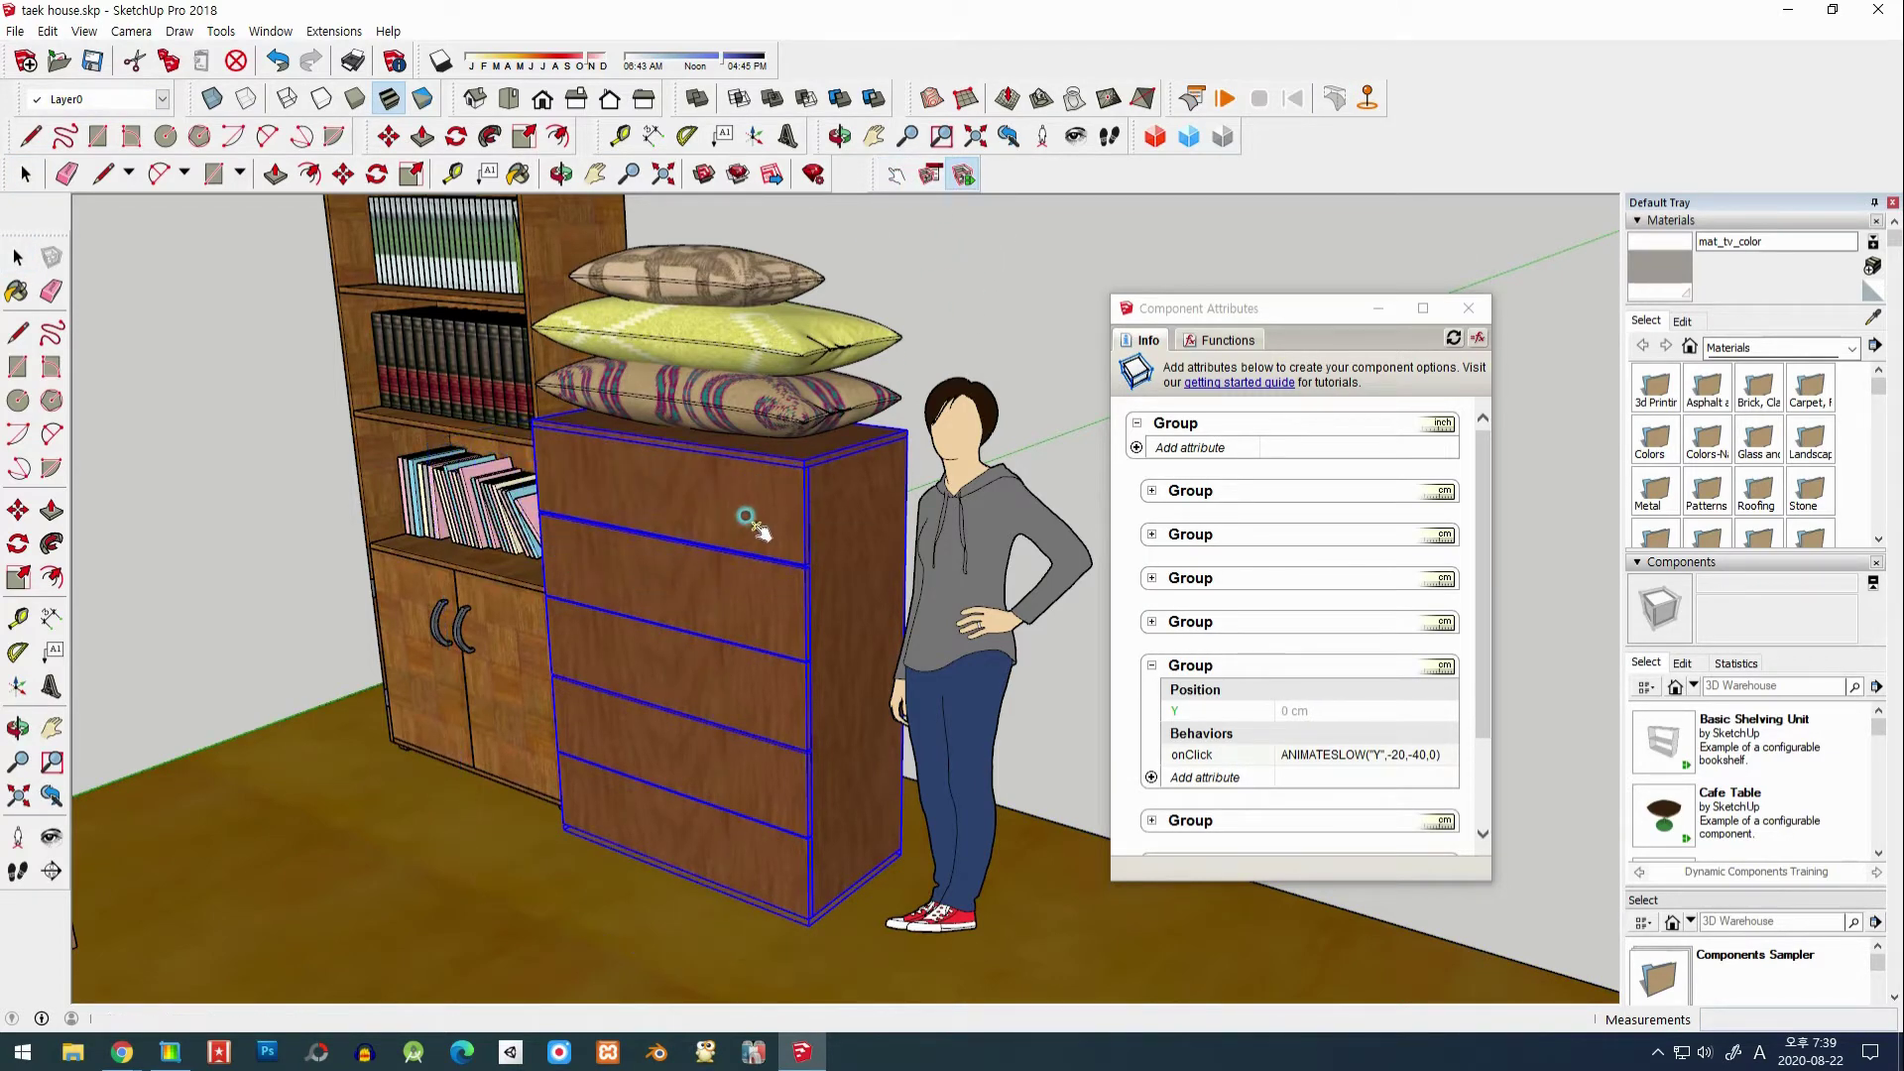
{"action": "left_click", "coordinate": [749, 518]}
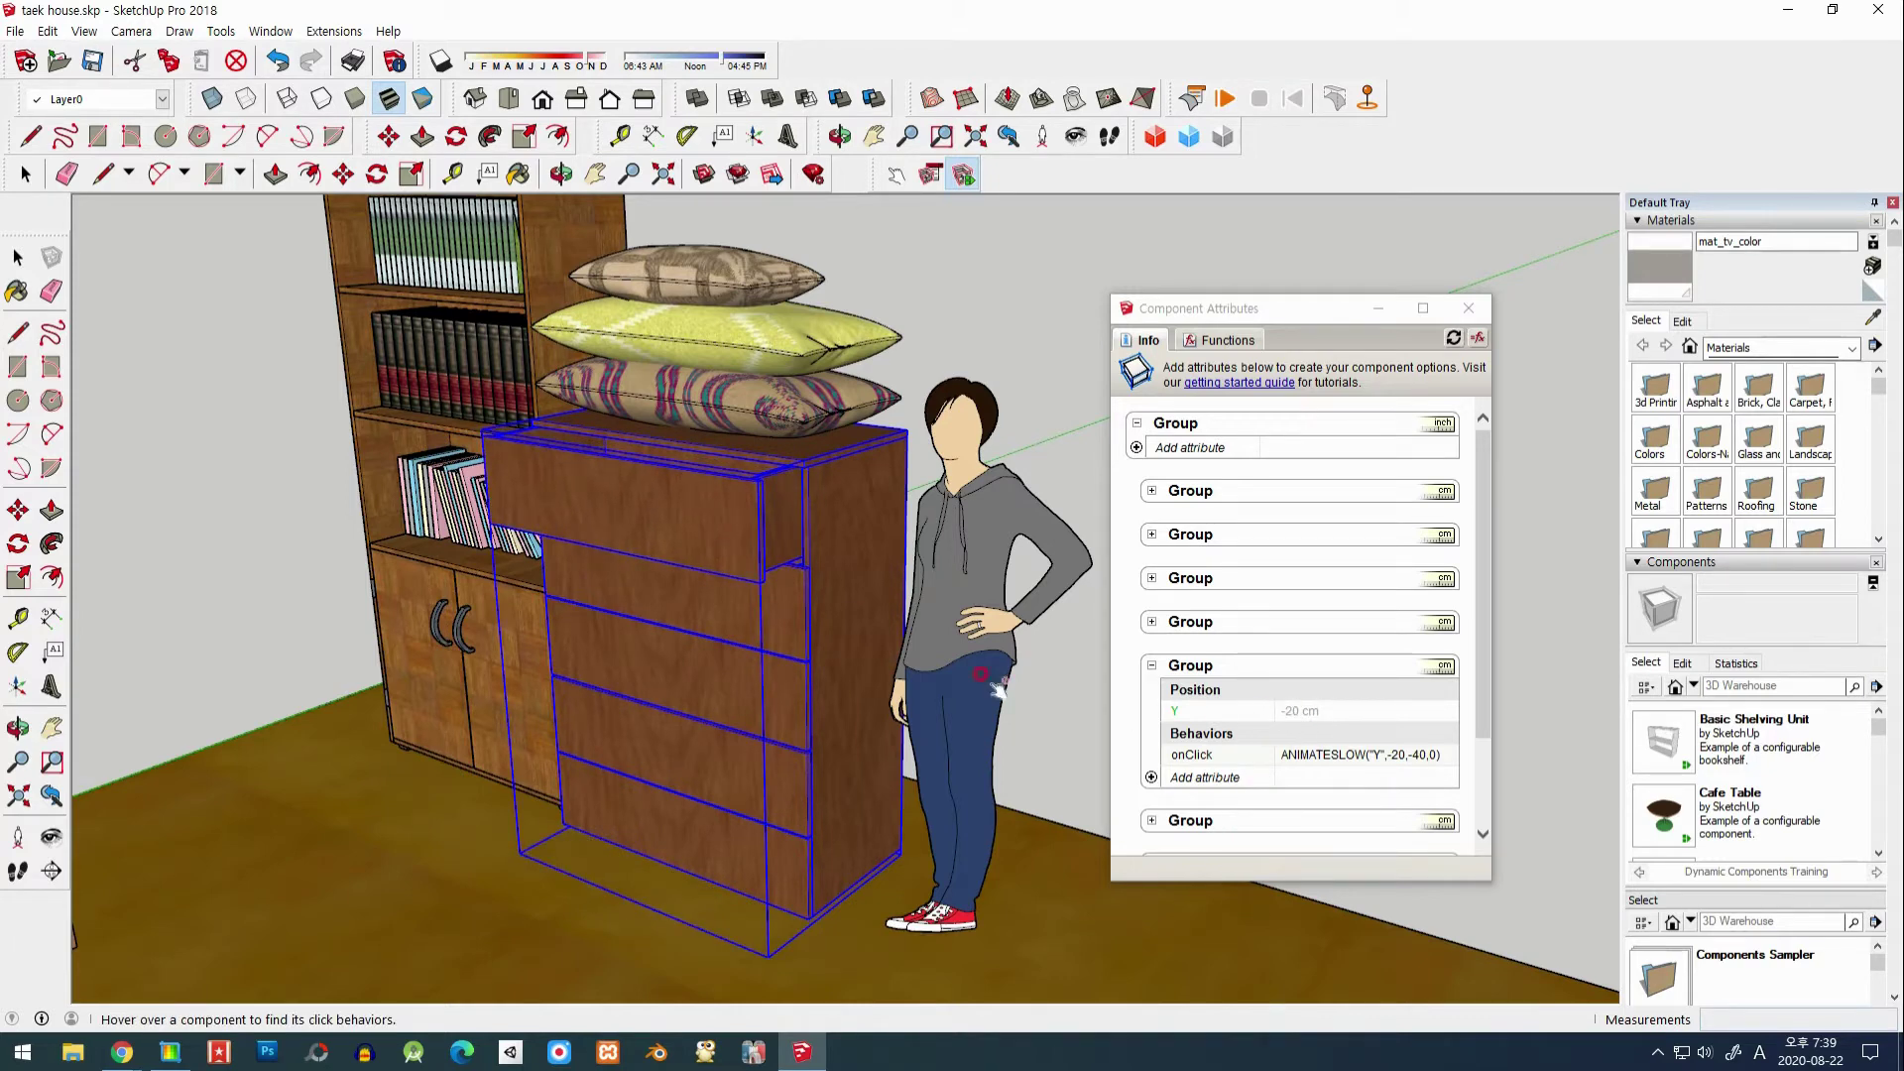
{"action": "left_click", "coordinate": [704, 524]}
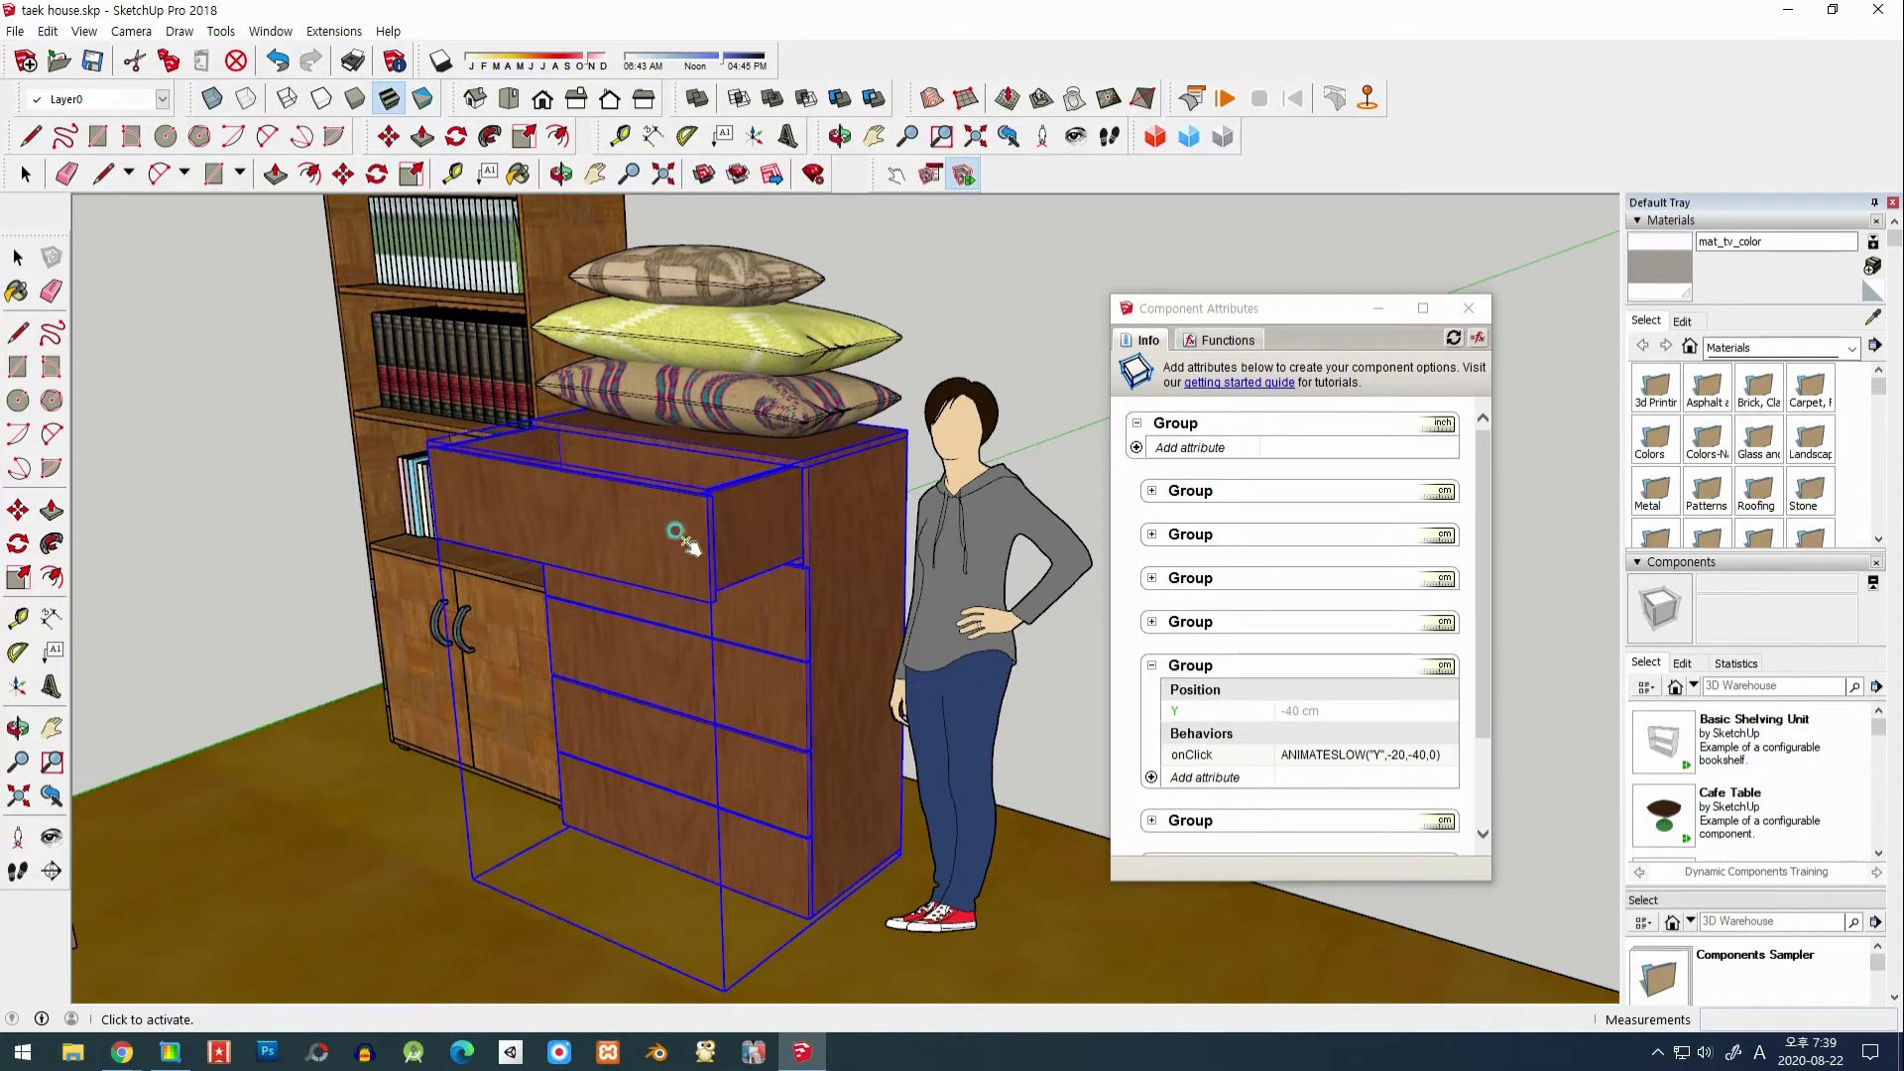
{"action": "left_click", "coordinate": [675, 533]}
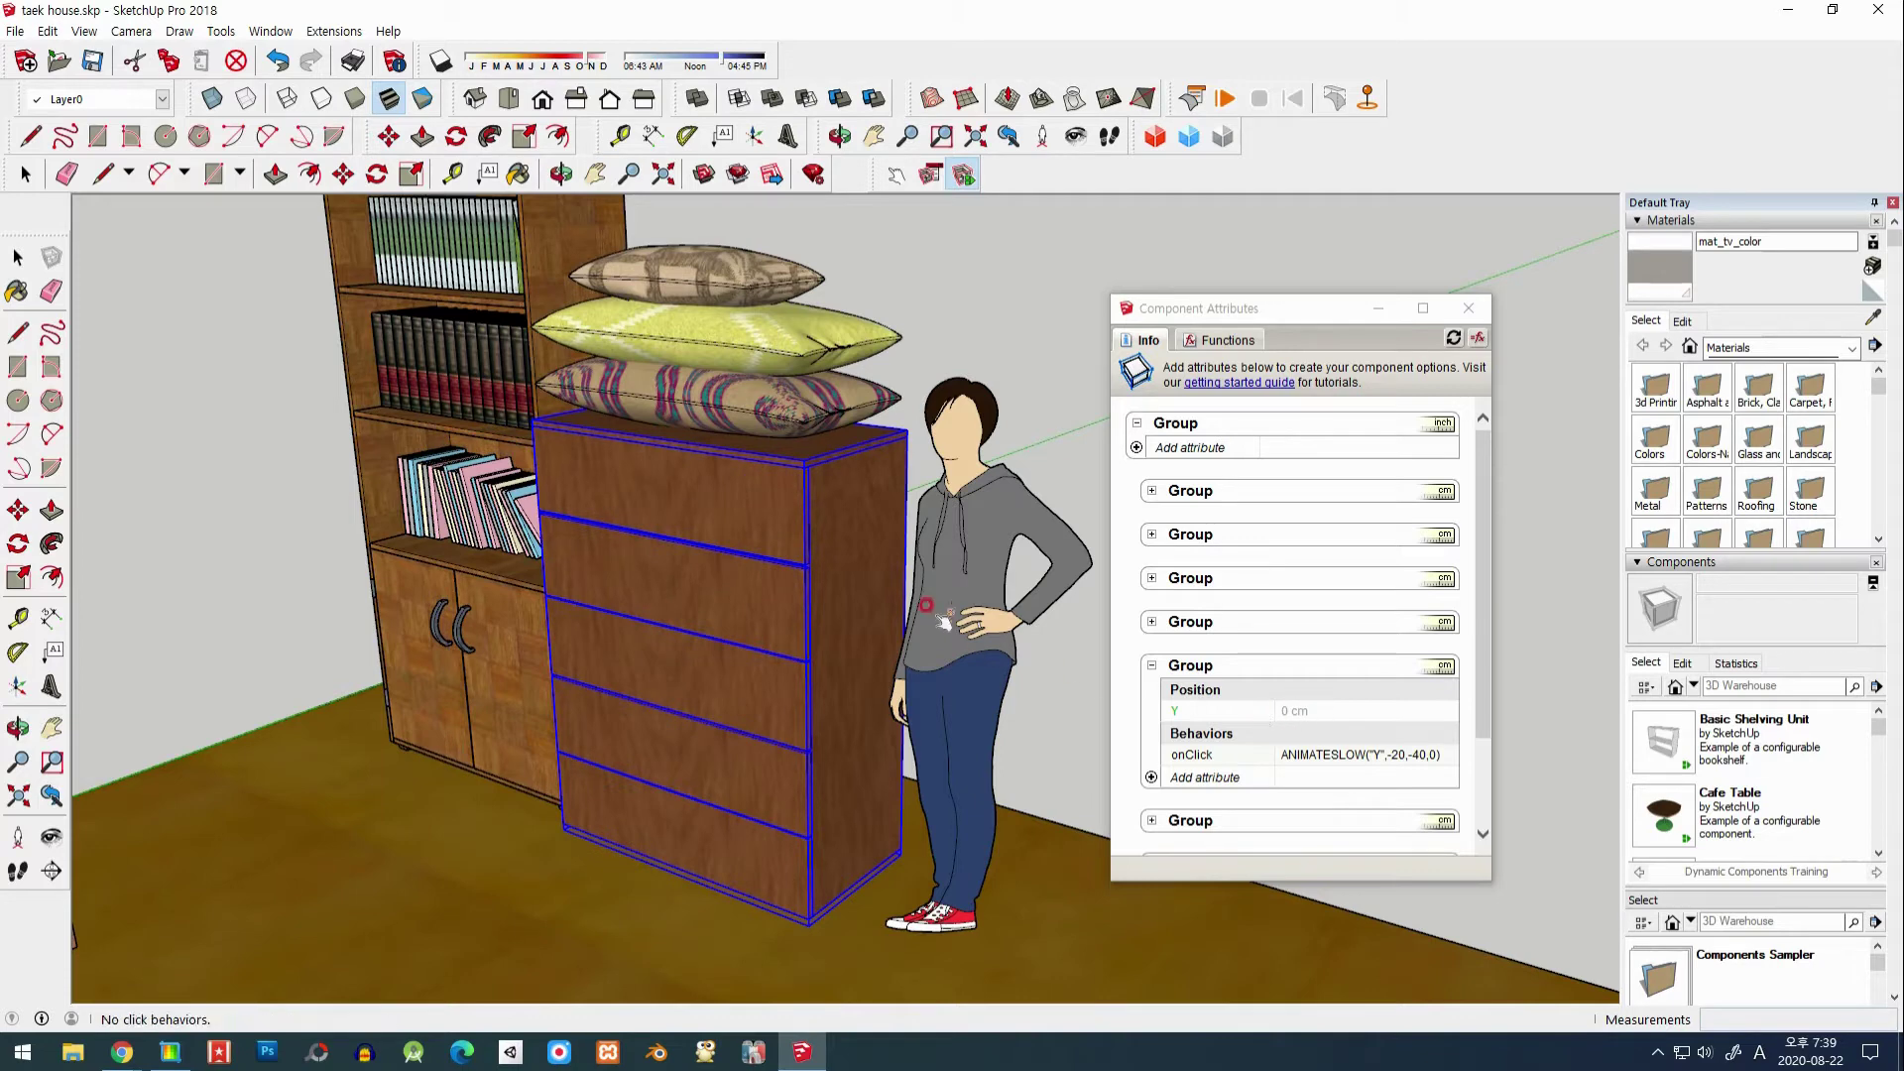
Step: Cycle the second drawer out and closed while watching its Position Y and onClick values
{"action": "left_click", "coordinate": [756, 602]}
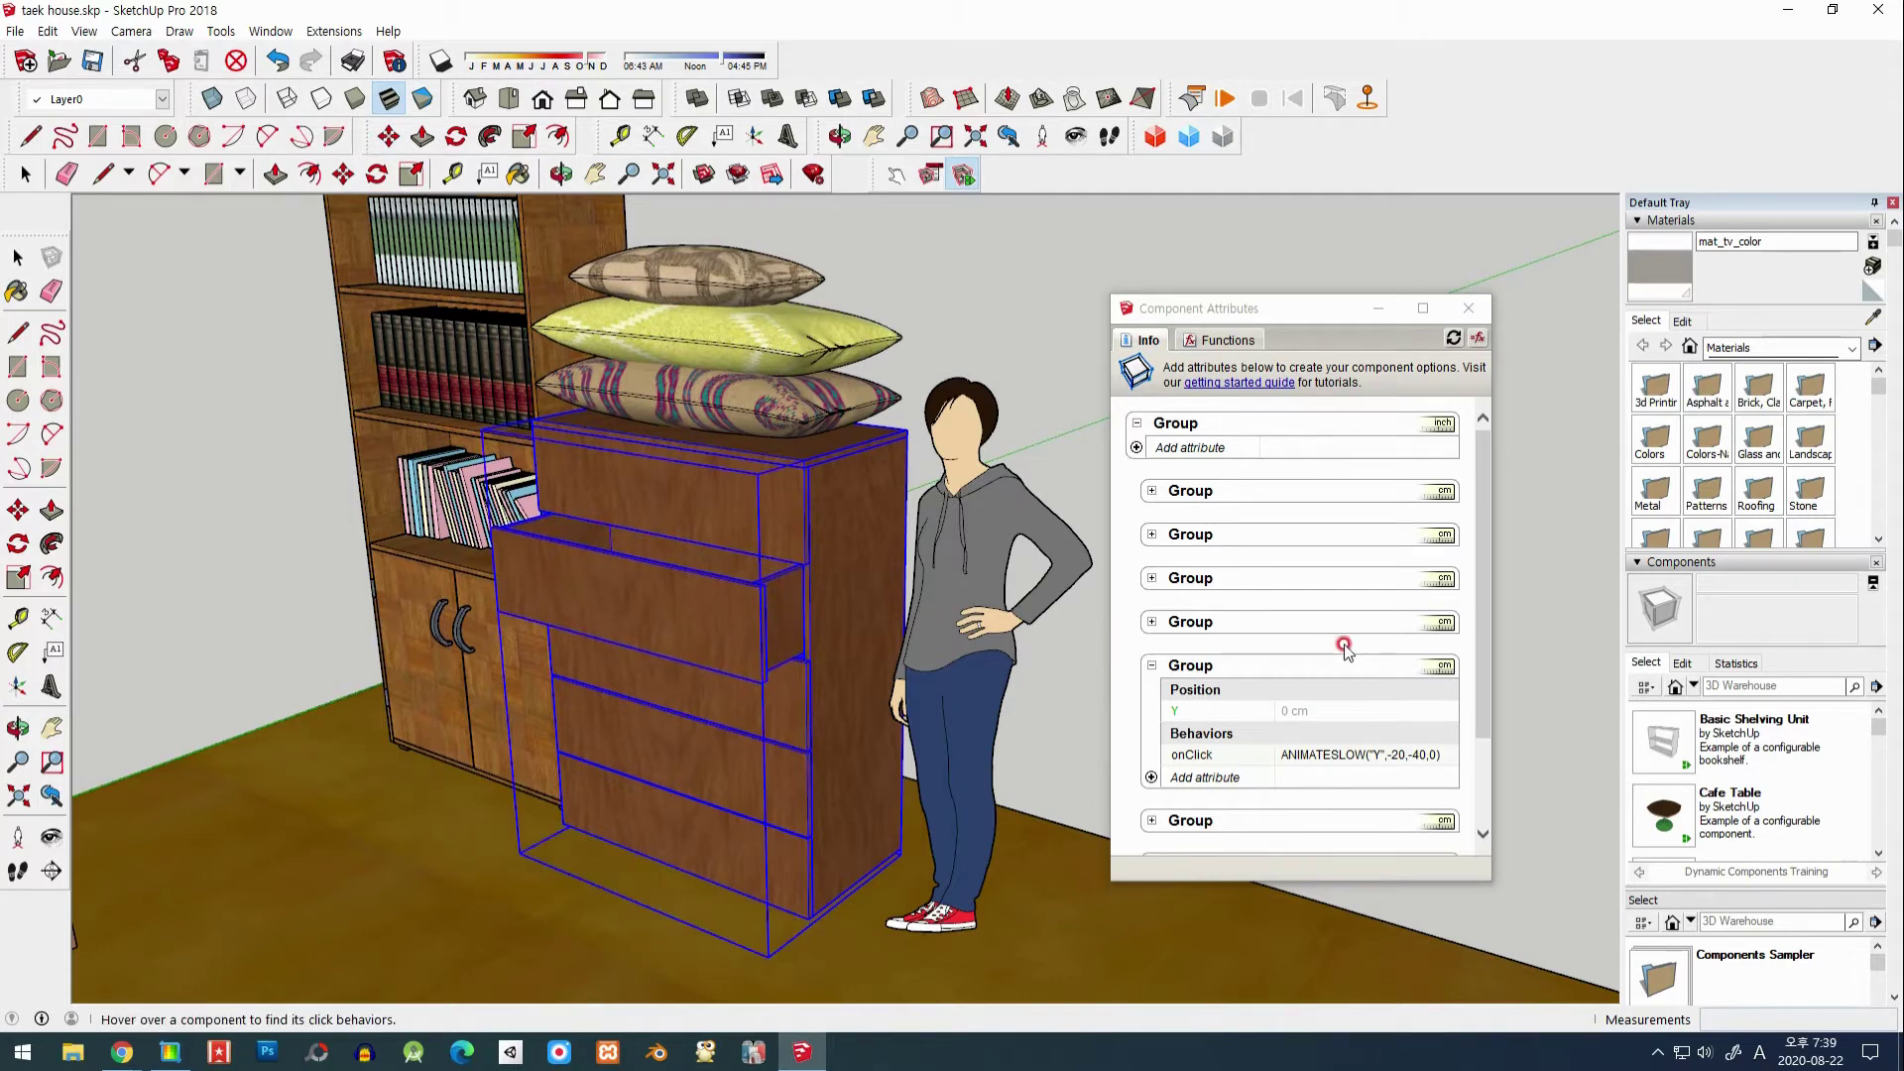
{"action": "scroll", "coordinate": [1290, 674], "scroll_direction": "down", "scroll_amount": 2}
{"action": "left_click", "coordinate": [1260, 693]}
{"action": "scroll", "coordinate": [1260, 695], "scroll_direction": "down", "scroll_amount": 1}
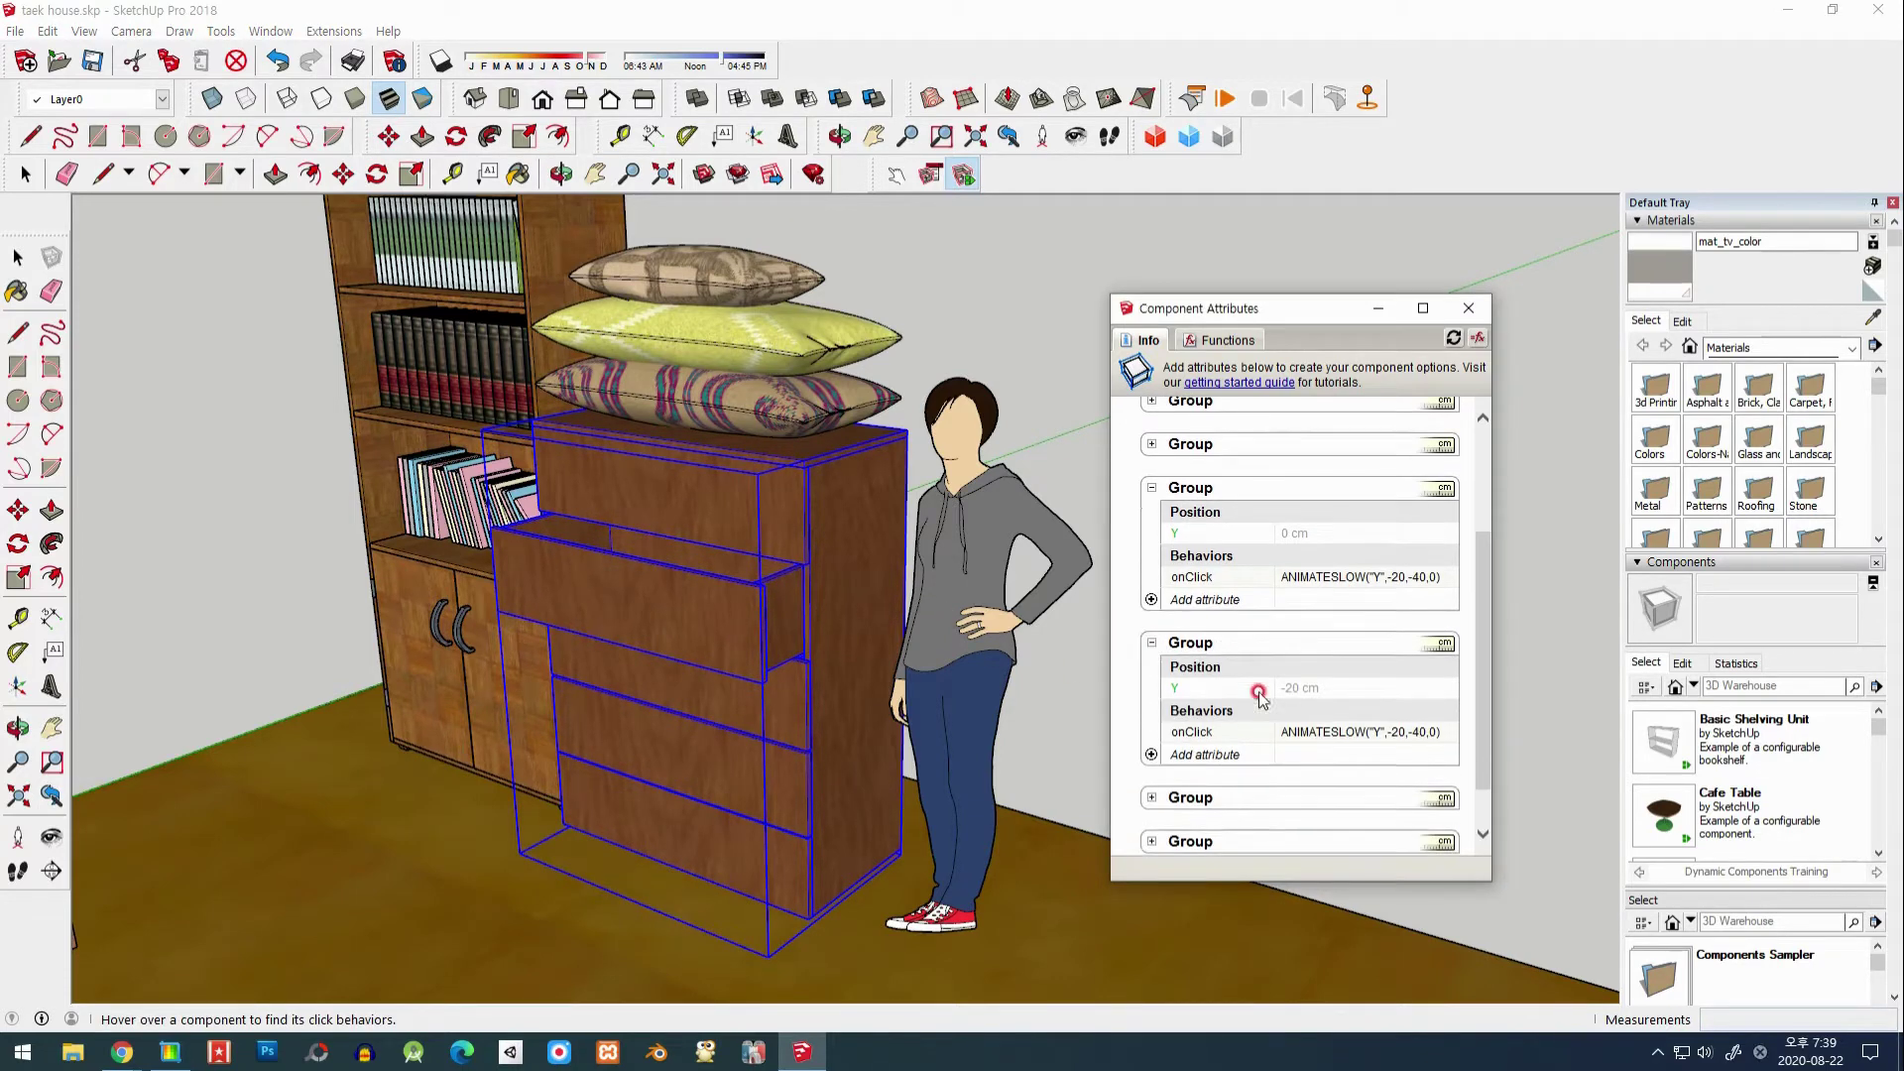
{"action": "scroll", "coordinate": [1260, 694], "scroll_direction": "down", "scroll_amount": 1}
{"action": "left_click", "coordinate": [722, 639]}
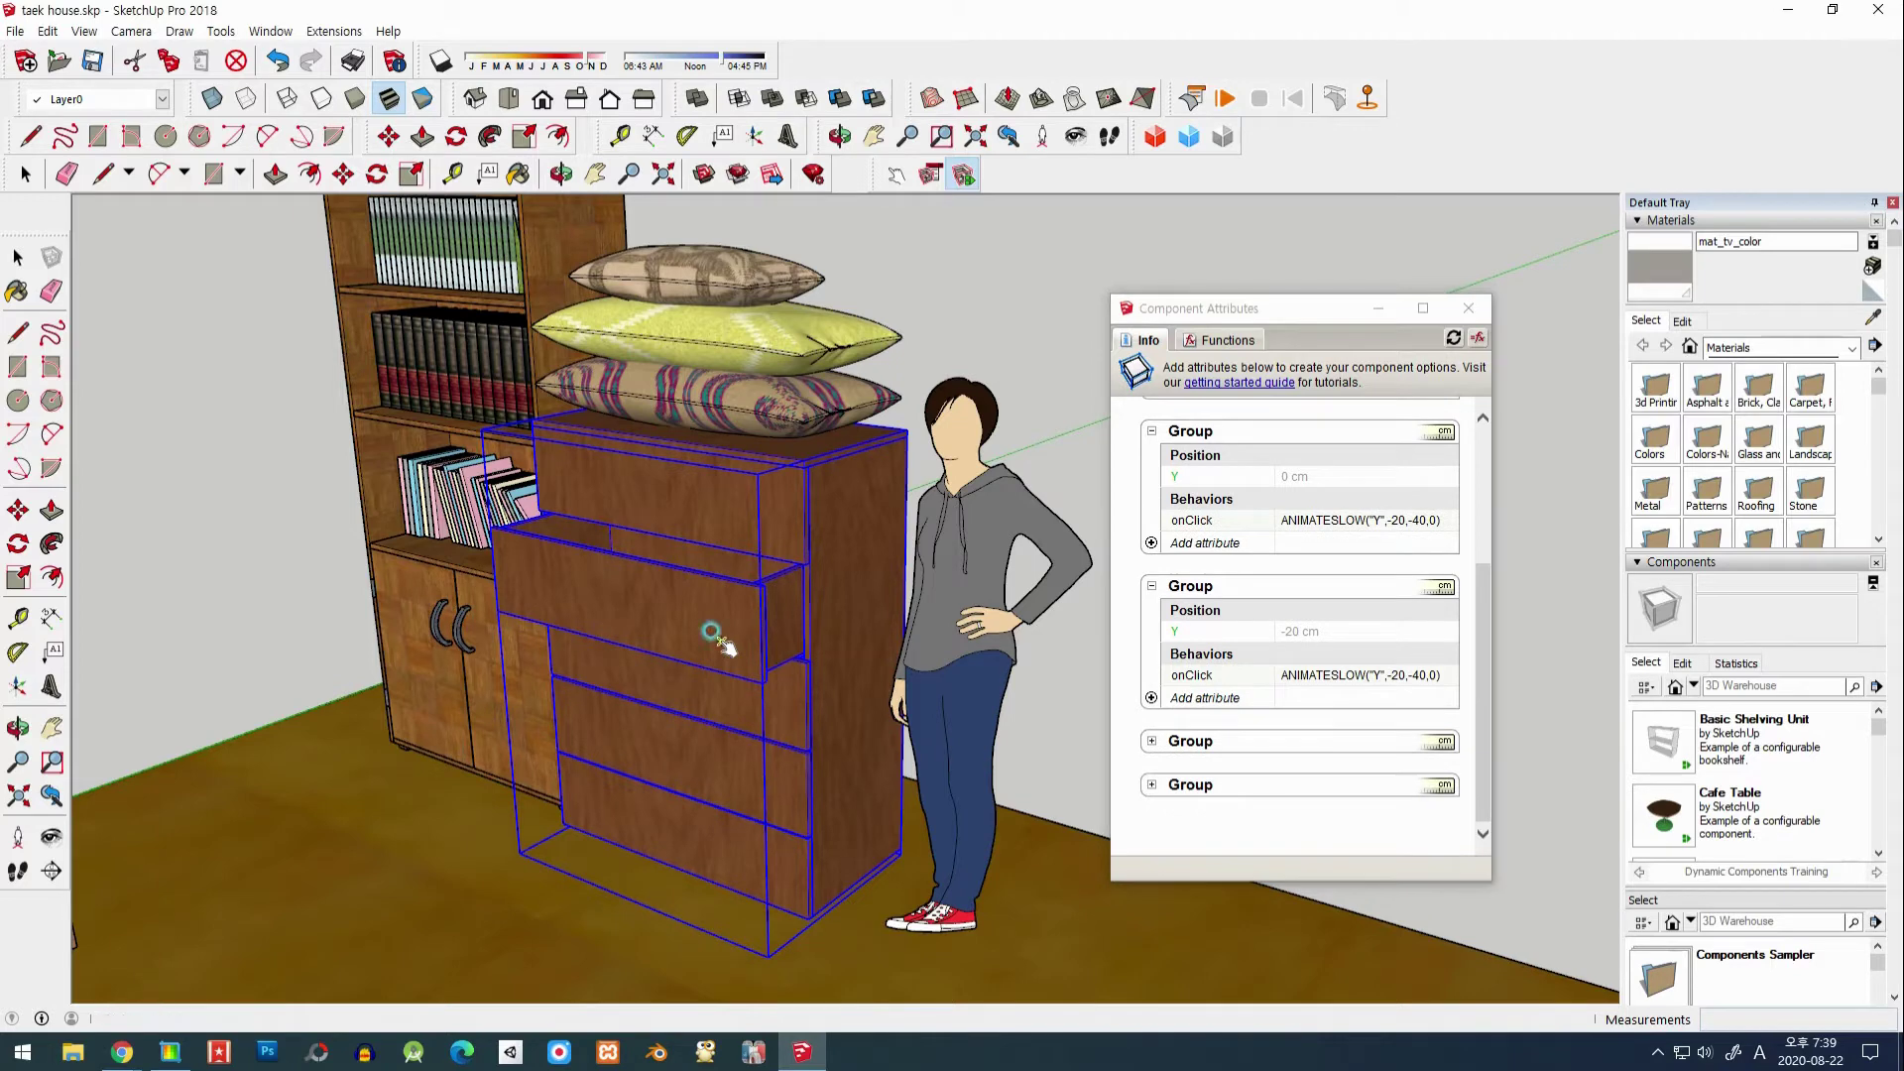
{"action": "left_click", "coordinate": [646, 657]}
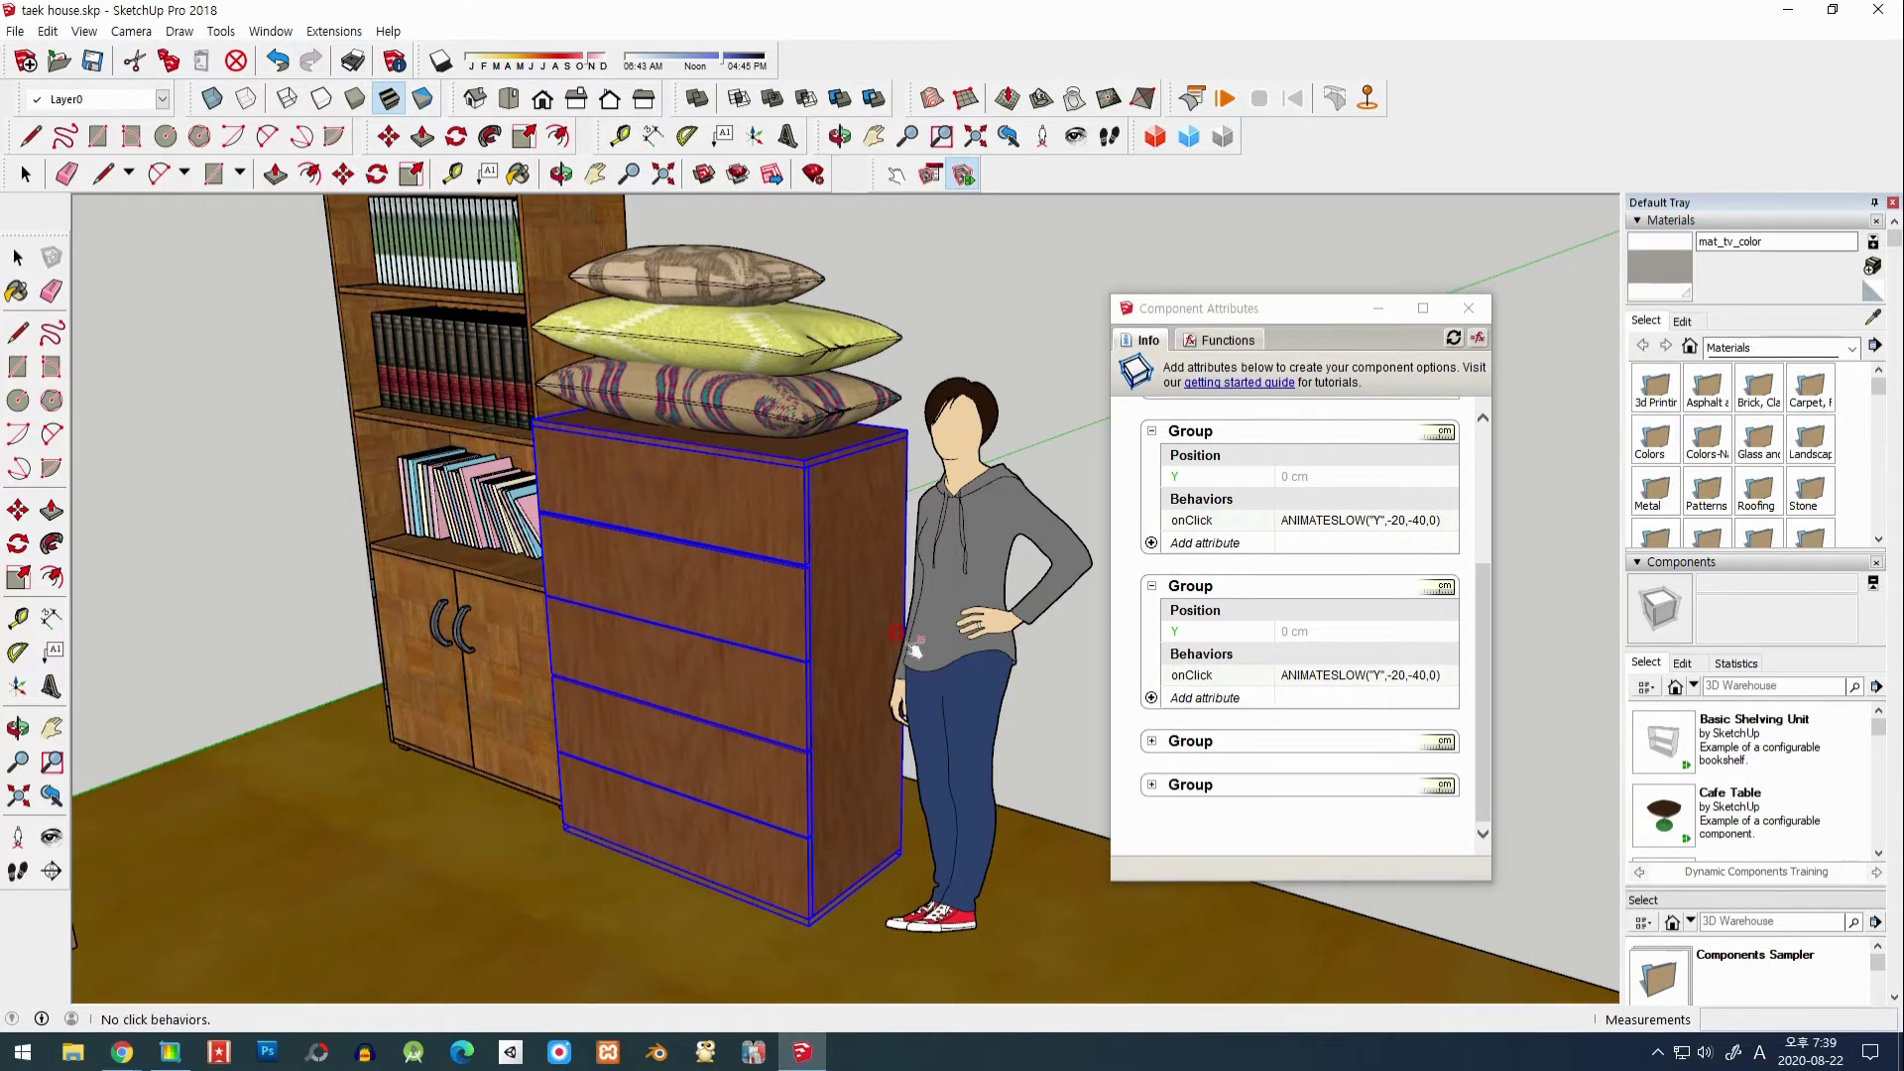
{"action": "scroll", "coordinate": [1276, 625], "scroll_direction": "up", "scroll_amount": 1}
{"action": "scroll", "coordinate": [778, 667], "scroll_direction": "up", "scroll_amount": 3}
{"action": "scroll", "coordinate": [778, 667], "scroll_direction": "down", "scroll_amount": 4}
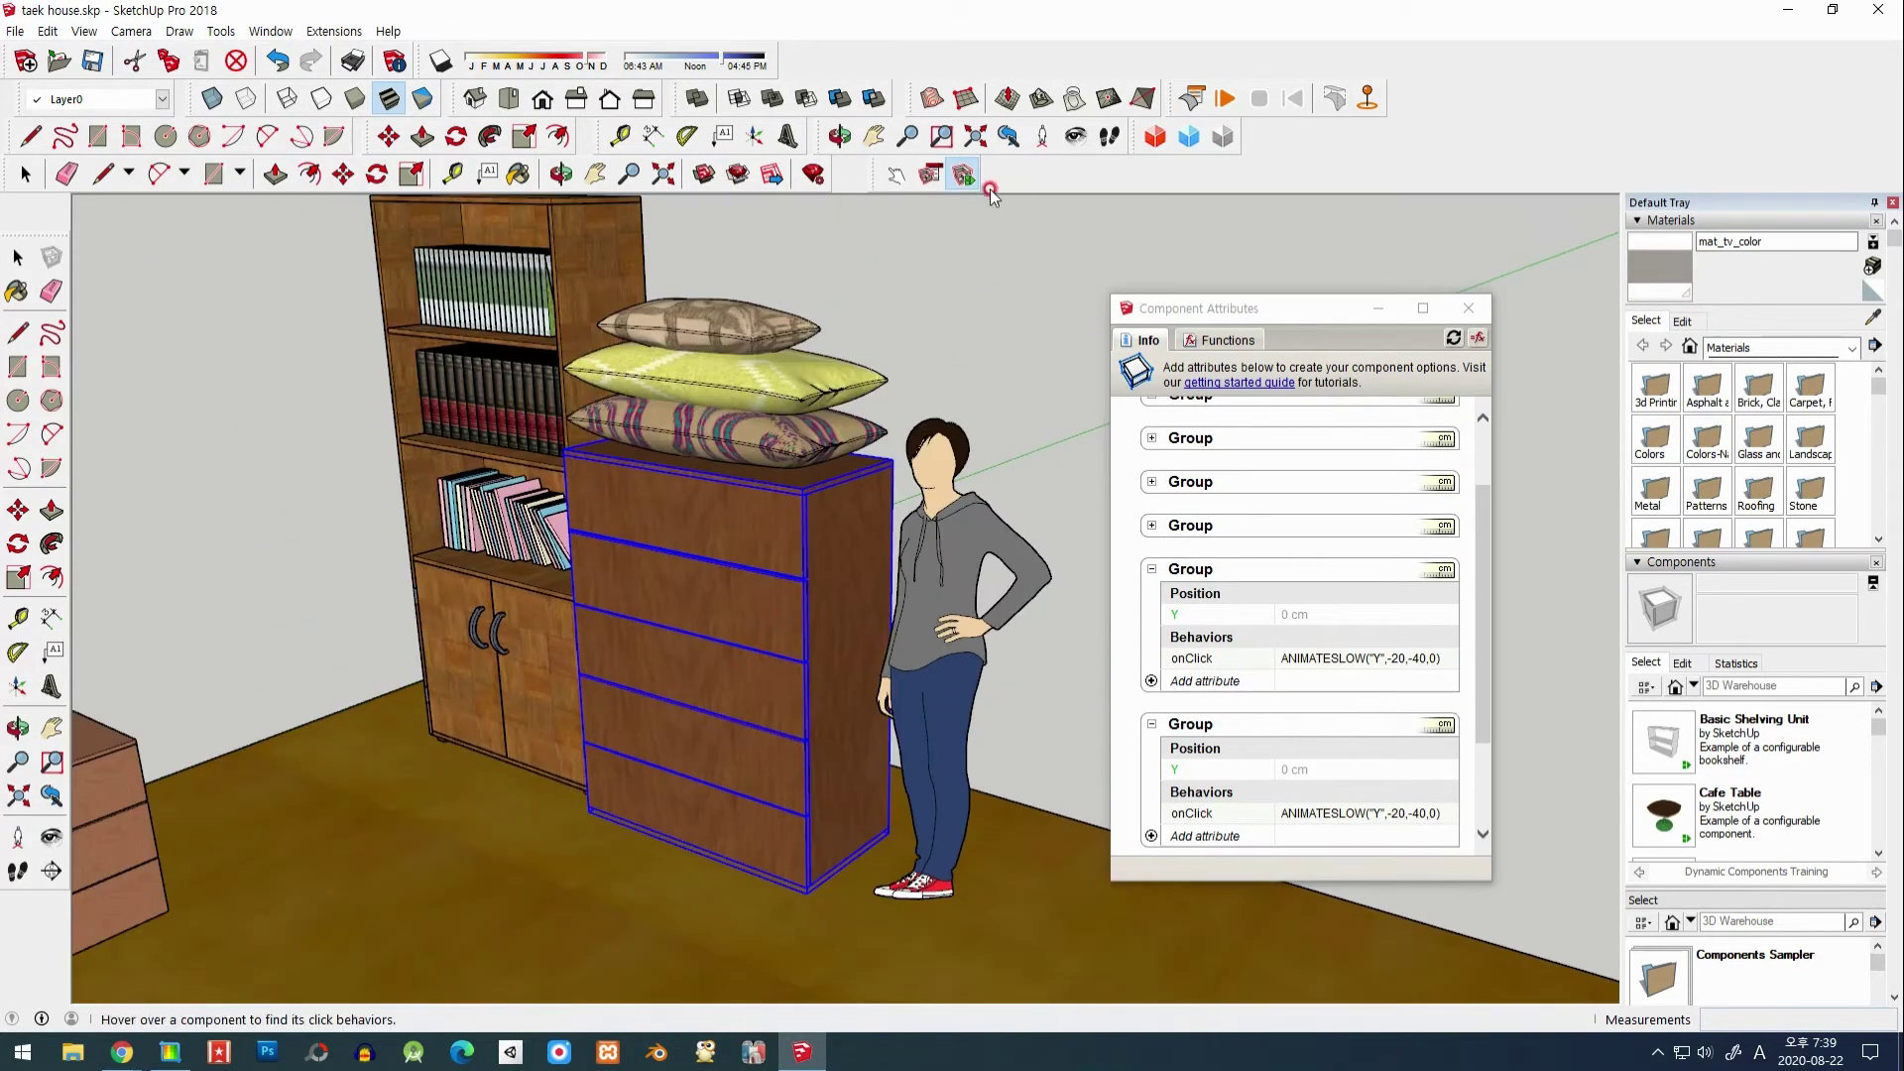
Step: Slide the chest's top drawer open from inside the chest's editing context
{"action": "key", "text": "space"}
{"action": "left_click", "coordinate": [637, 845]}
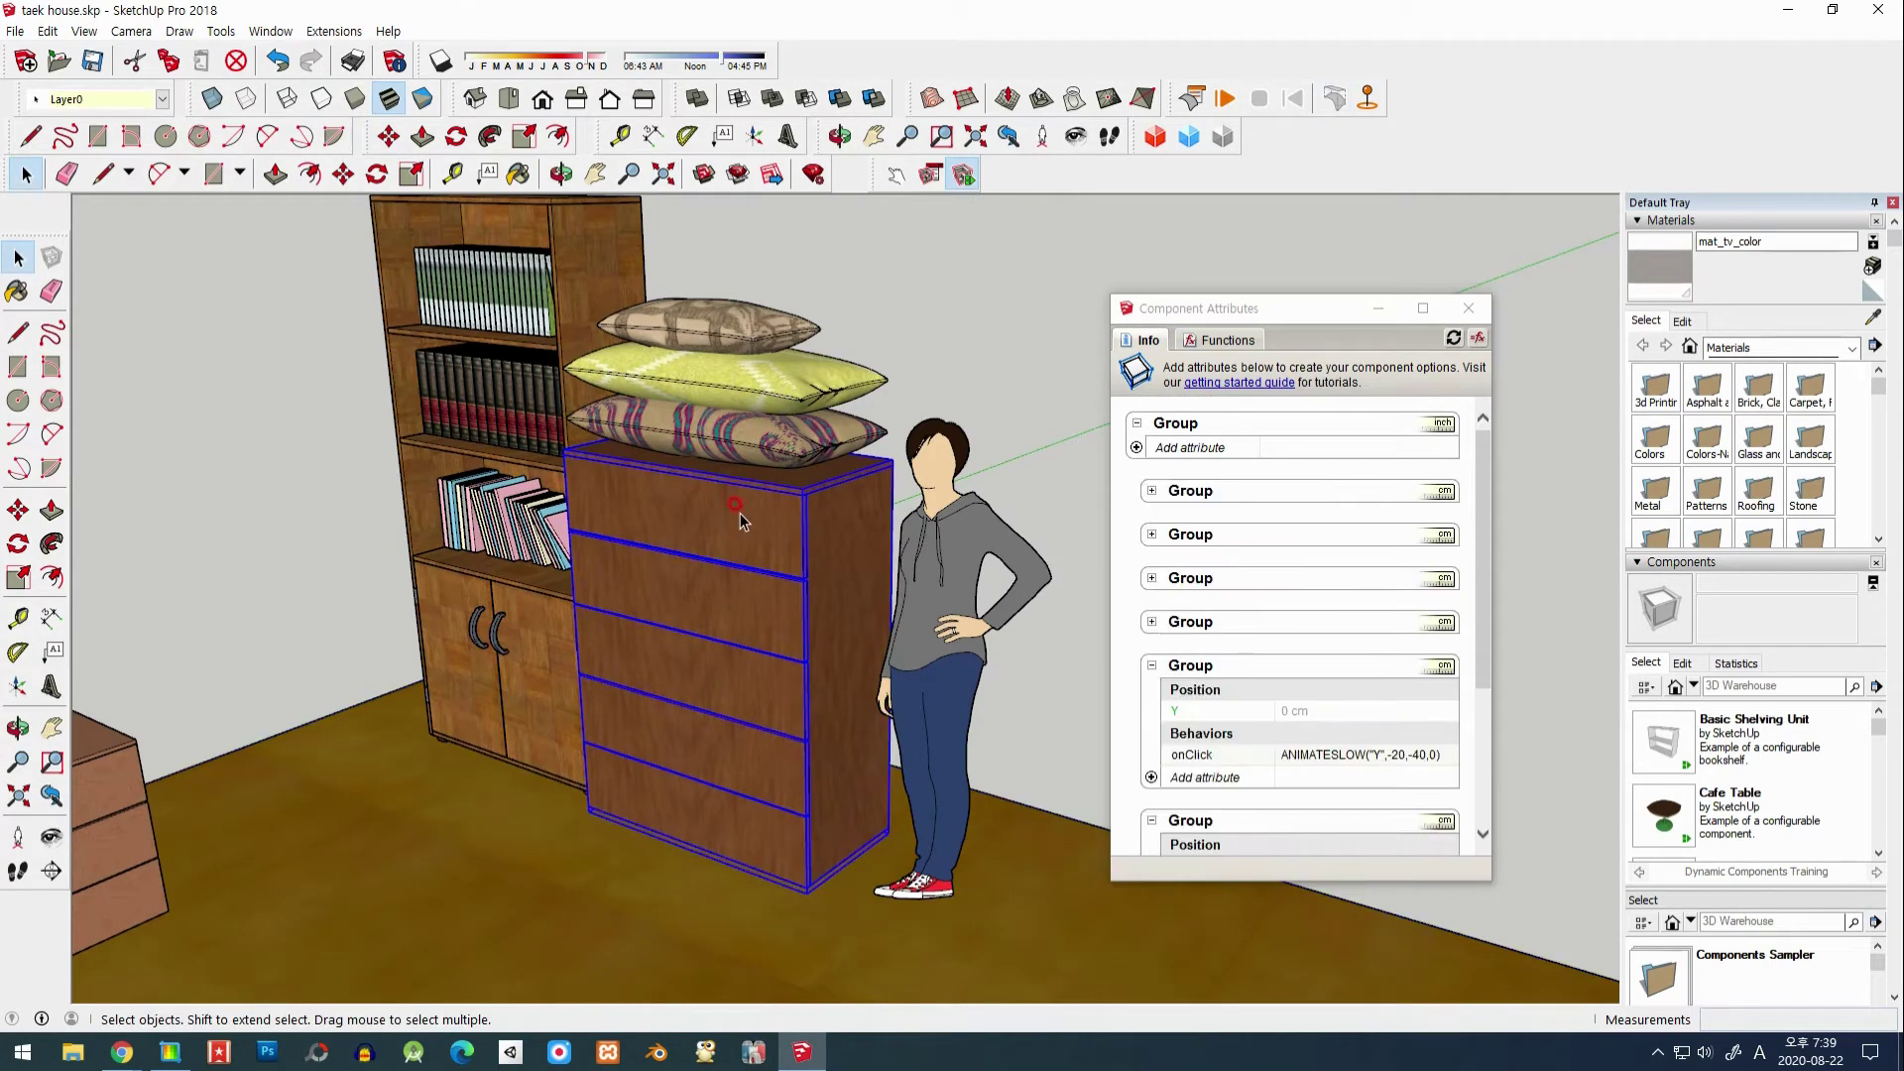
{"action": "double_click", "coordinate": [743, 554]}
{"action": "left_click", "coordinate": [745, 528]}
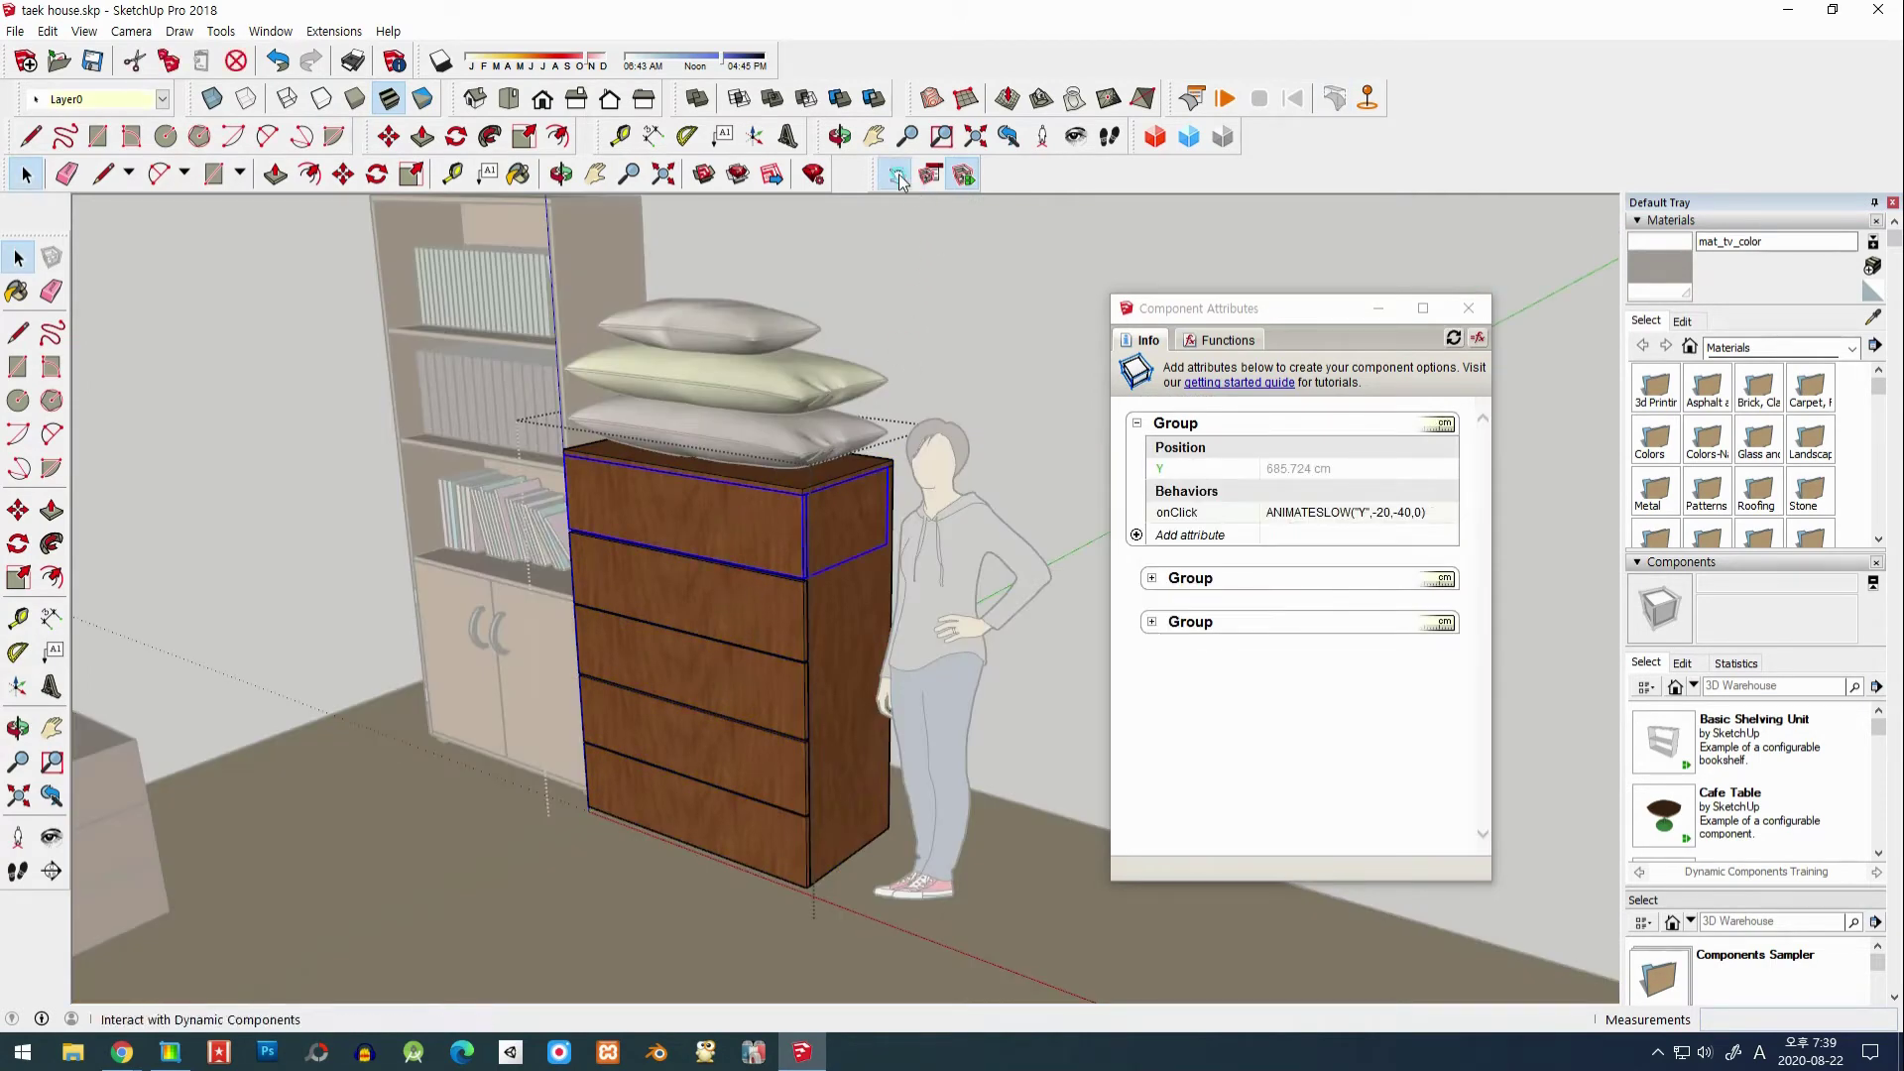
{"action": "left_click", "coordinate": [897, 175]}
{"action": "left_click", "coordinate": [732, 529]}
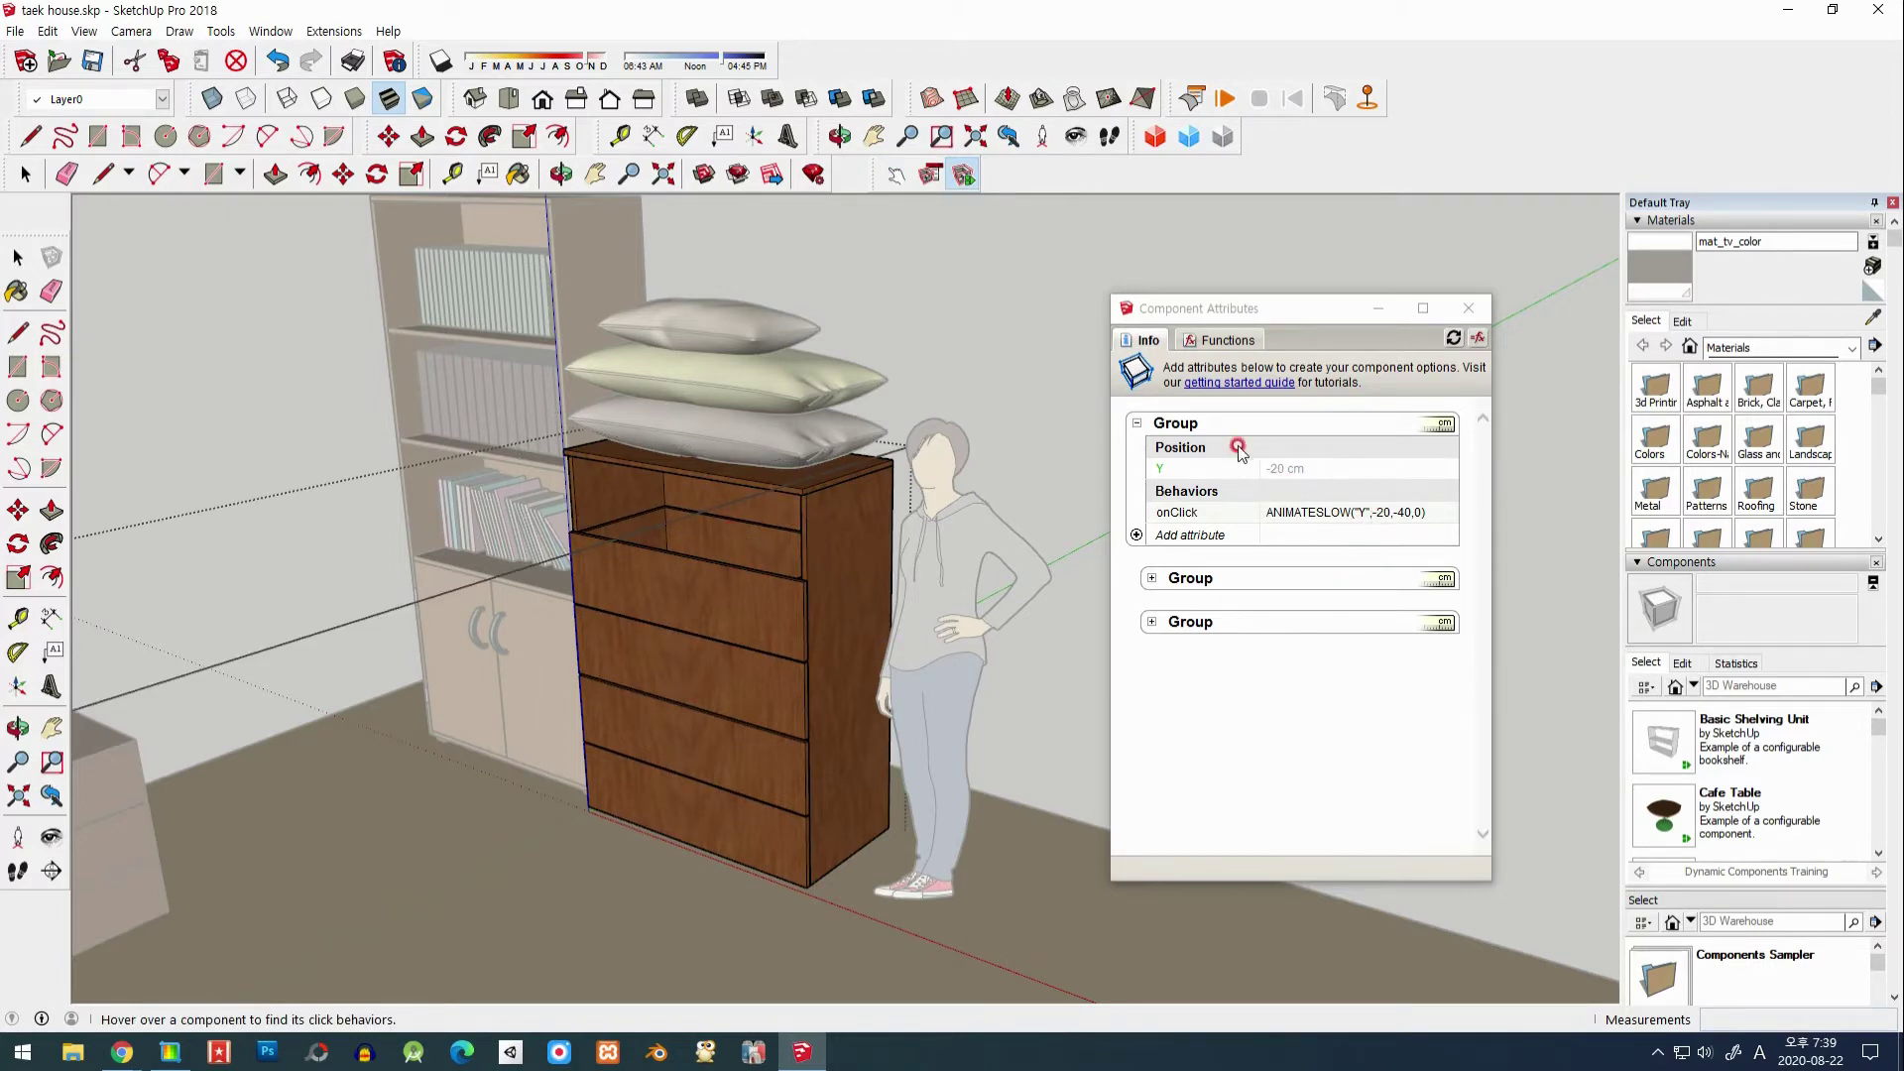
Step: Exit the chest, then slide a drawer out and back closed from a whole-room view
{"action": "key", "text": "space"}
{"action": "left_click", "coordinate": [599, 889]}
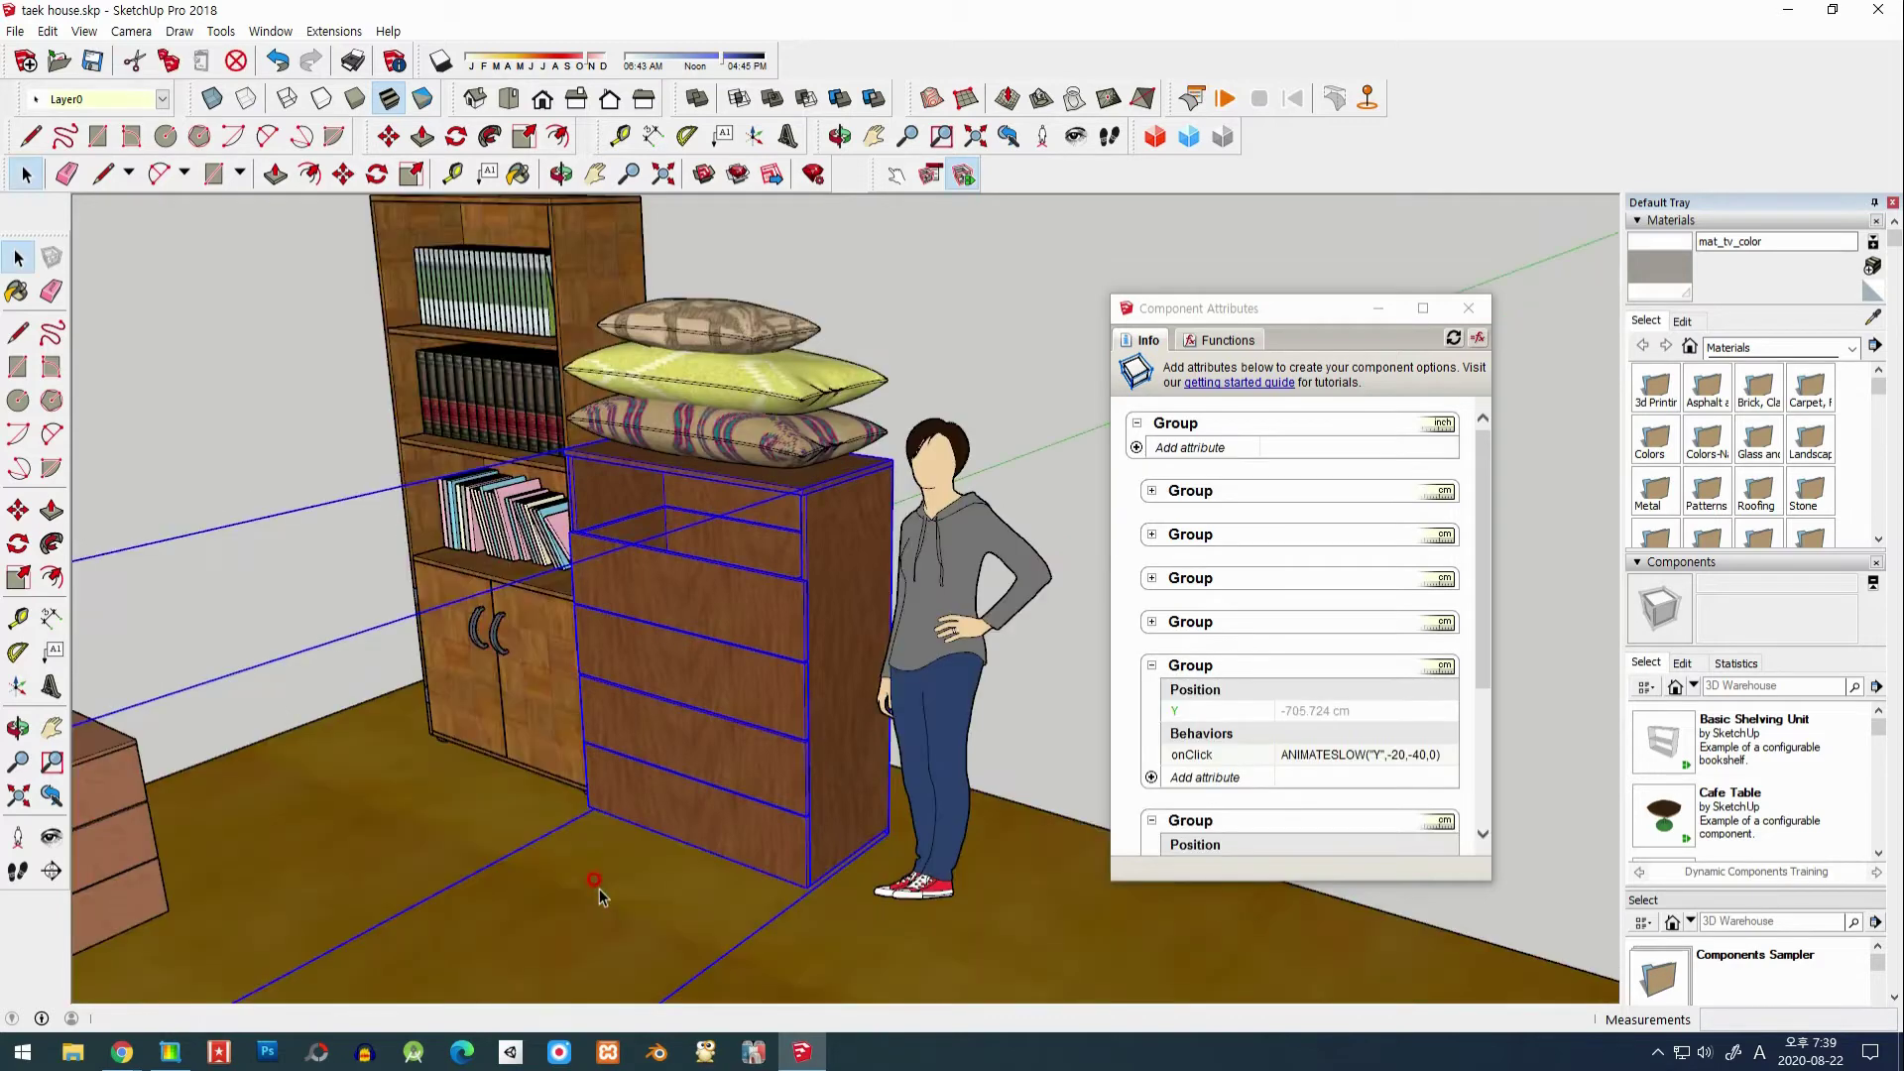
{"action": "left_click", "coordinate": [896, 175]}
{"action": "left_click", "coordinate": [729, 530]}
{"action": "scroll", "coordinate": [575, 555], "scroll_direction": "down", "scroll_amount": 5}
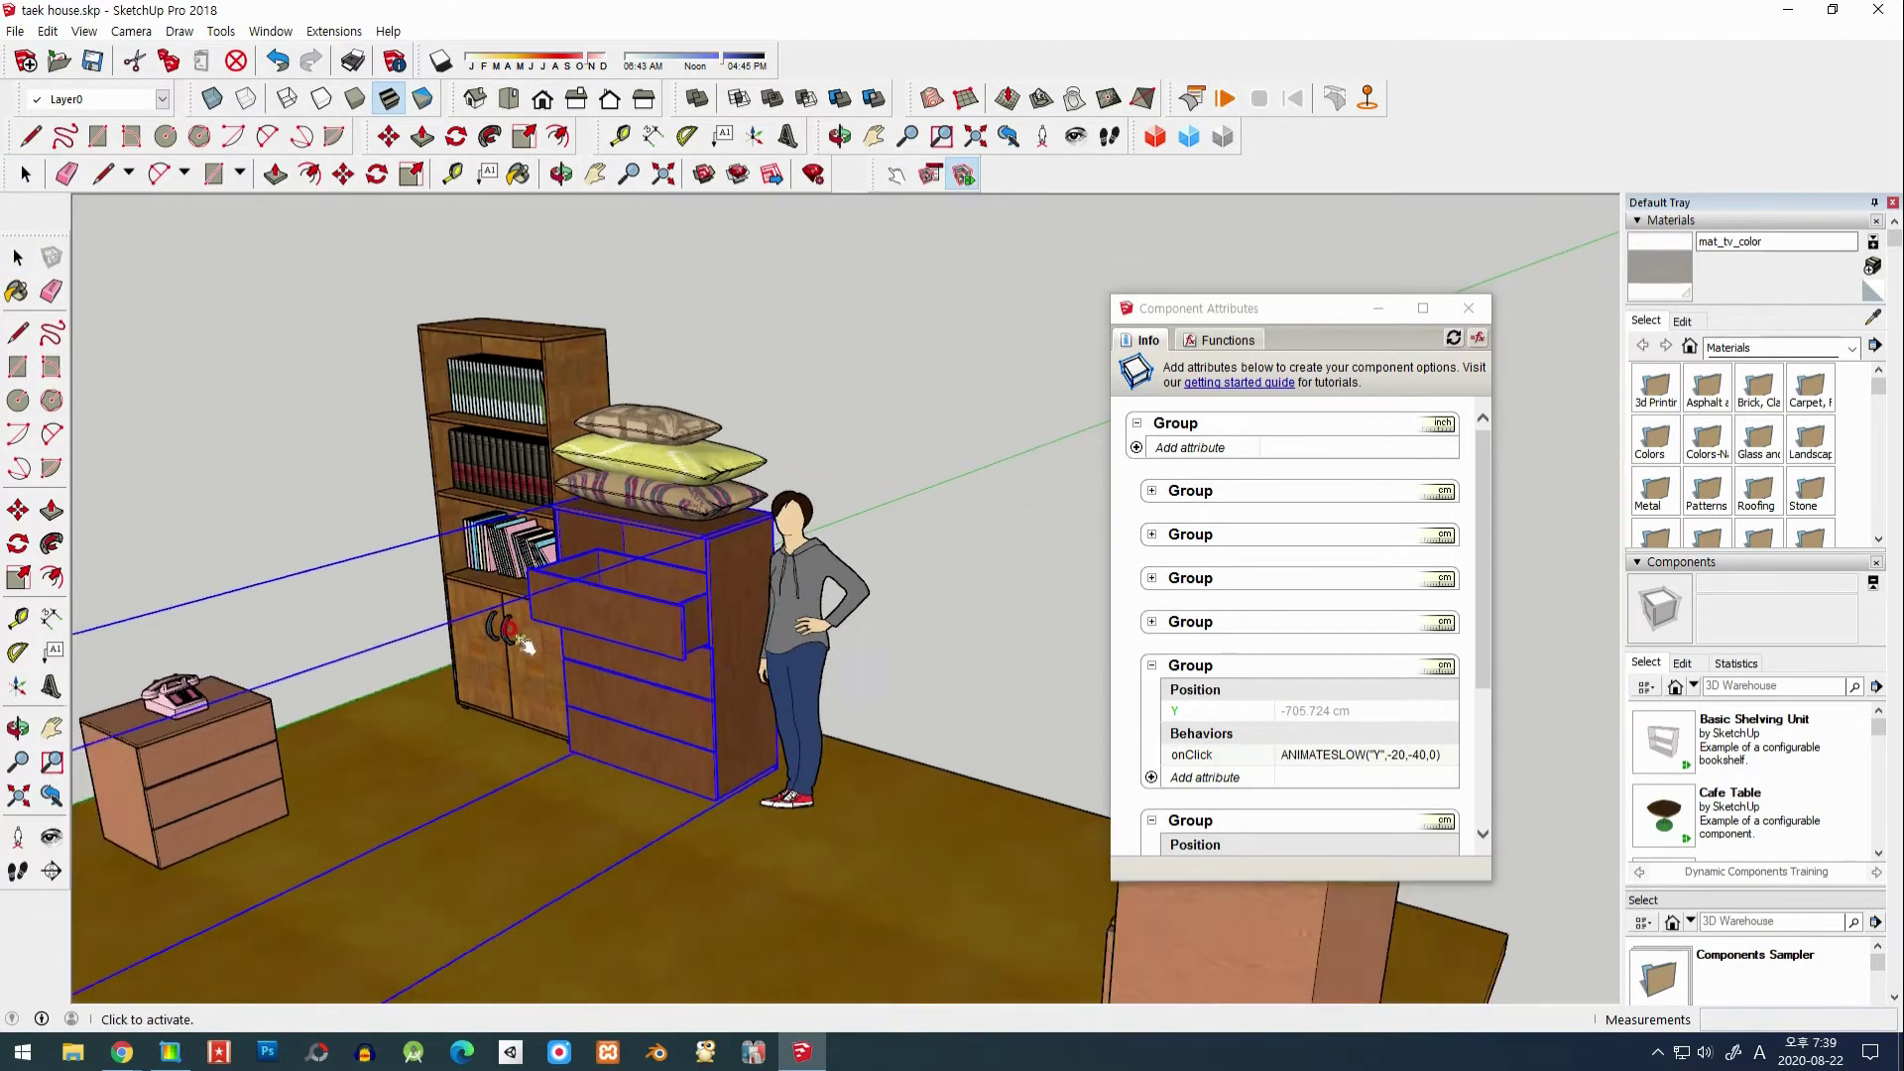
{"action": "middle_click_drag", "start_coordinate": [576, 556], "coordinate": [401, 762]}
{"action": "left_click", "coordinate": [390, 751]}
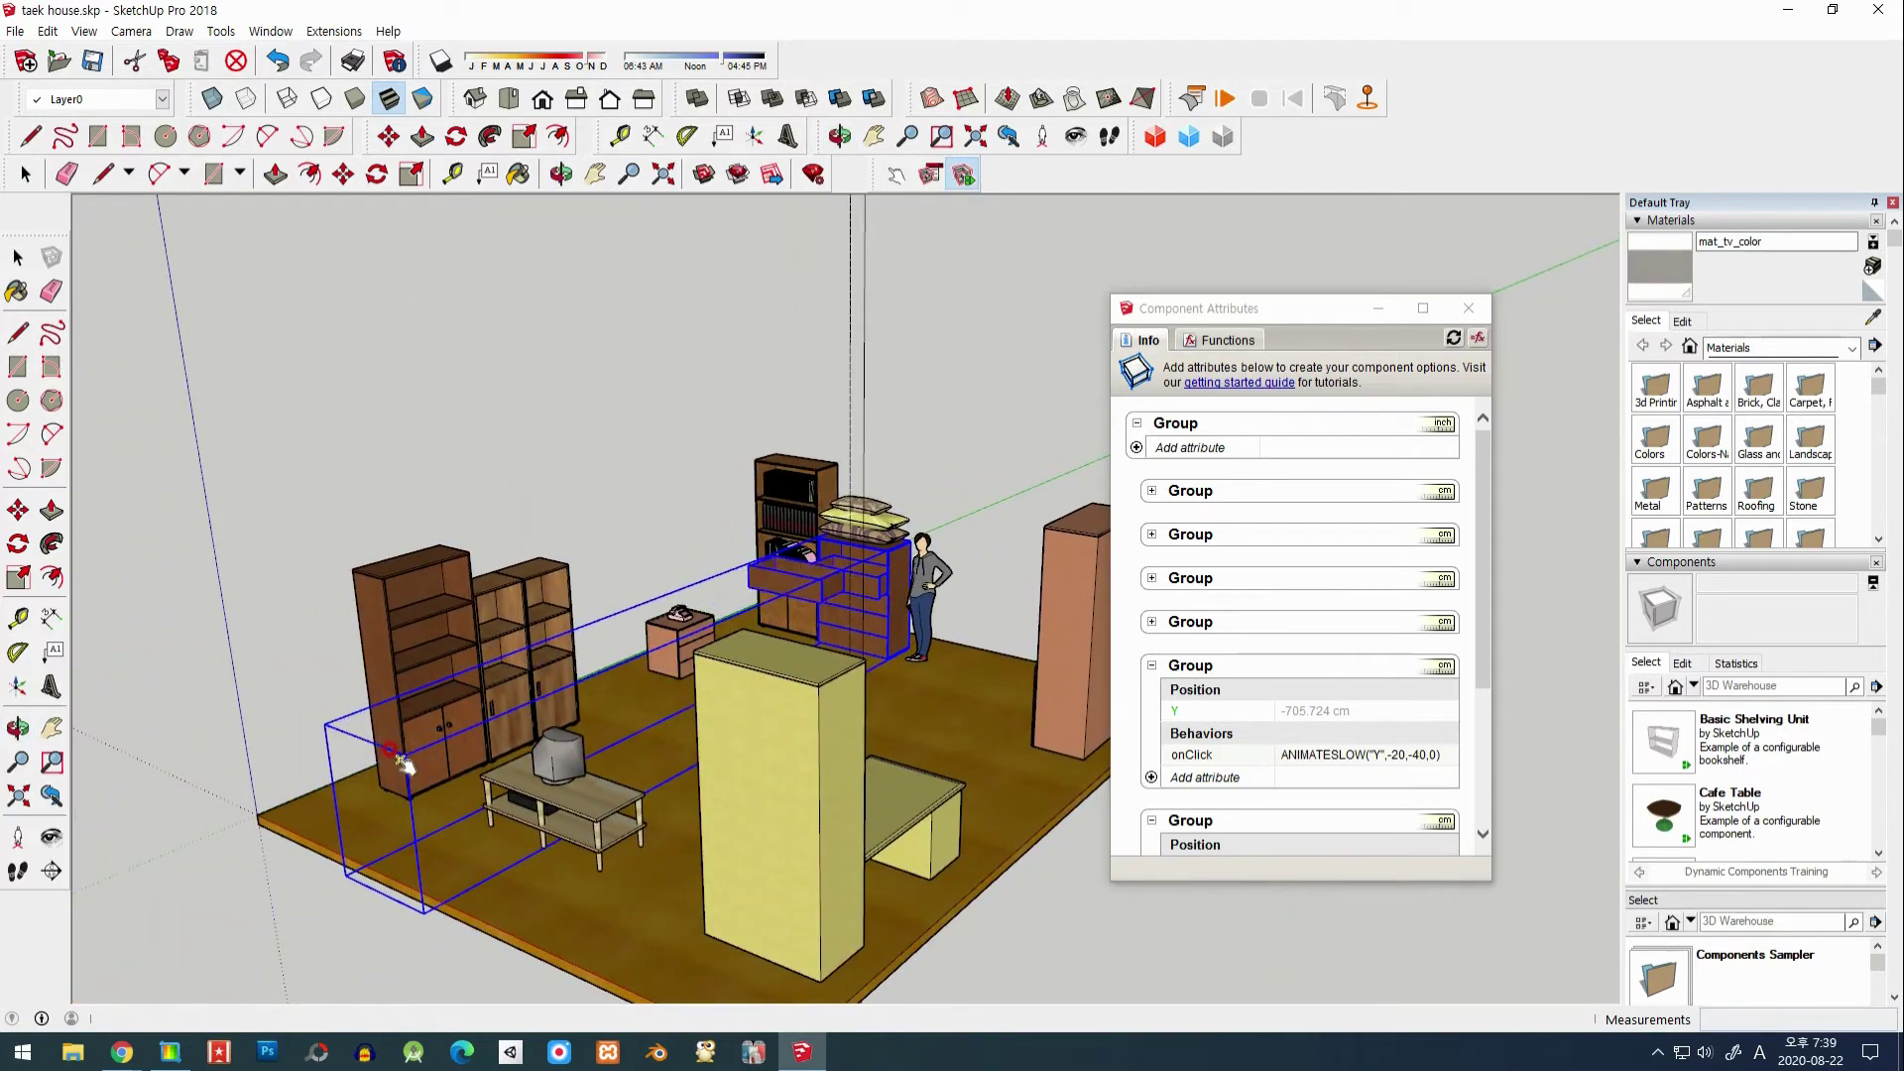
Step: From a new angle, slide the second and top drawers out and back closed
{"action": "scroll", "coordinate": [865, 620], "scroll_direction": "up", "scroll_amount": 3}
{"action": "scroll", "coordinate": [865, 620], "scroll_direction": "up", "scroll_amount": 3}
{"action": "middle_click_drag", "start_coordinate": [864, 620], "coordinate": [808, 638]}
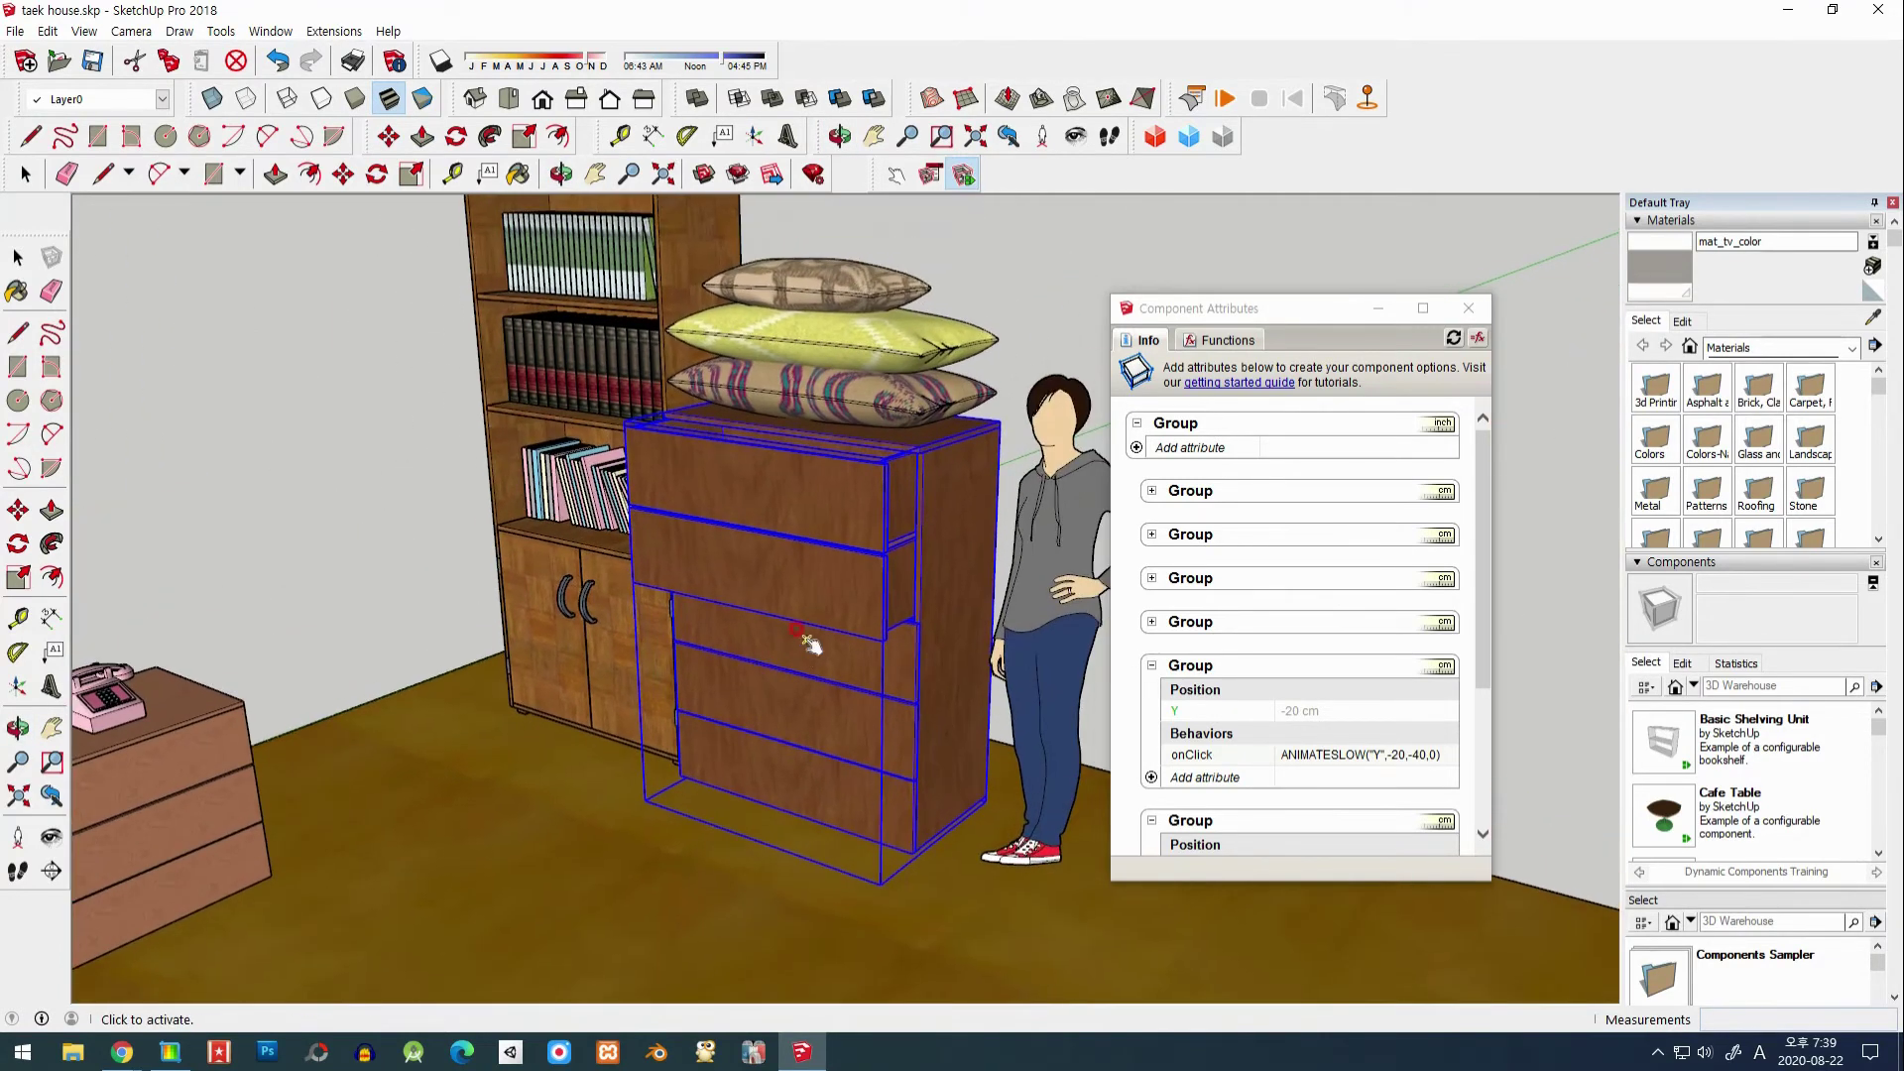
{"action": "left_click", "coordinate": [831, 547]}
{"action": "left_click", "coordinate": [813, 597]}
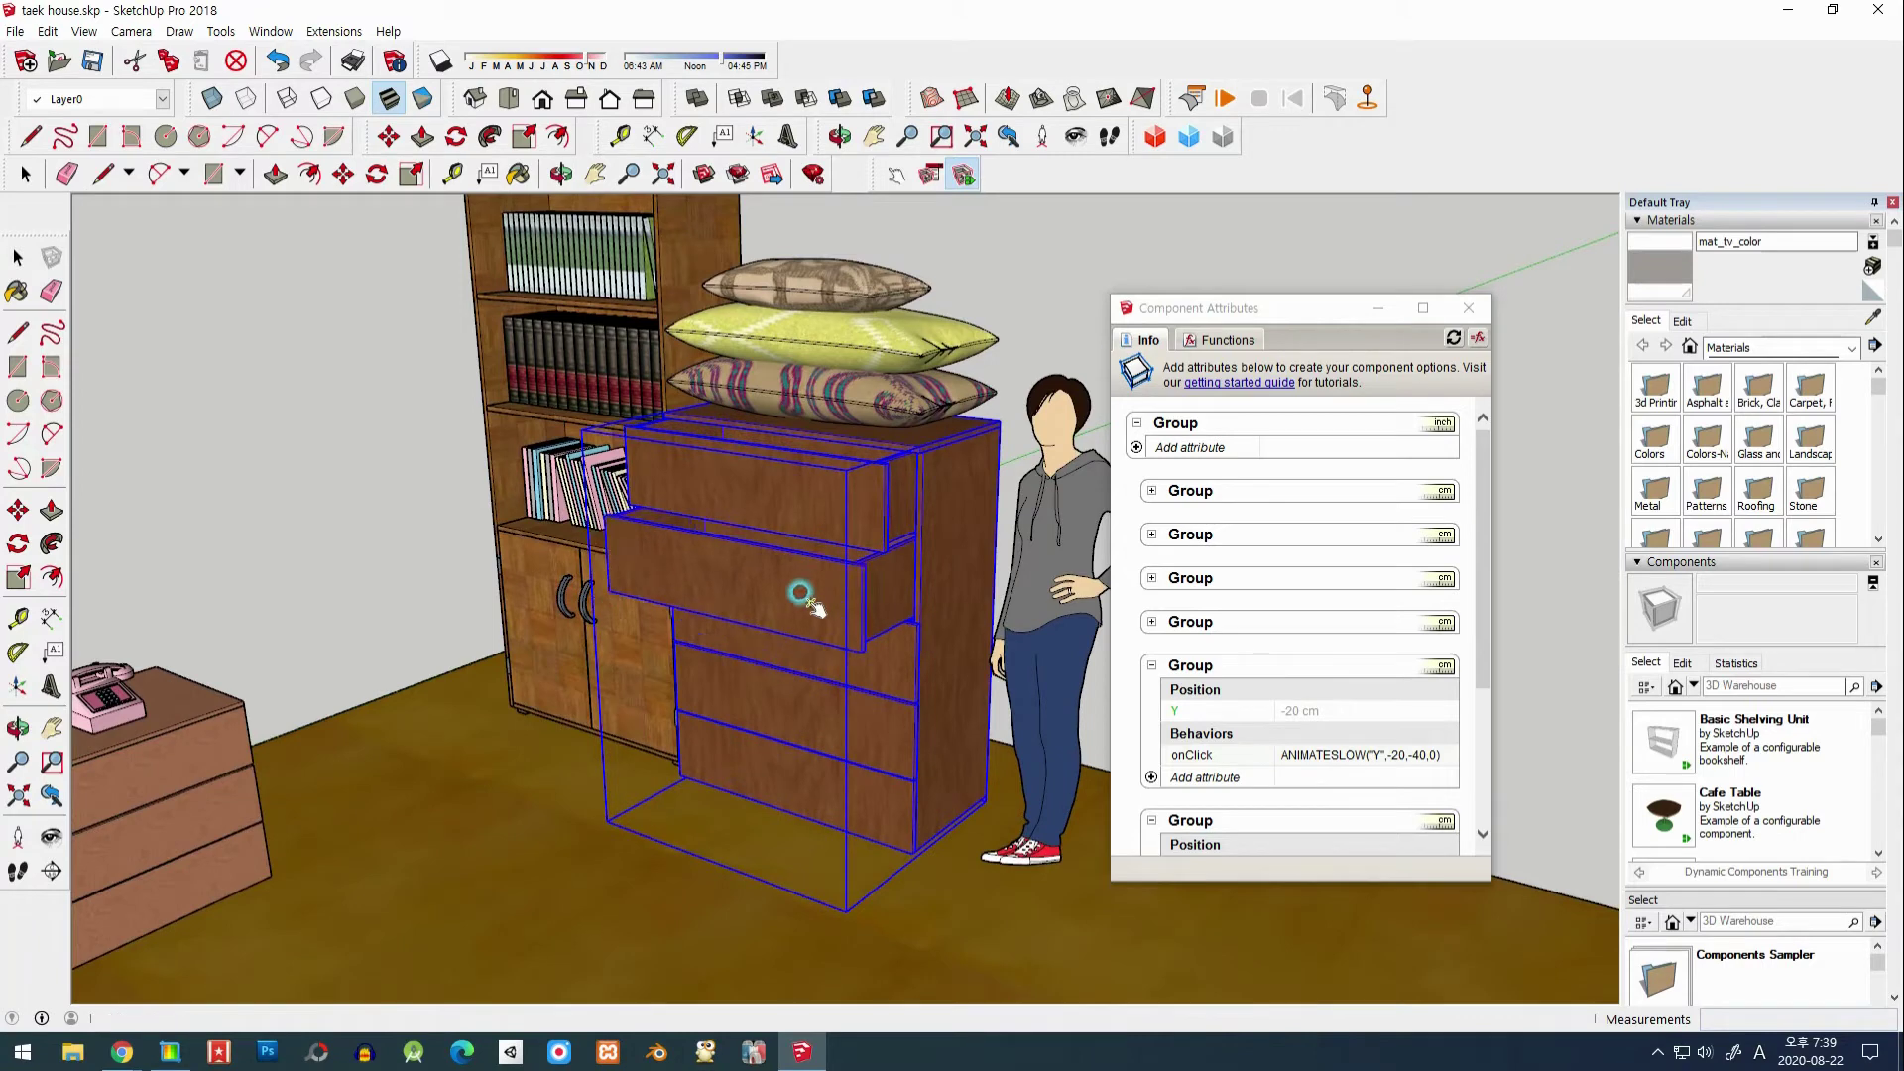
{"action": "left_click", "coordinate": [825, 516]}
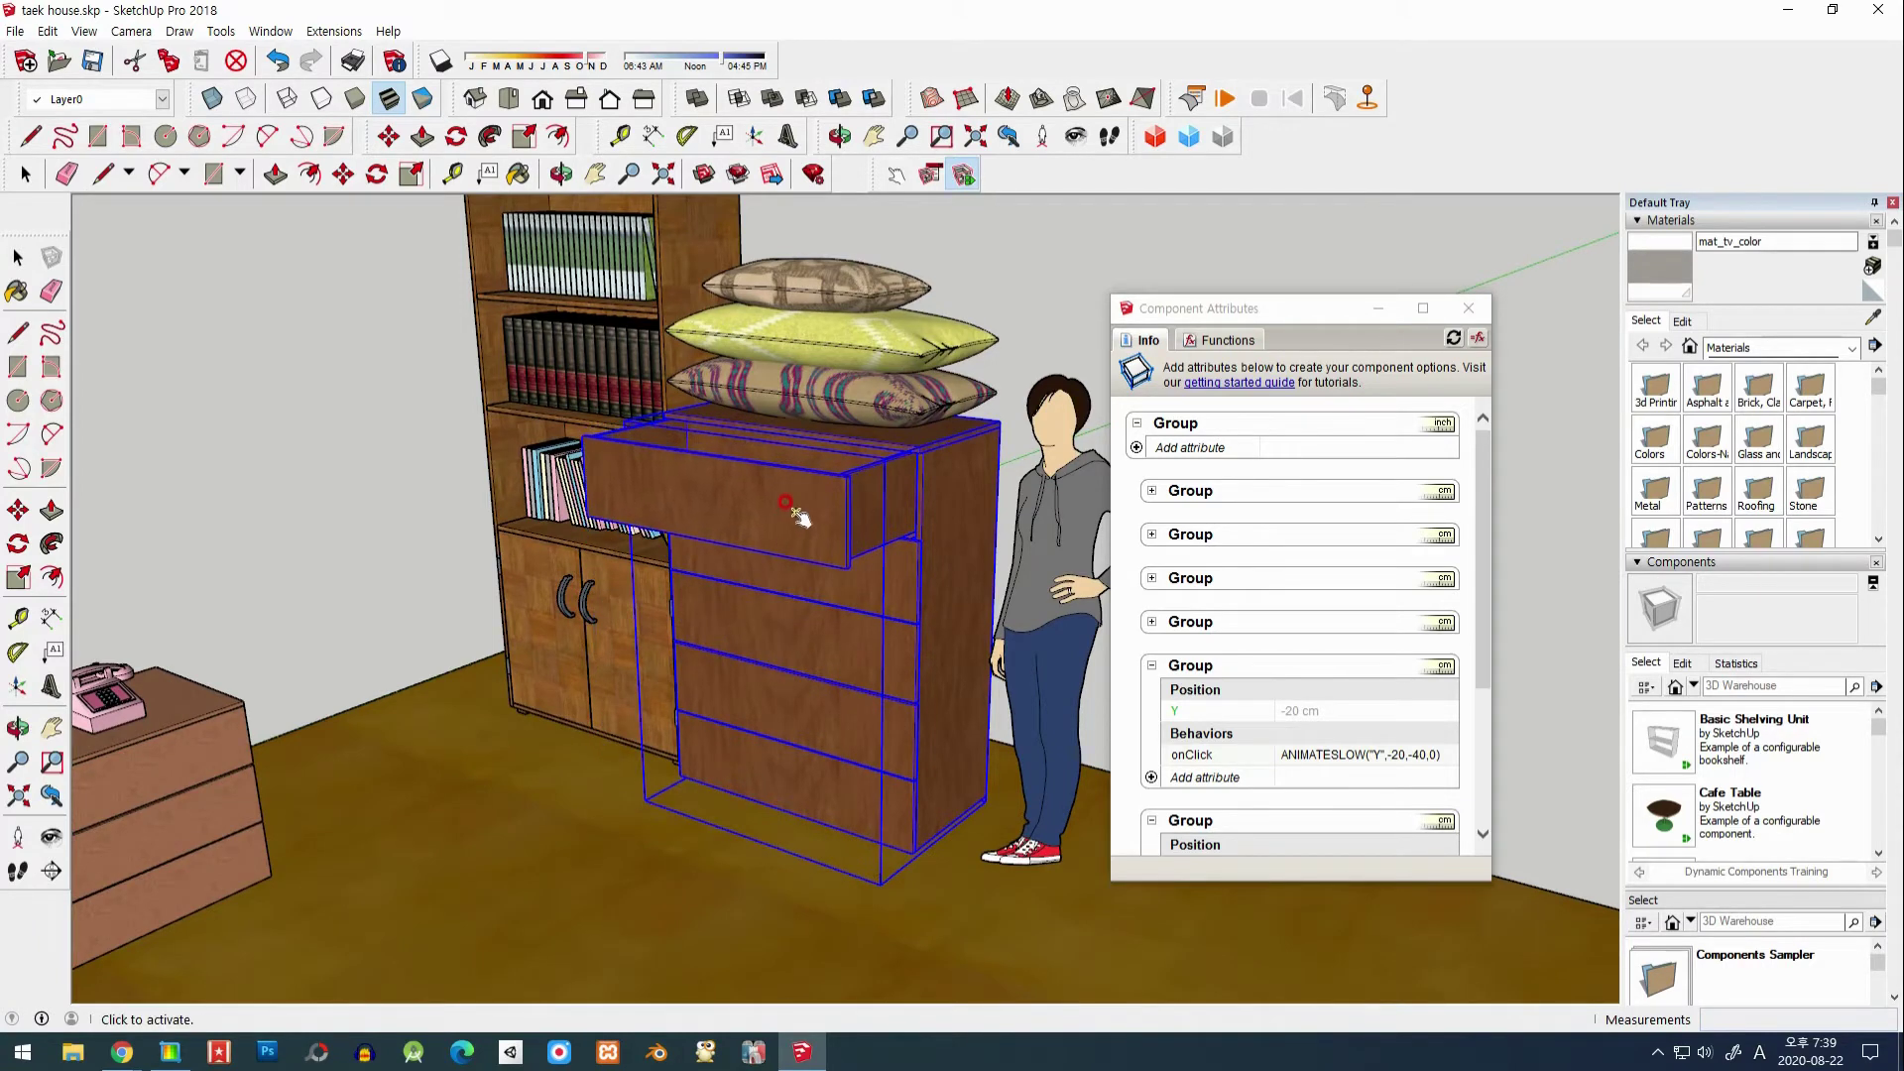
{"action": "left_click", "coordinate": [810, 504]}
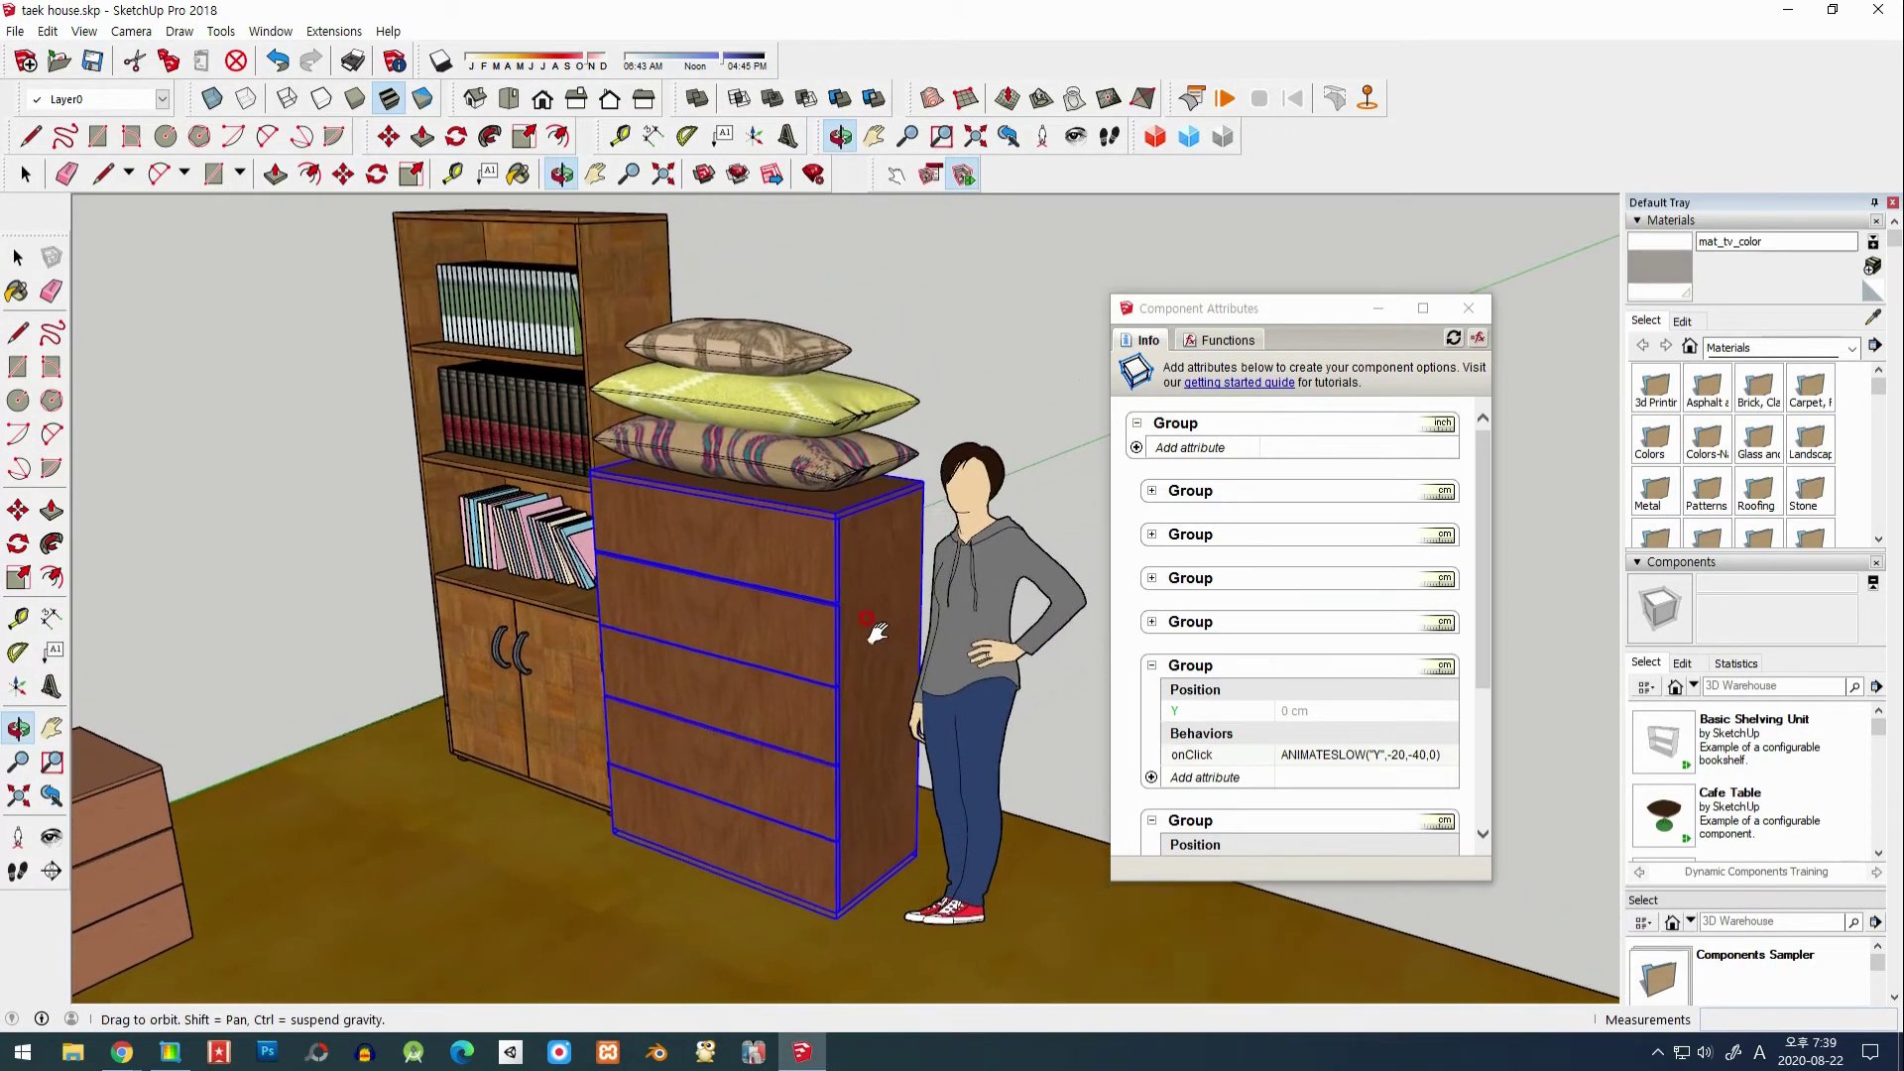
{"action": "middle_click_drag", "start_coordinate": [970, 587], "coordinate": [887, 270]}
{"action": "key", "text": "space"}
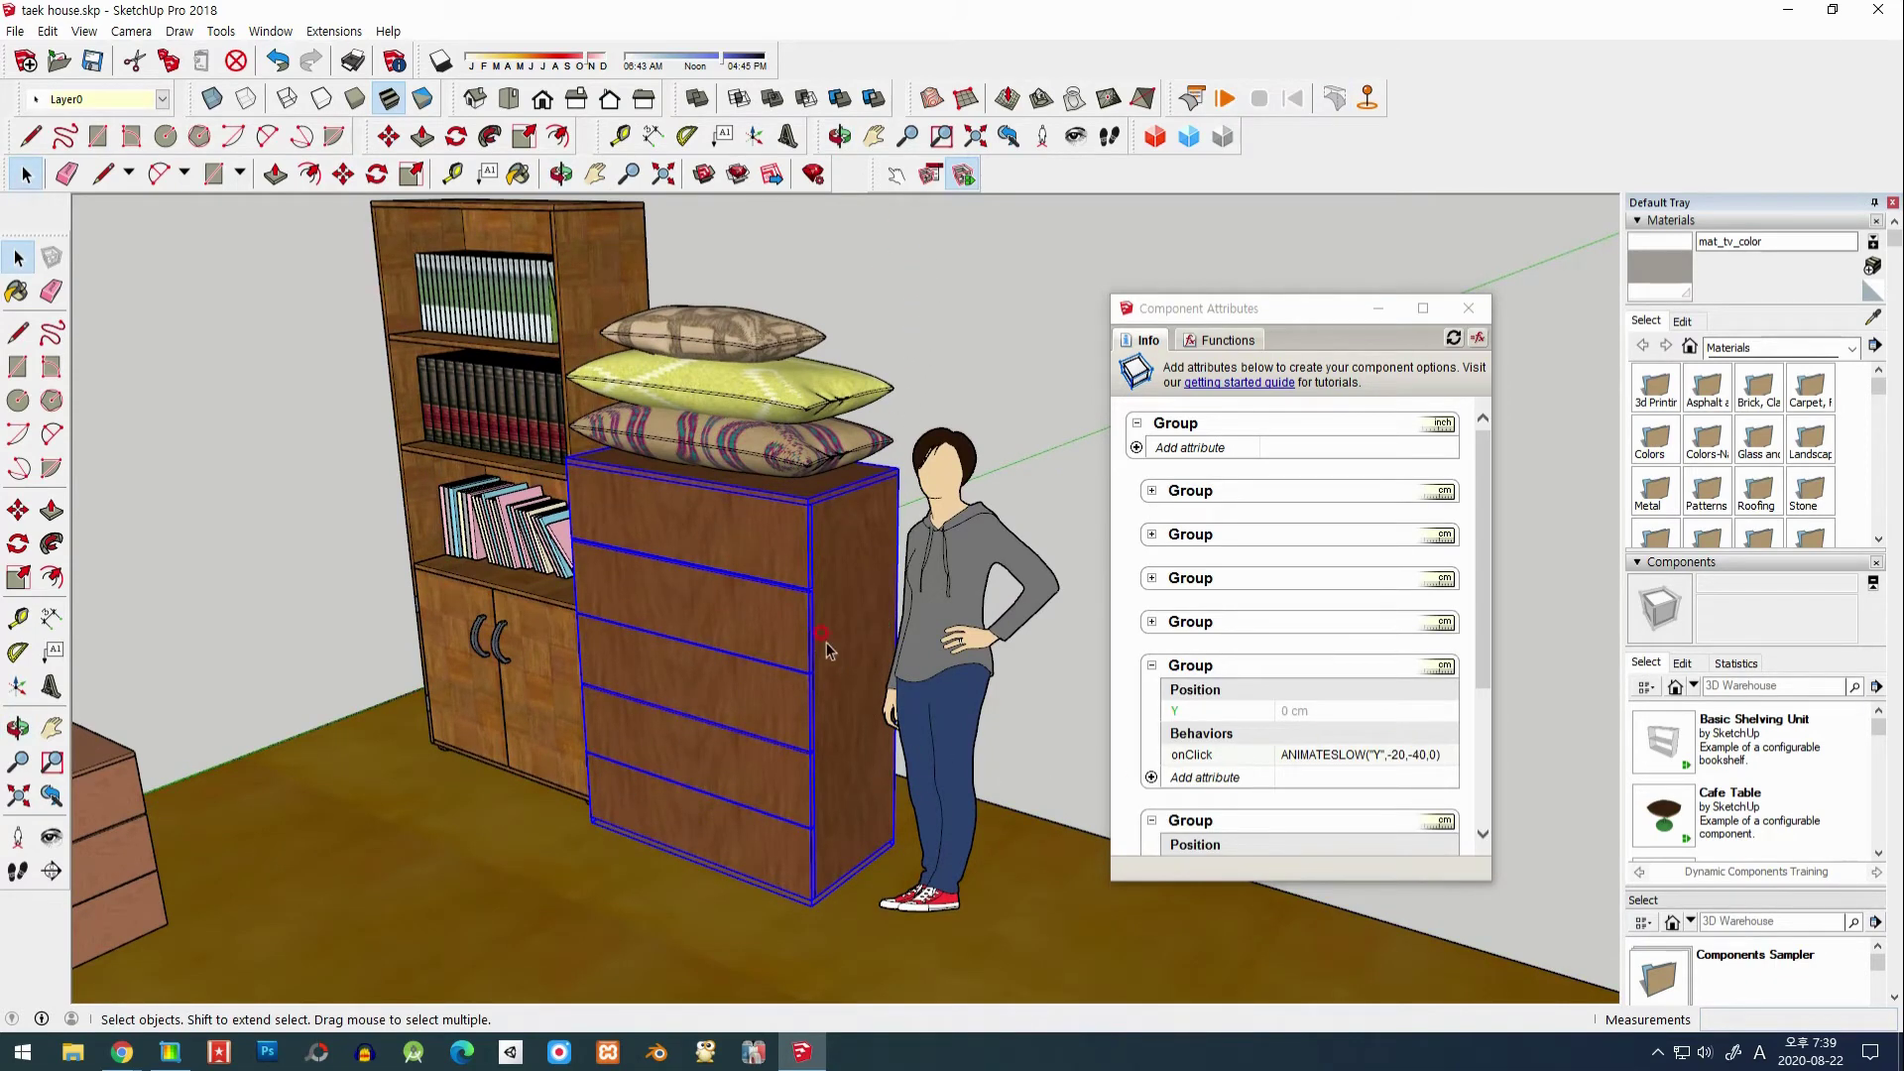
Step: Select the chest's top drawer and inspect its onClick formula in Component Attributes
{"action": "double_click", "coordinate": [779, 547]}
{"action": "left_click", "coordinate": [736, 543]}
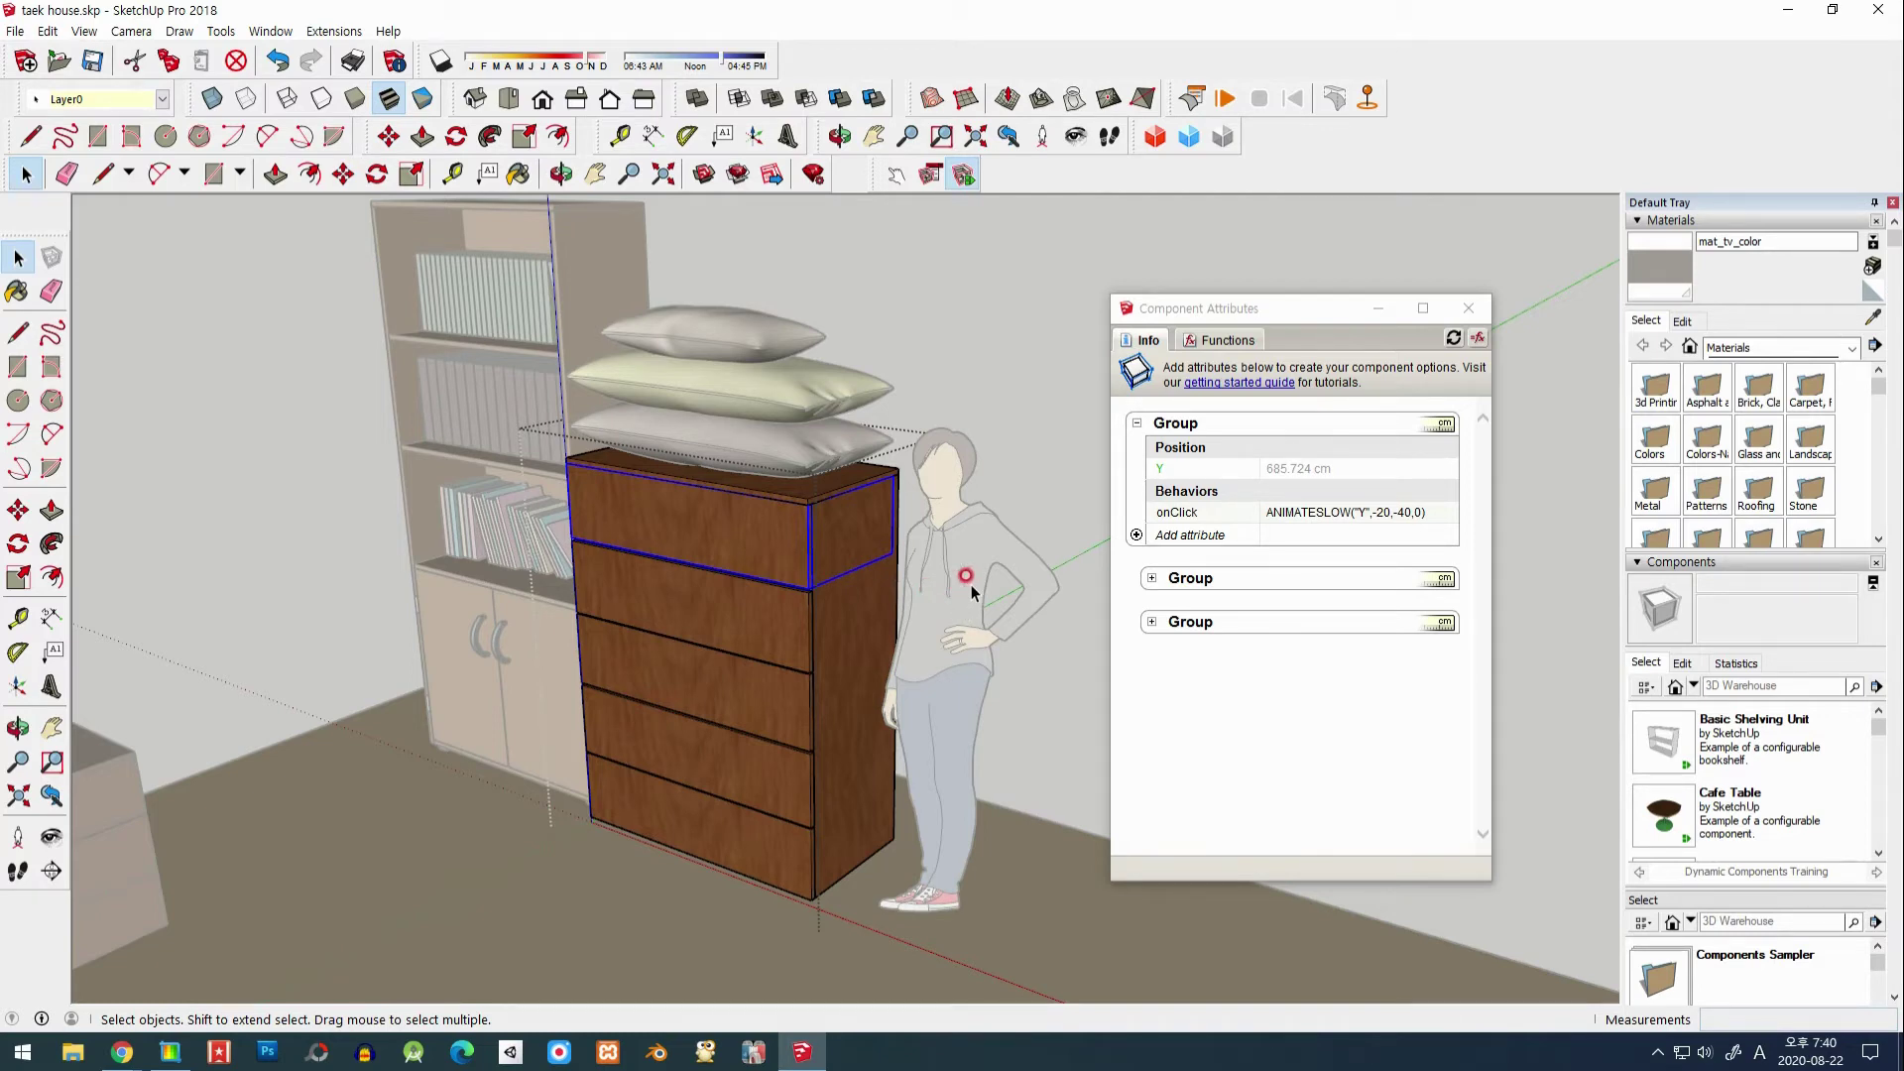
{"action": "left_click", "coordinate": [1263, 544]}
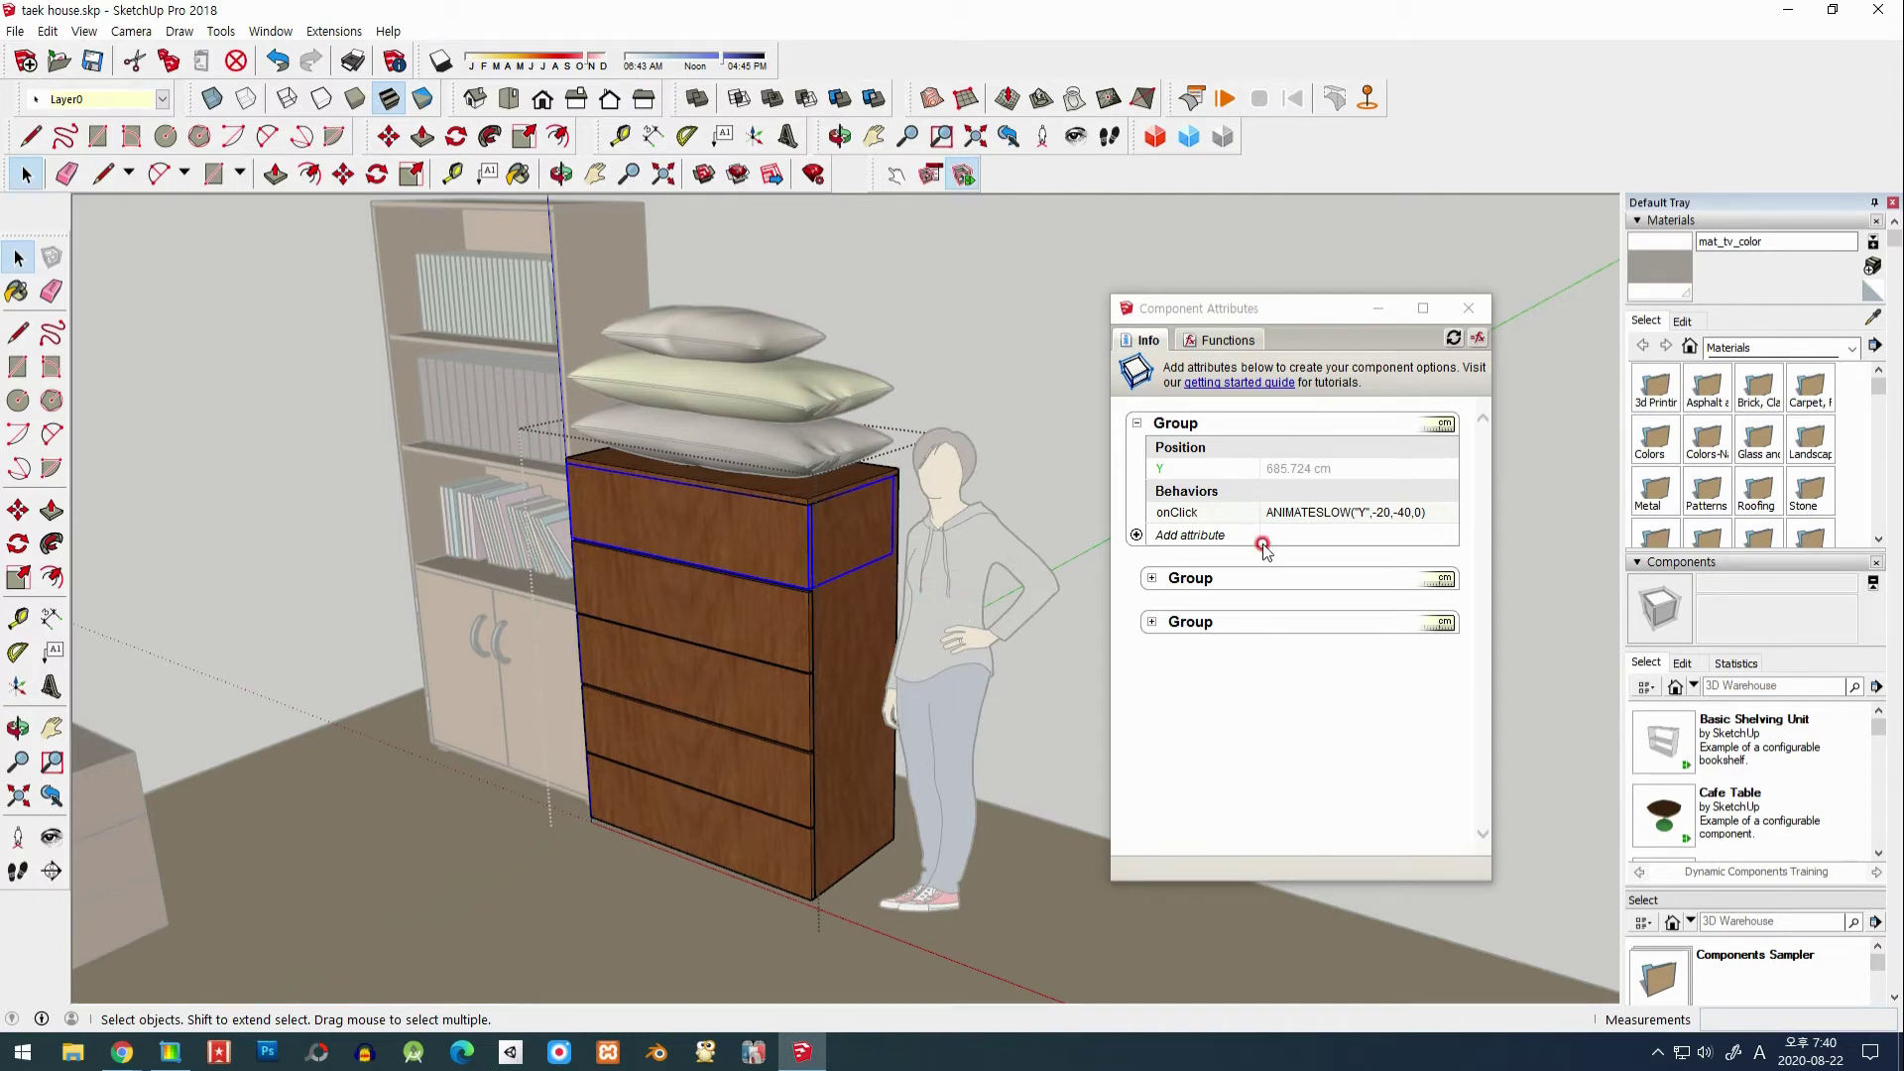
{"action": "left_click", "coordinate": [1322, 513]}
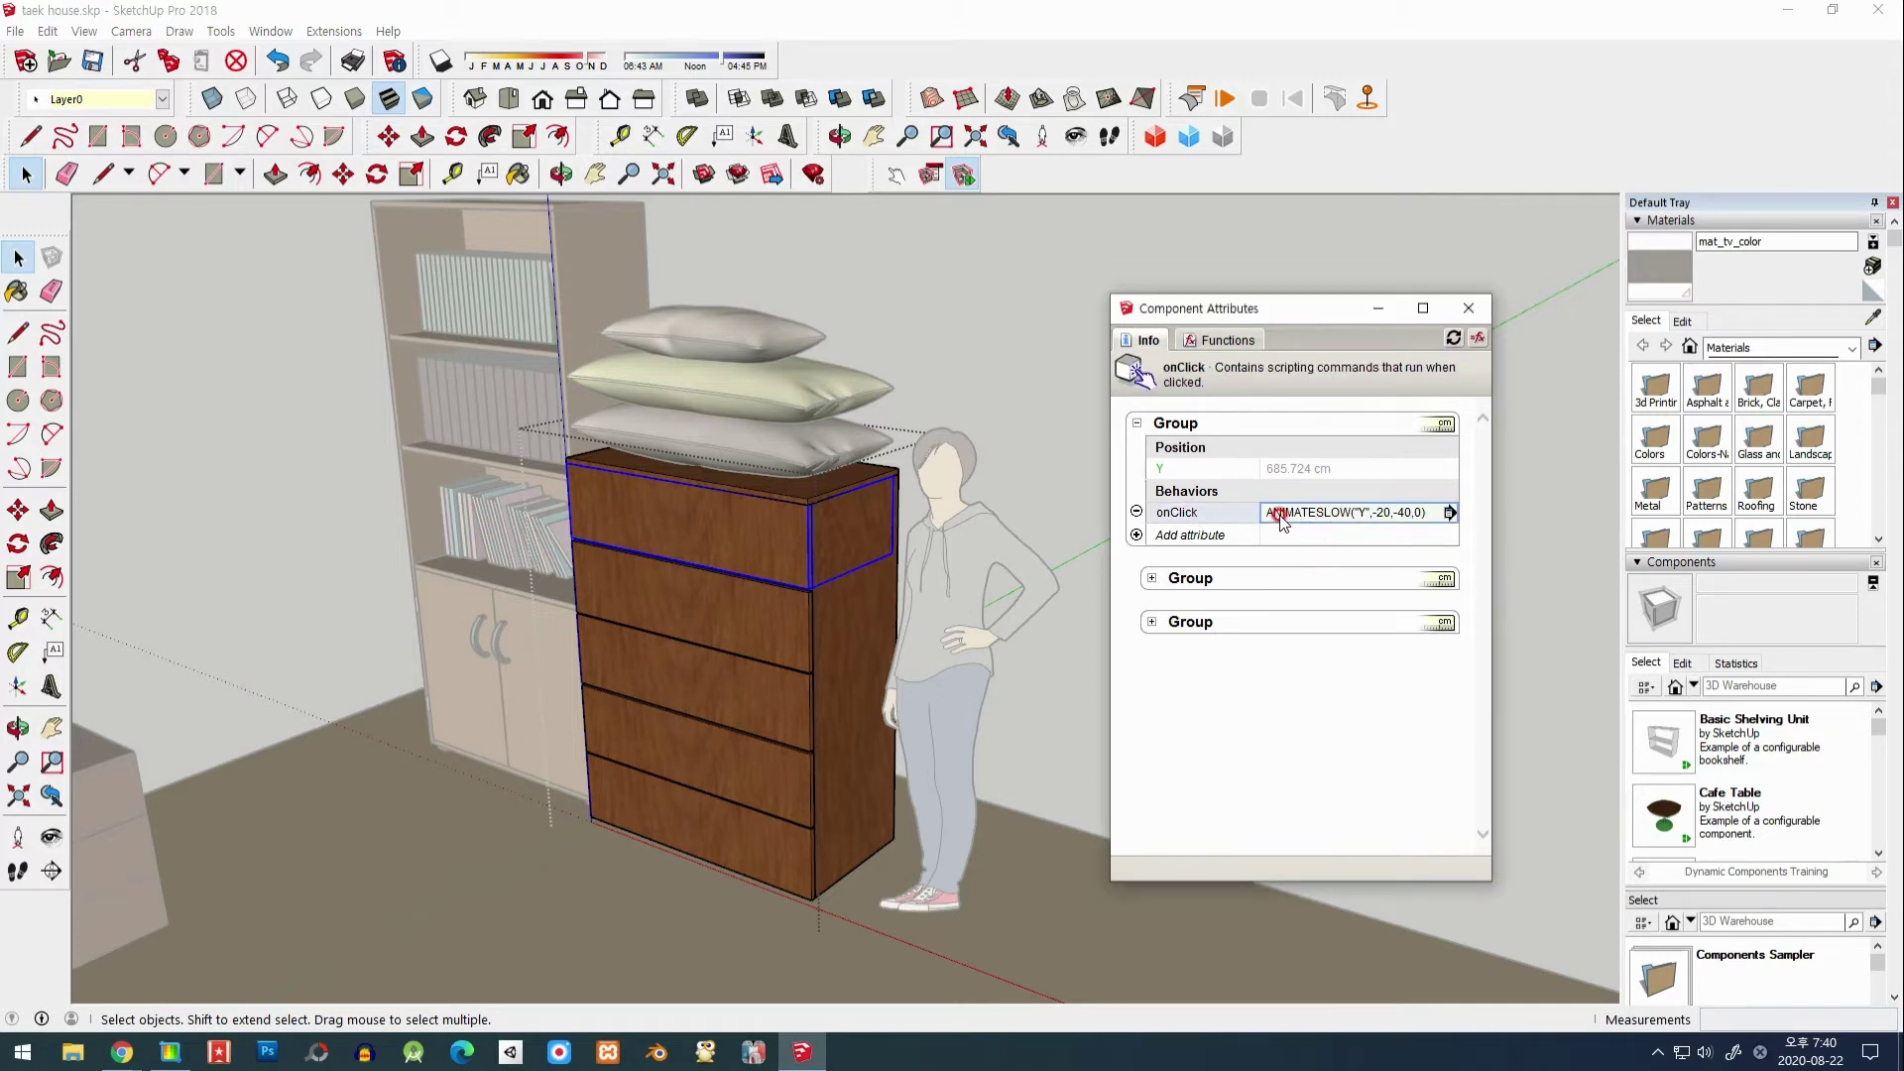
Step: Click into the Position Y and onClick values, then start adding a new attribute
{"action": "left_click", "coordinate": [1190, 471]}
{"action": "left_click", "coordinate": [1277, 470]}
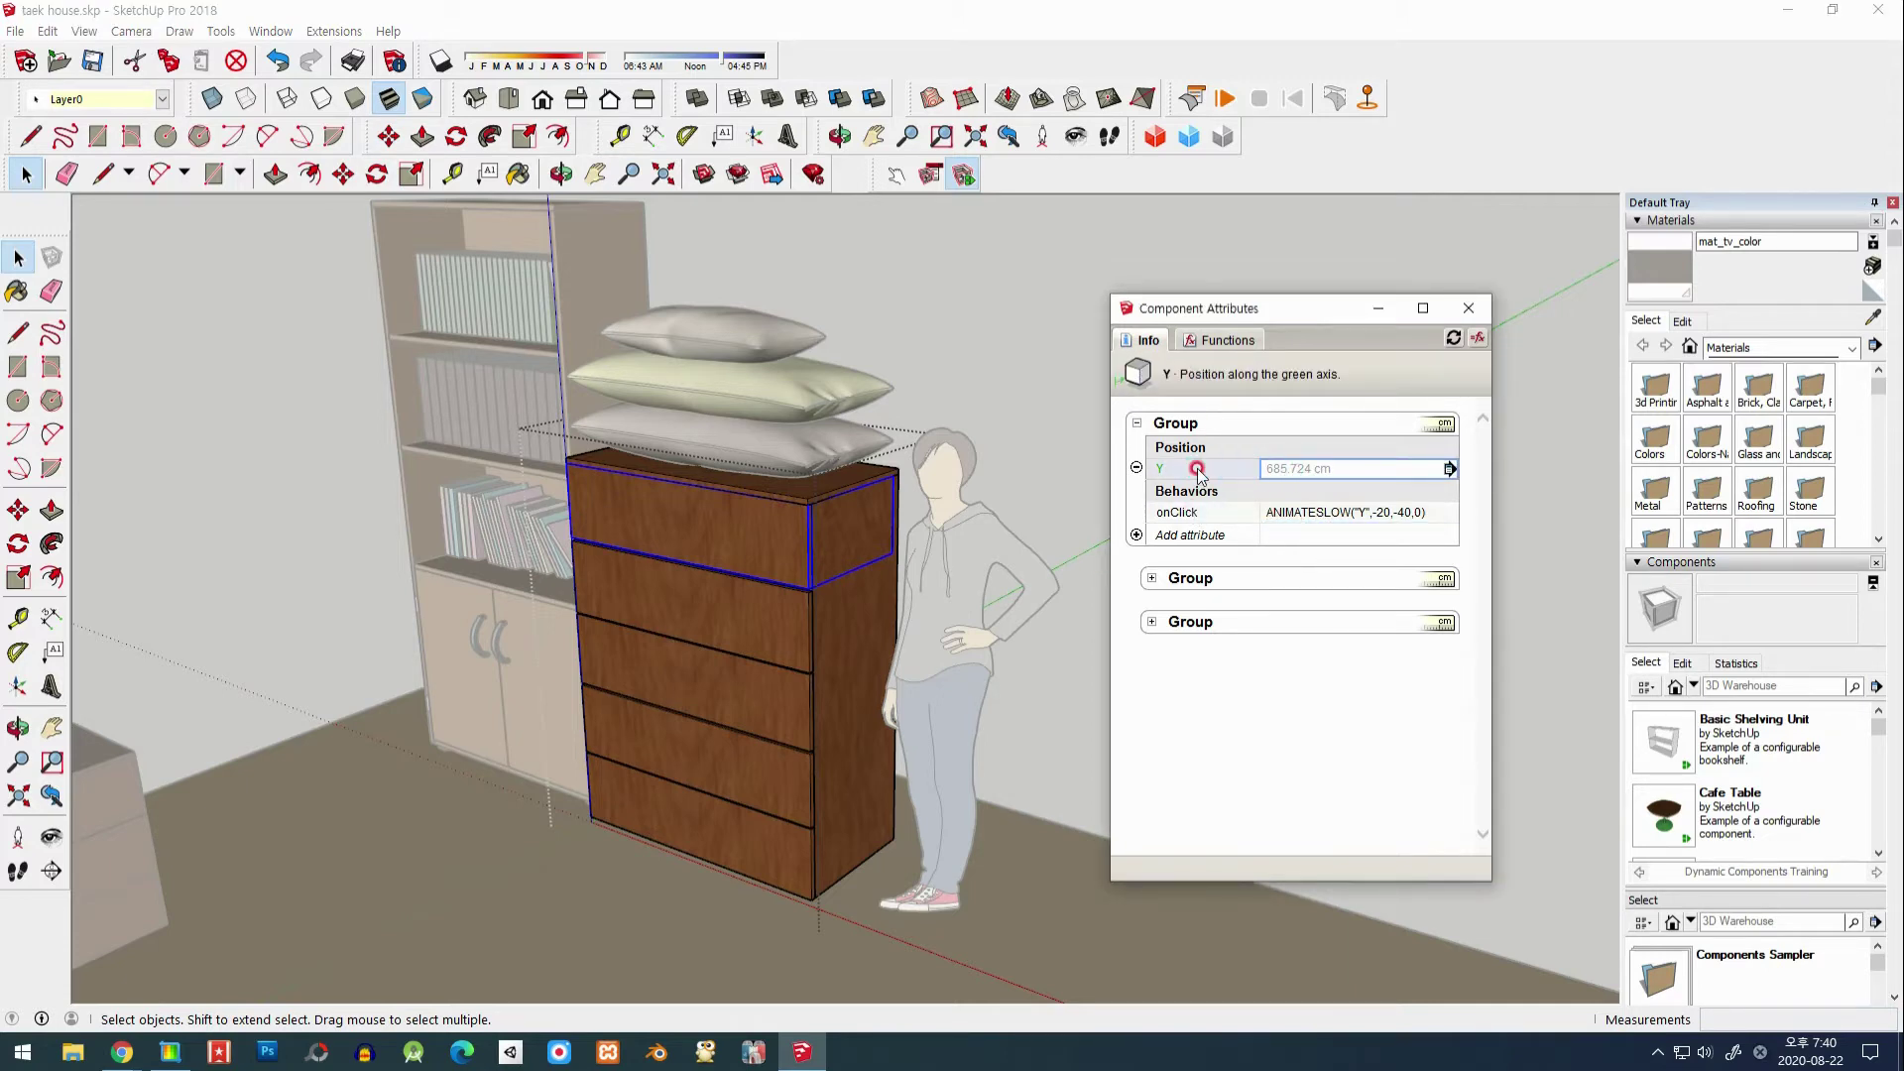
{"action": "left_click", "coordinate": [1292, 468]}
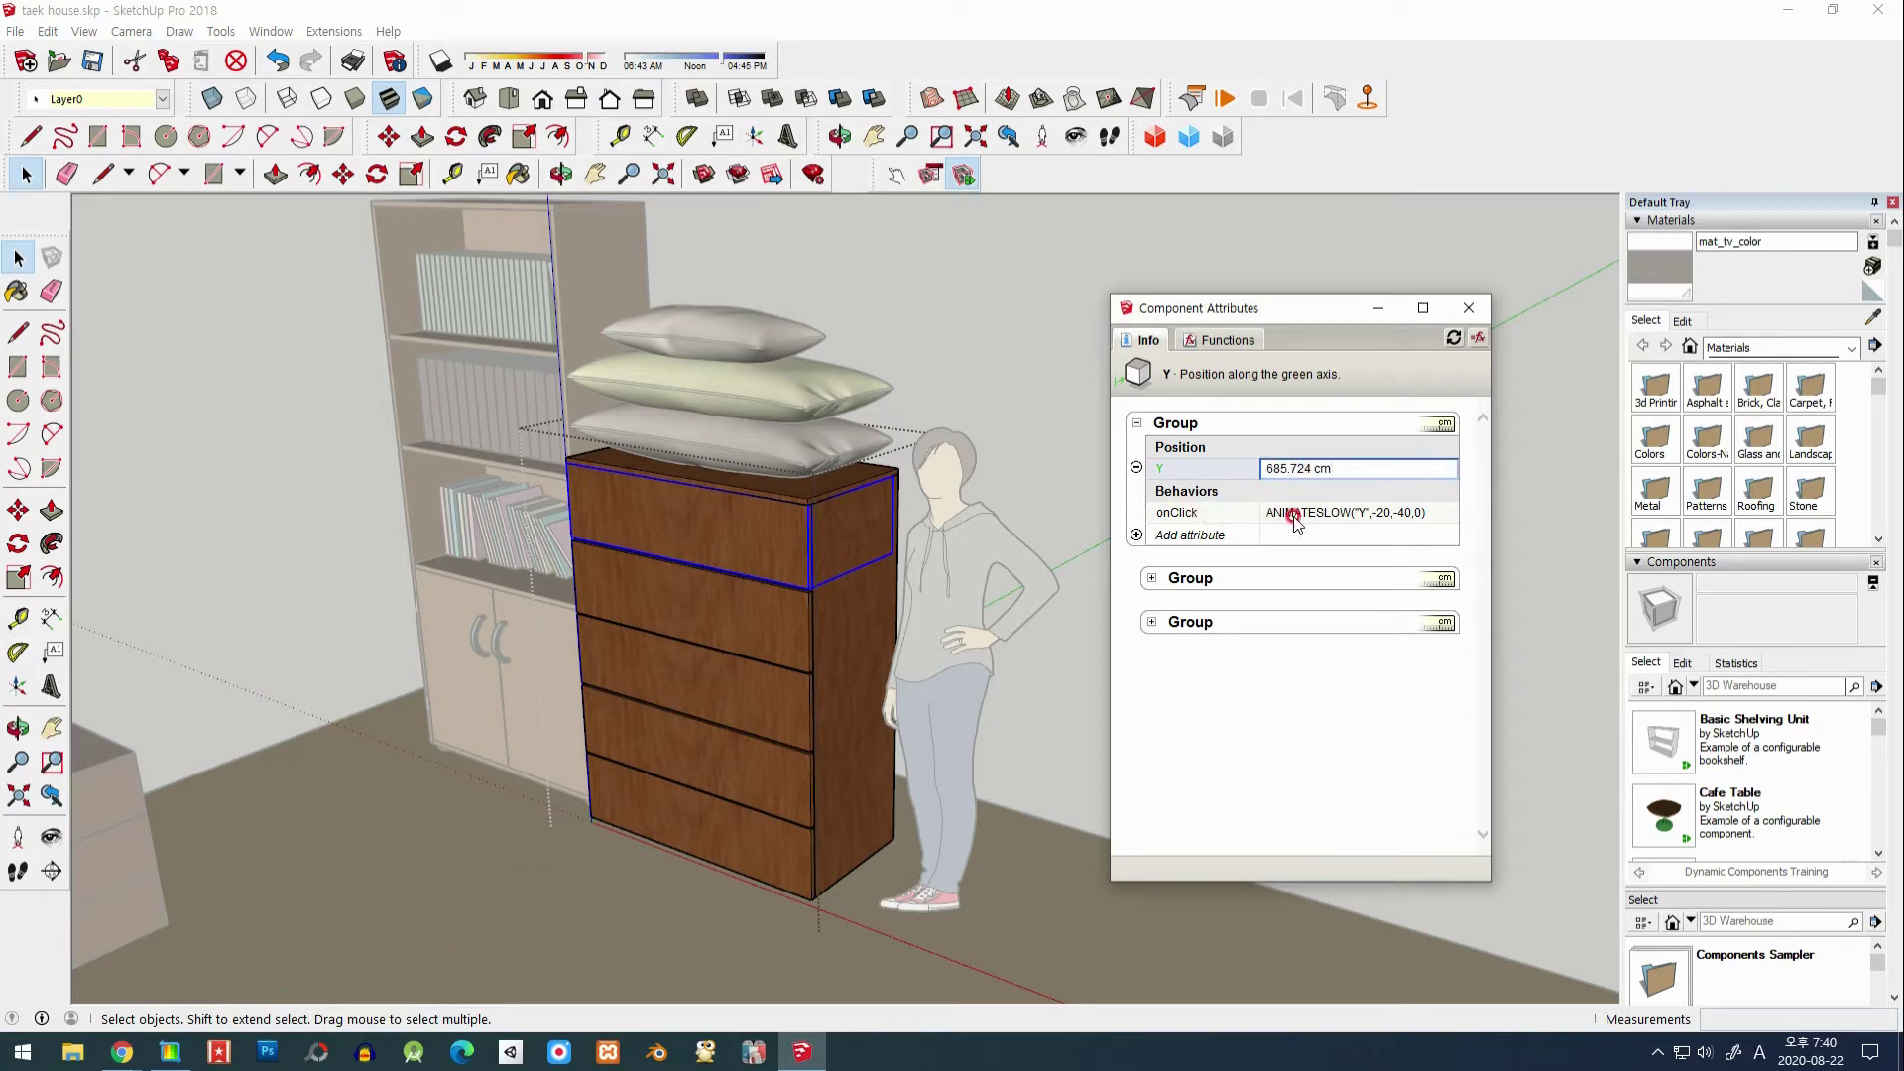
{"action": "left_click", "coordinate": [1293, 514]}
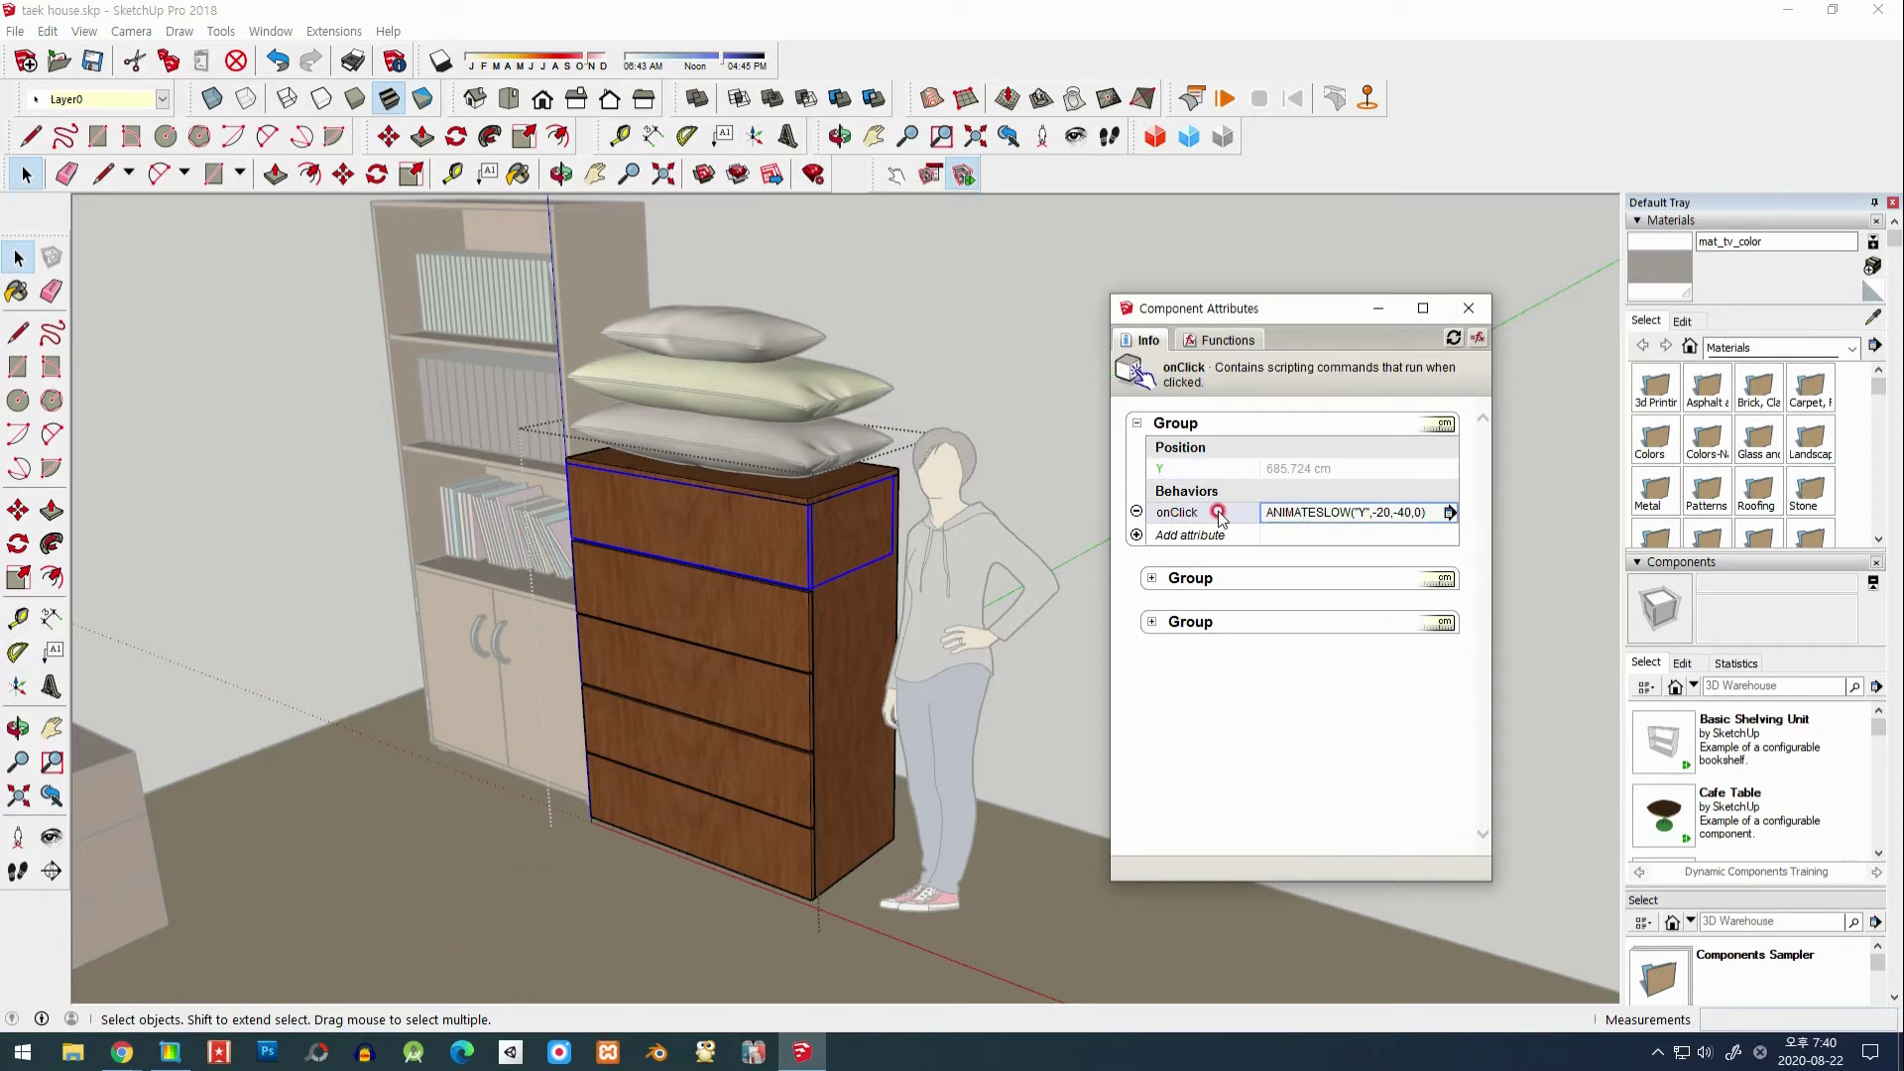
{"action": "left_click", "coordinate": [1133, 536]}
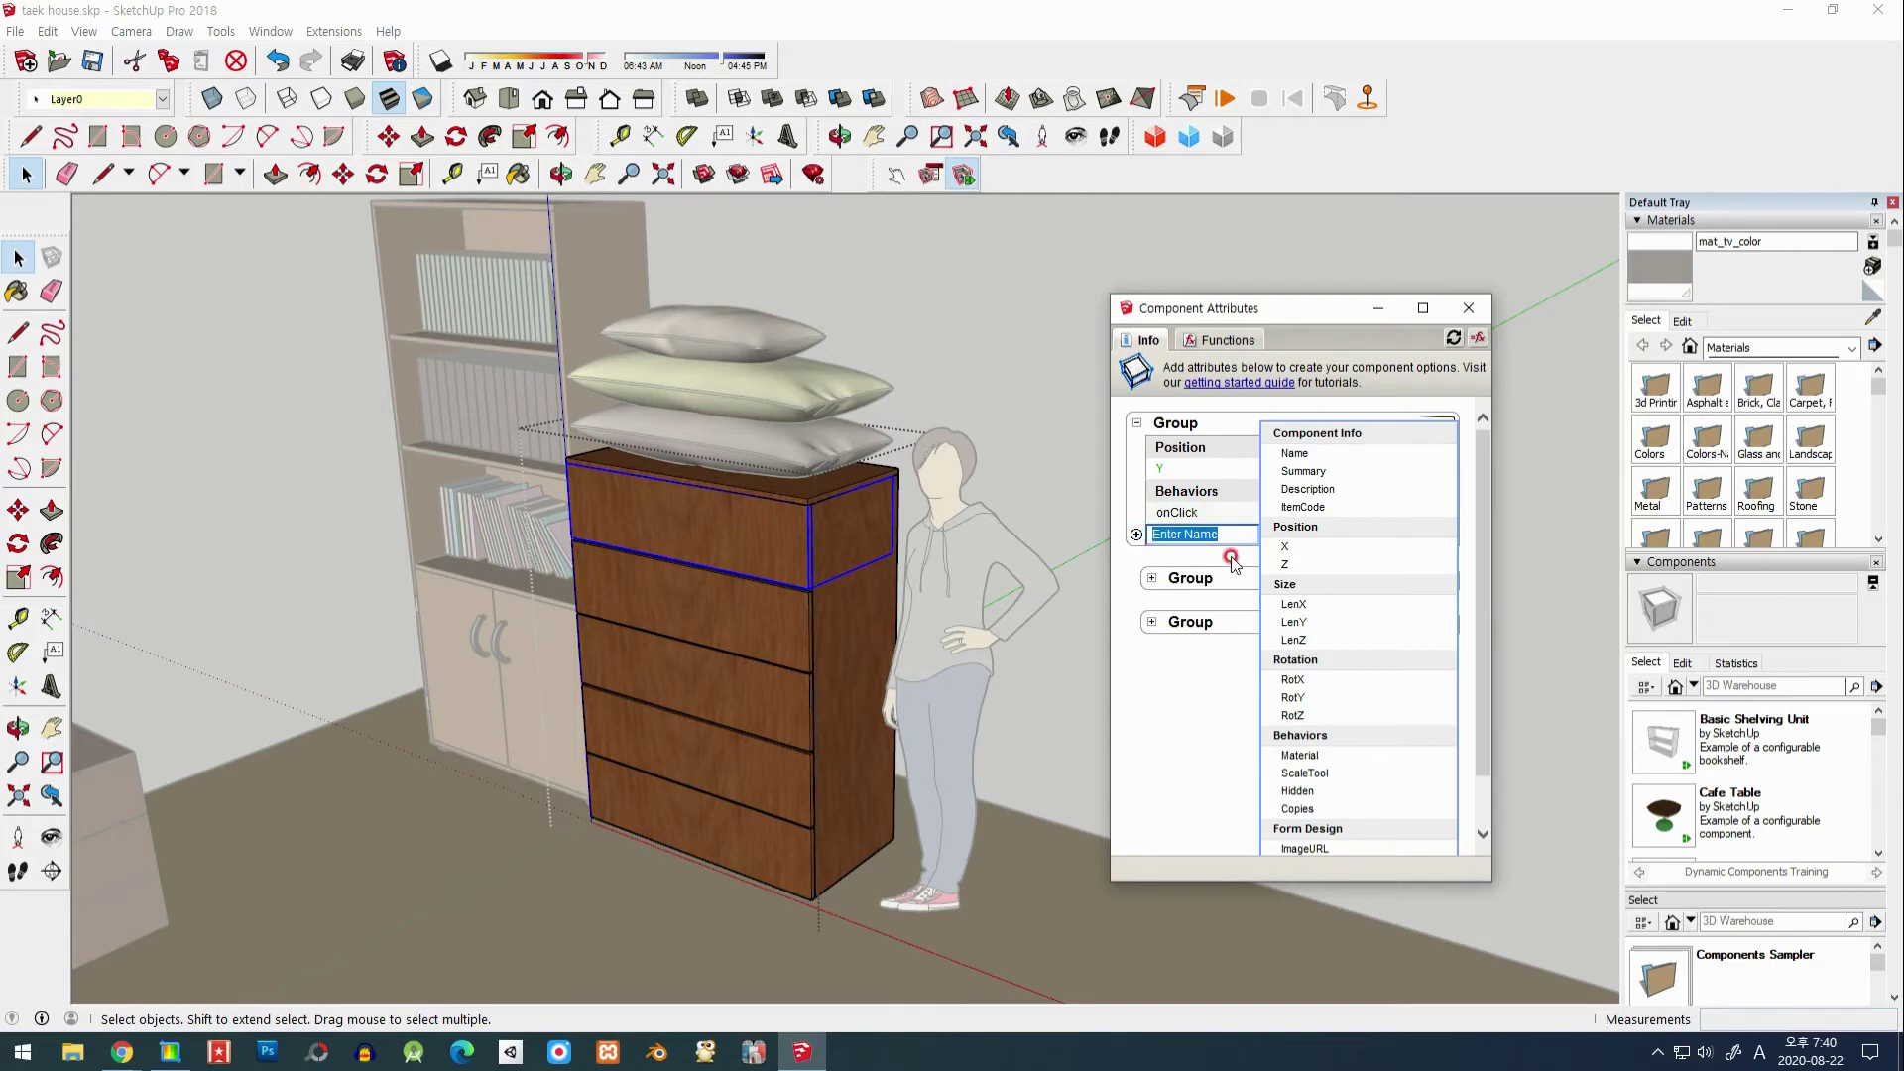
Step: Browse and reopen the attribute-name list, then close it, keeping only Position Y and onClick
{"action": "scroll", "coordinate": [1310, 639], "scroll_direction": "down", "scroll_amount": 1}
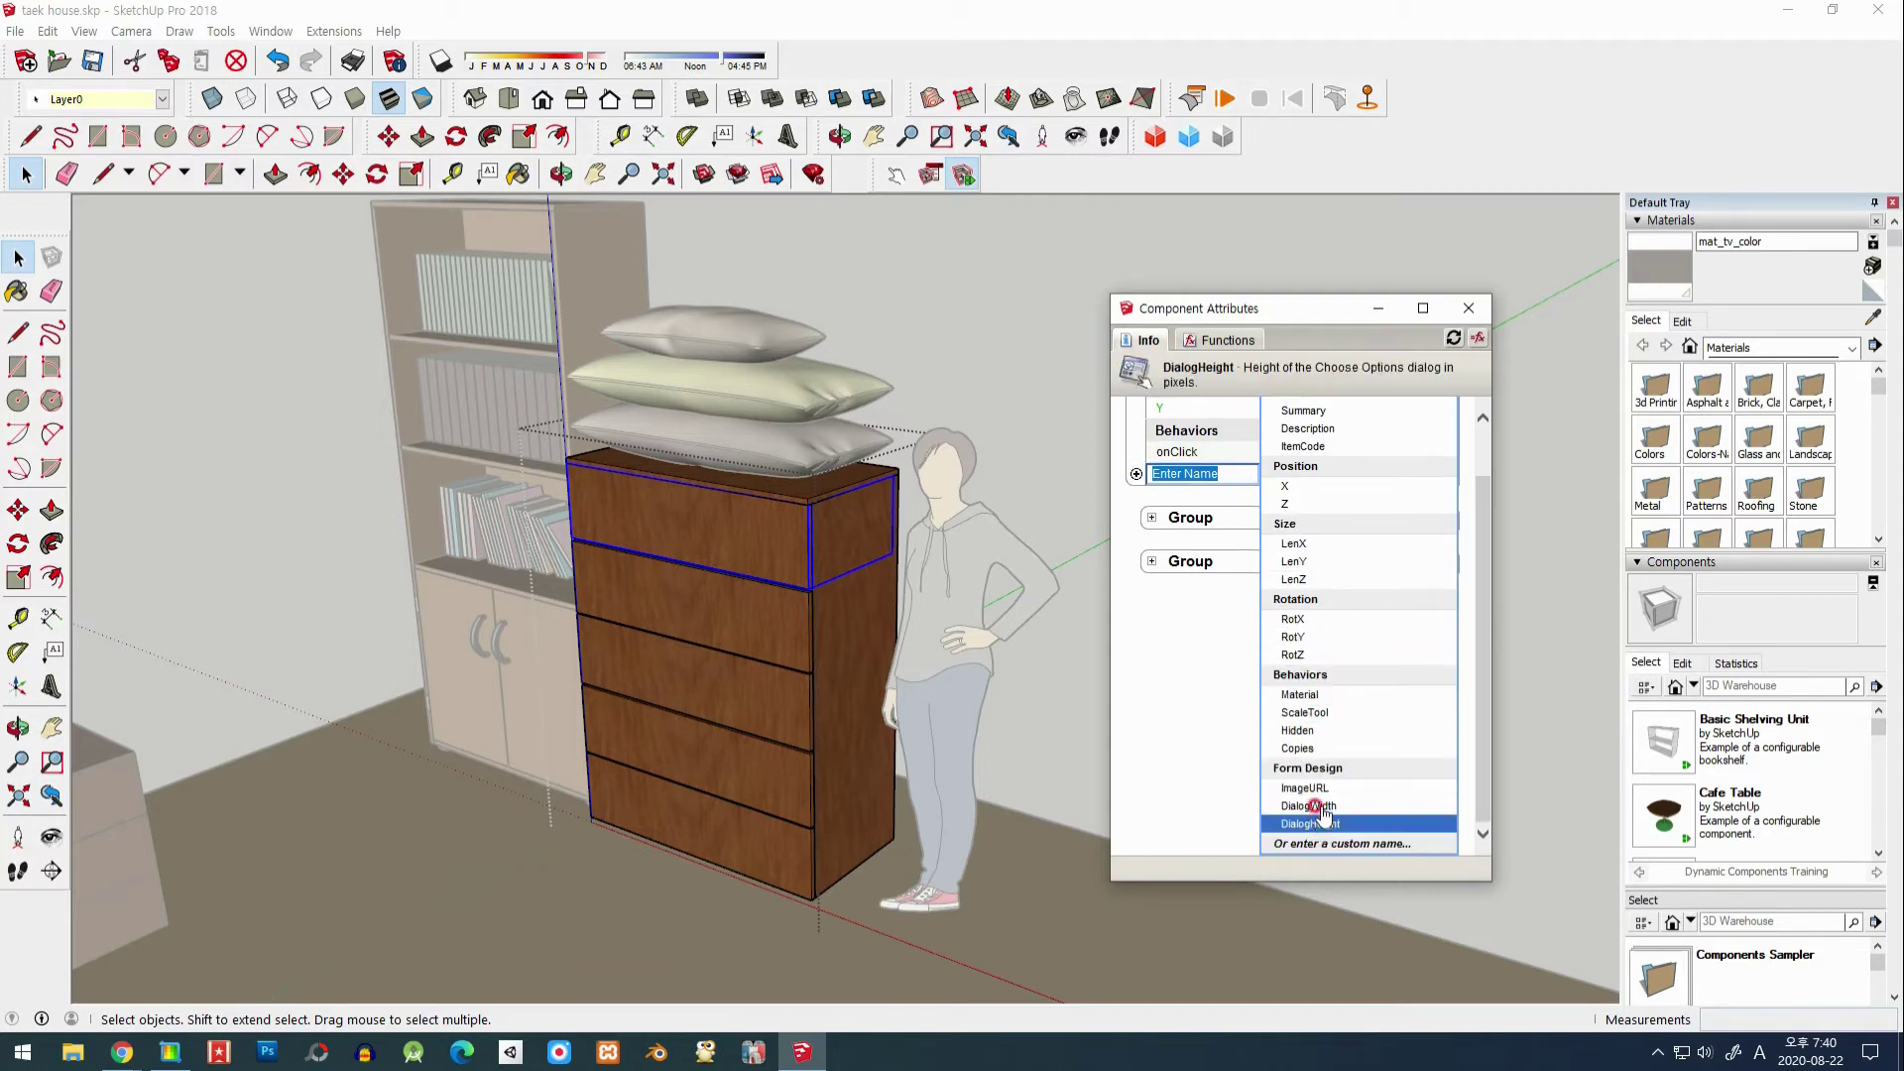
{"action": "scroll", "coordinate": [1331, 682], "scroll_direction": "up", "scroll_amount": 1}
{"action": "scroll", "coordinate": [1354, 759], "scroll_direction": "down", "scroll_amount": 1}
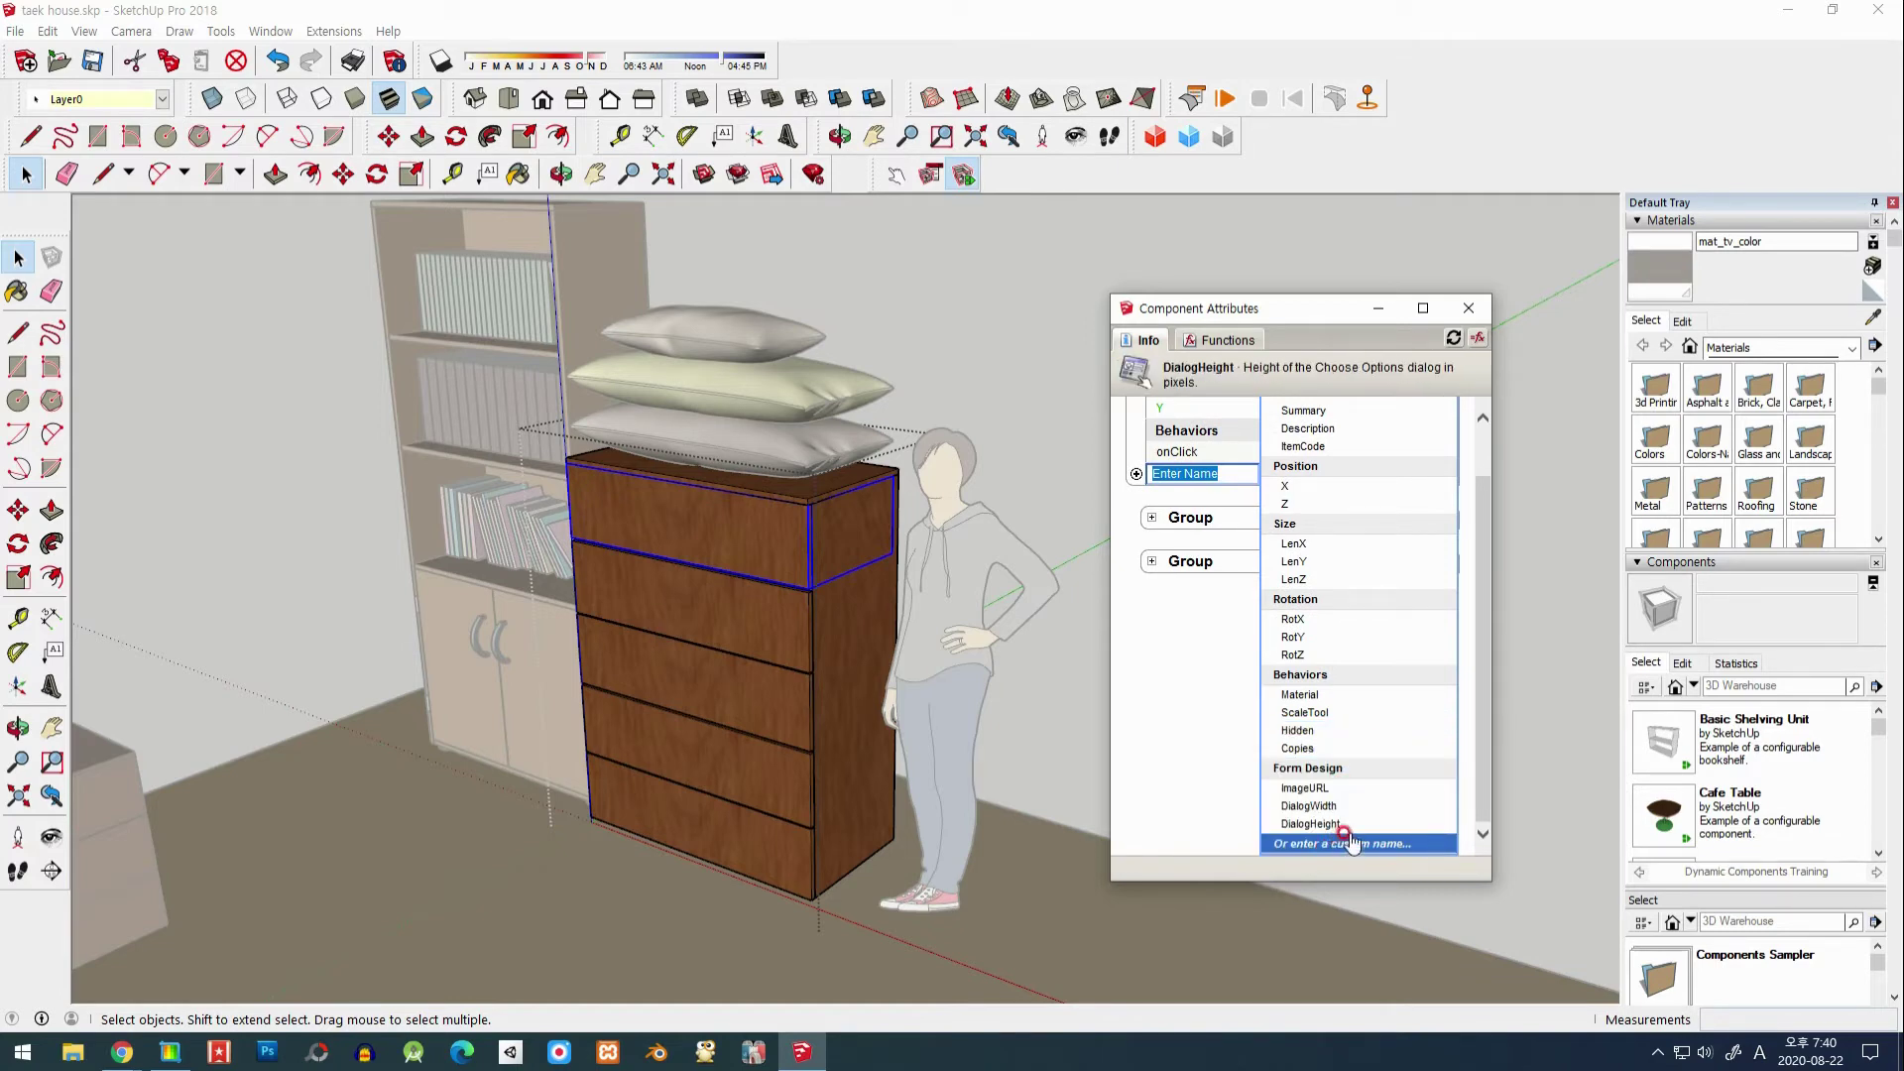
{"action": "scroll", "coordinate": [1369, 764], "scroll_direction": "up", "scroll_amount": 1}
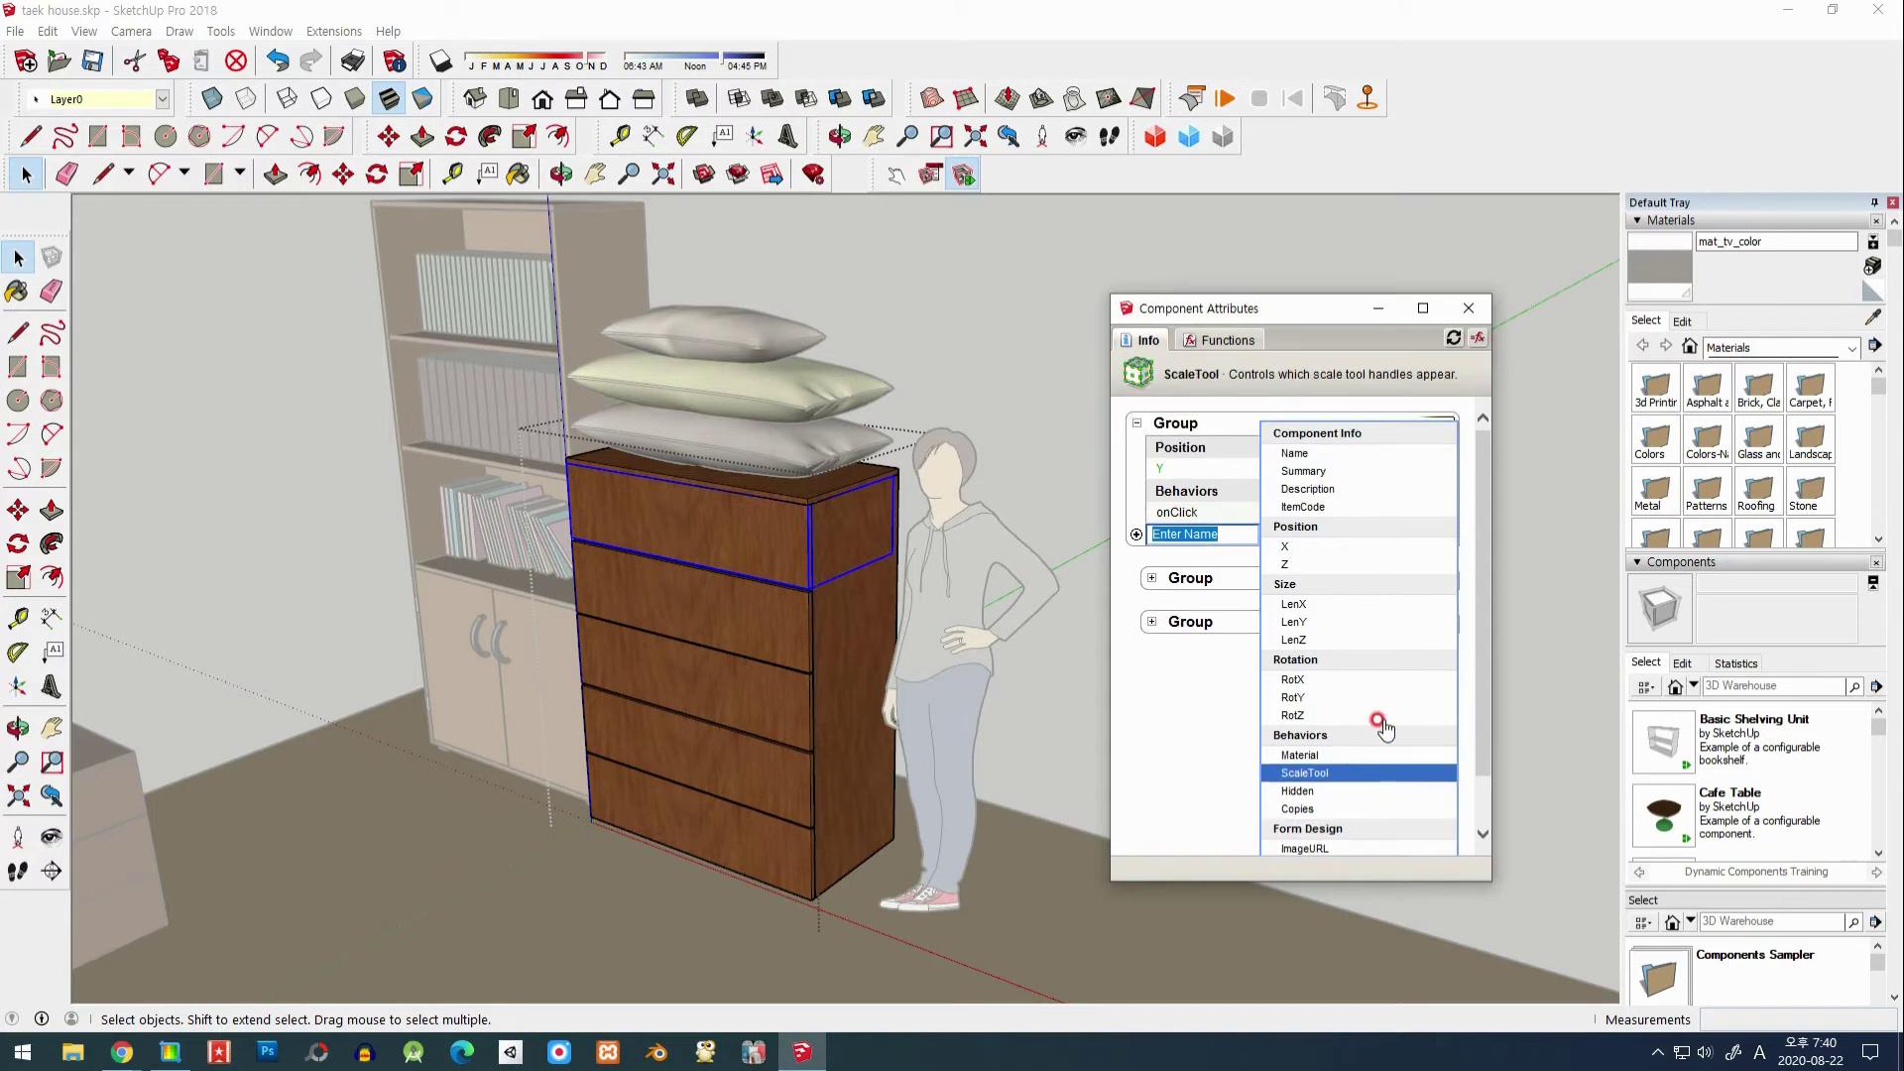
{"action": "left_click", "coordinate": [1135, 534]}
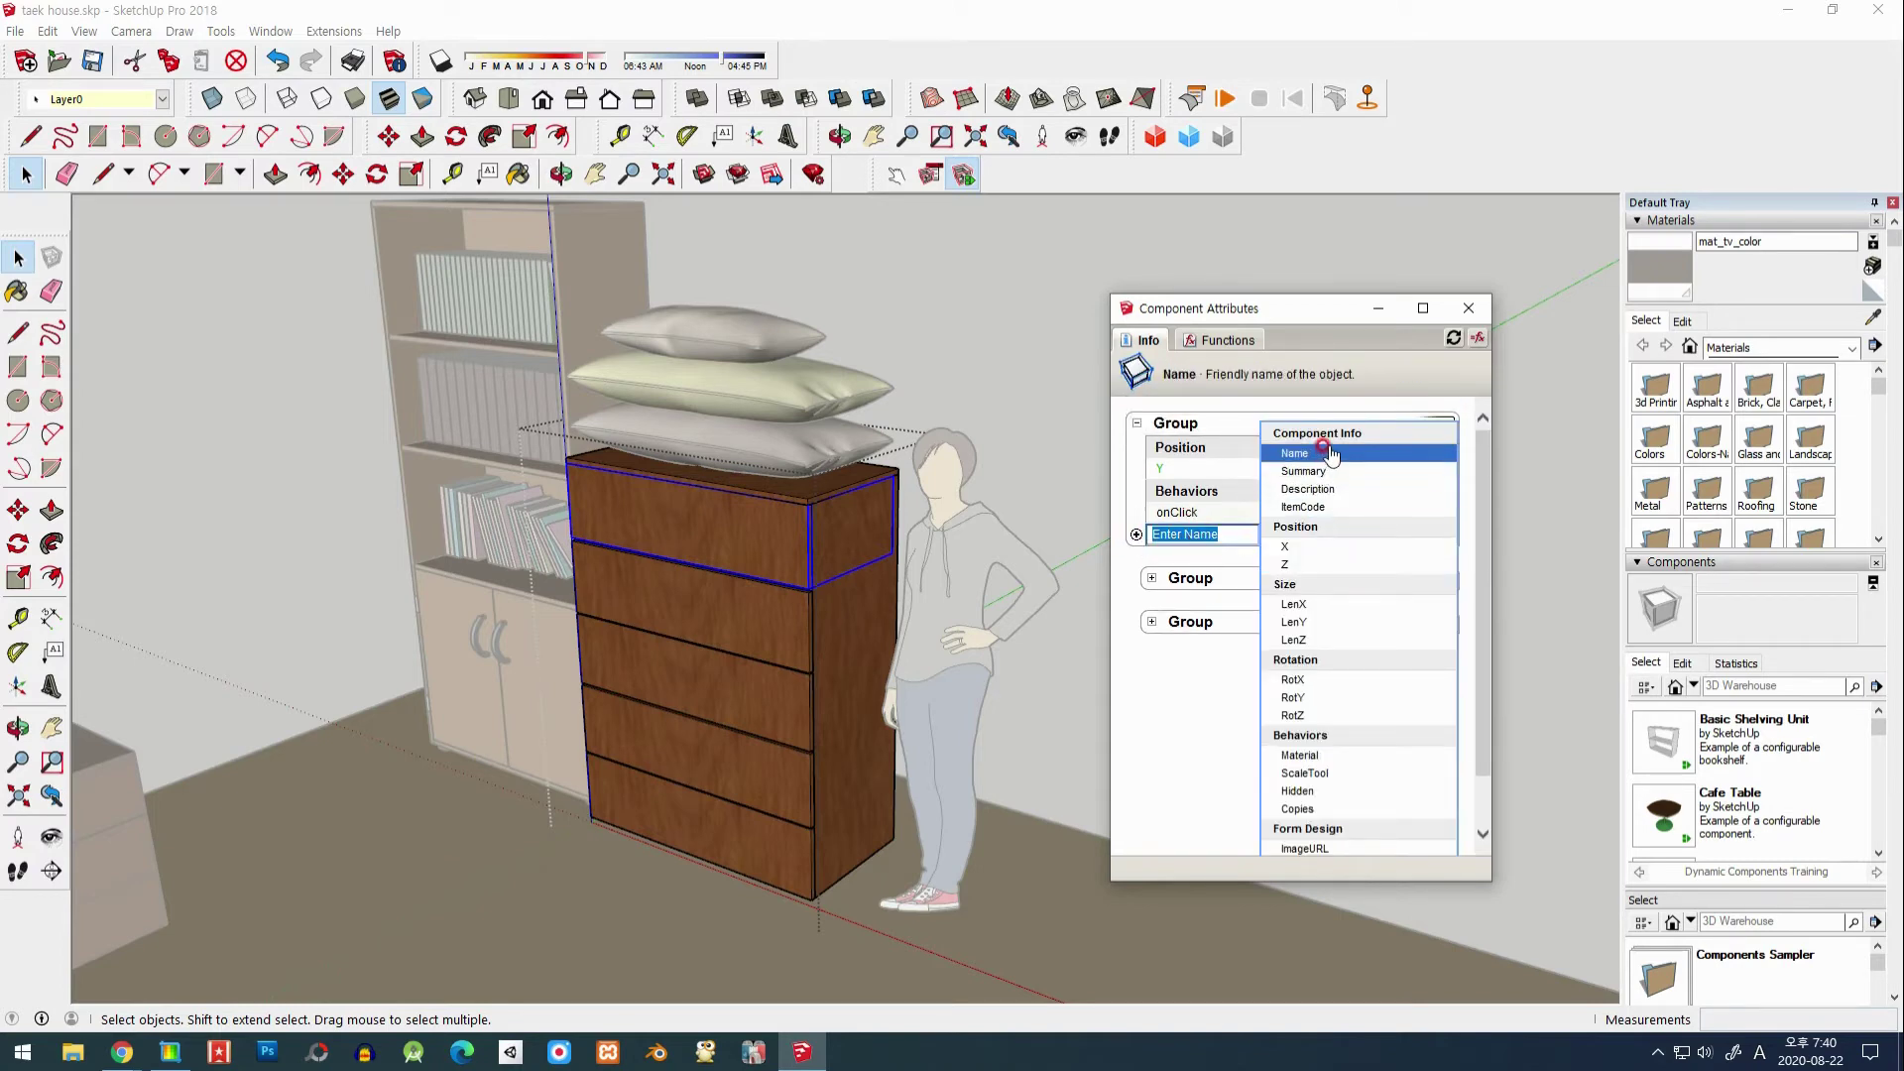
{"action": "scroll", "coordinate": [1337, 655], "scroll_direction": "down", "scroll_amount": 1}
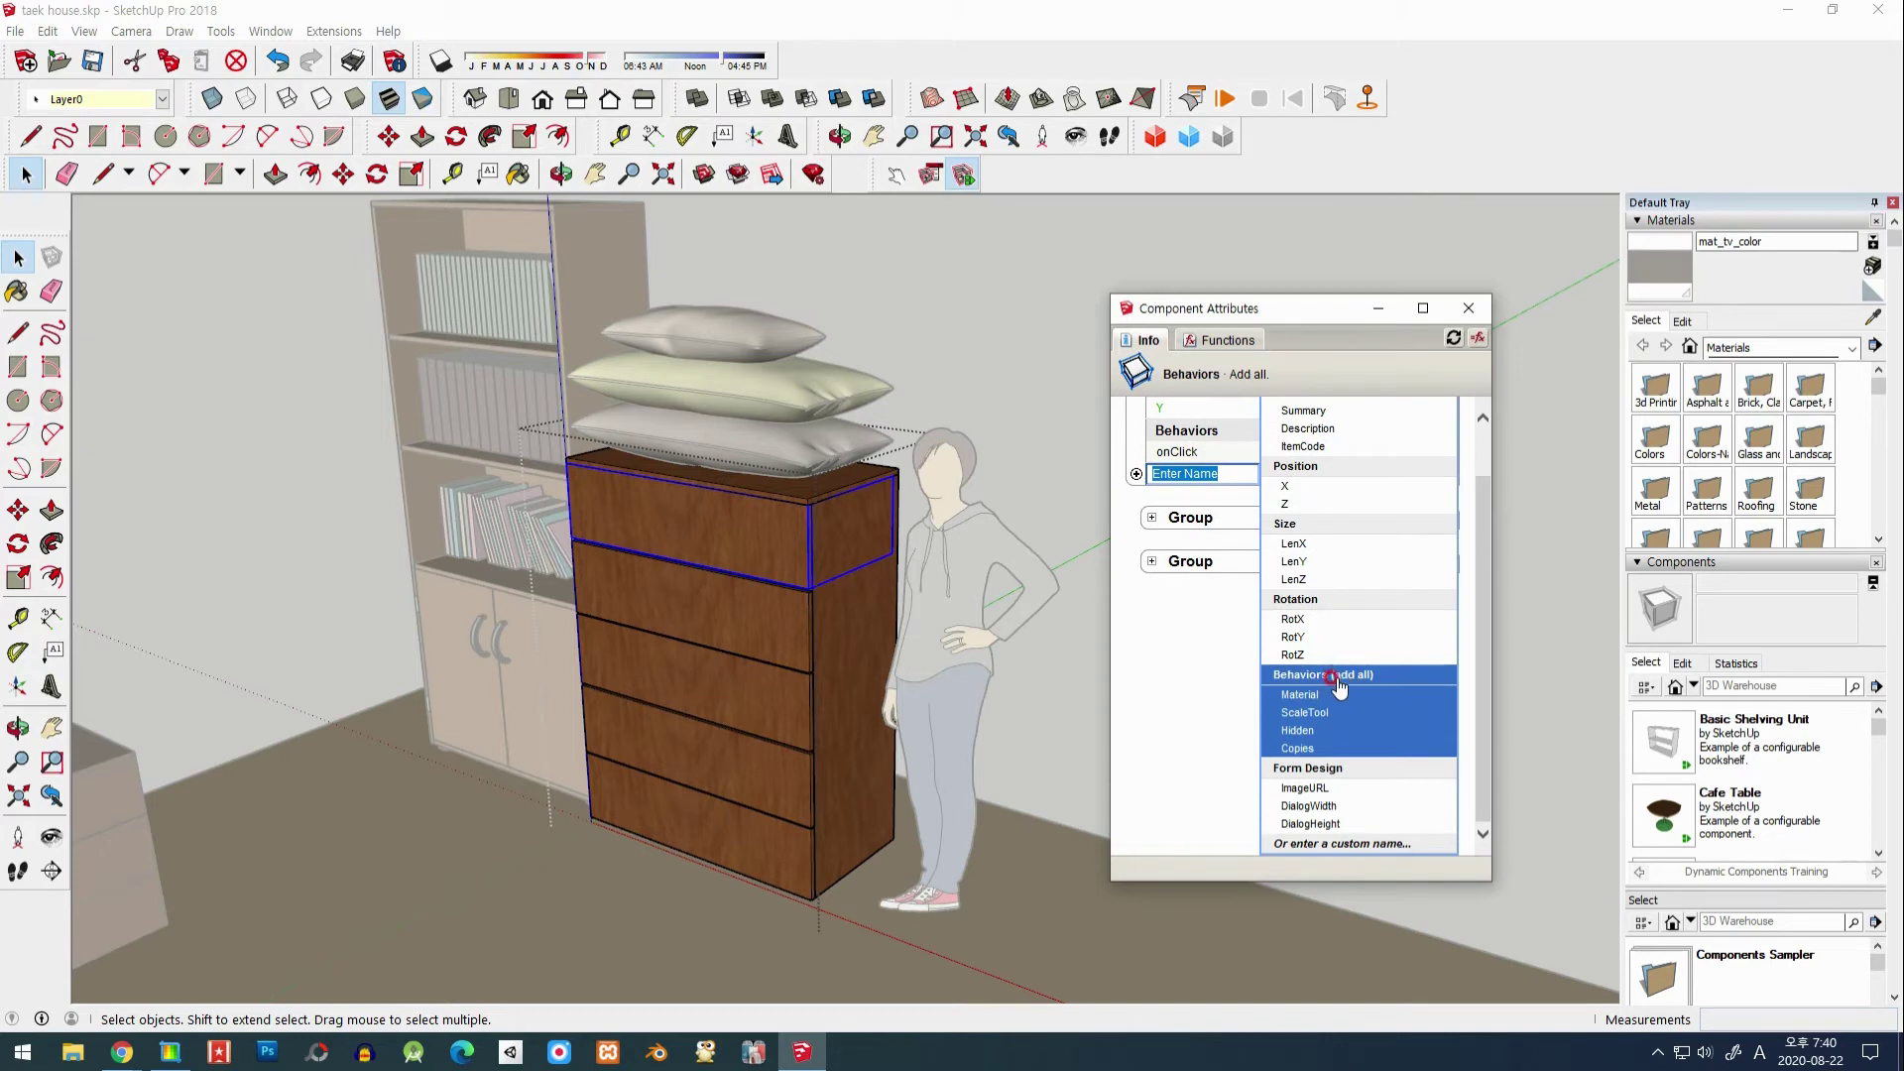
{"action": "left_click", "coordinate": [1180, 734]}
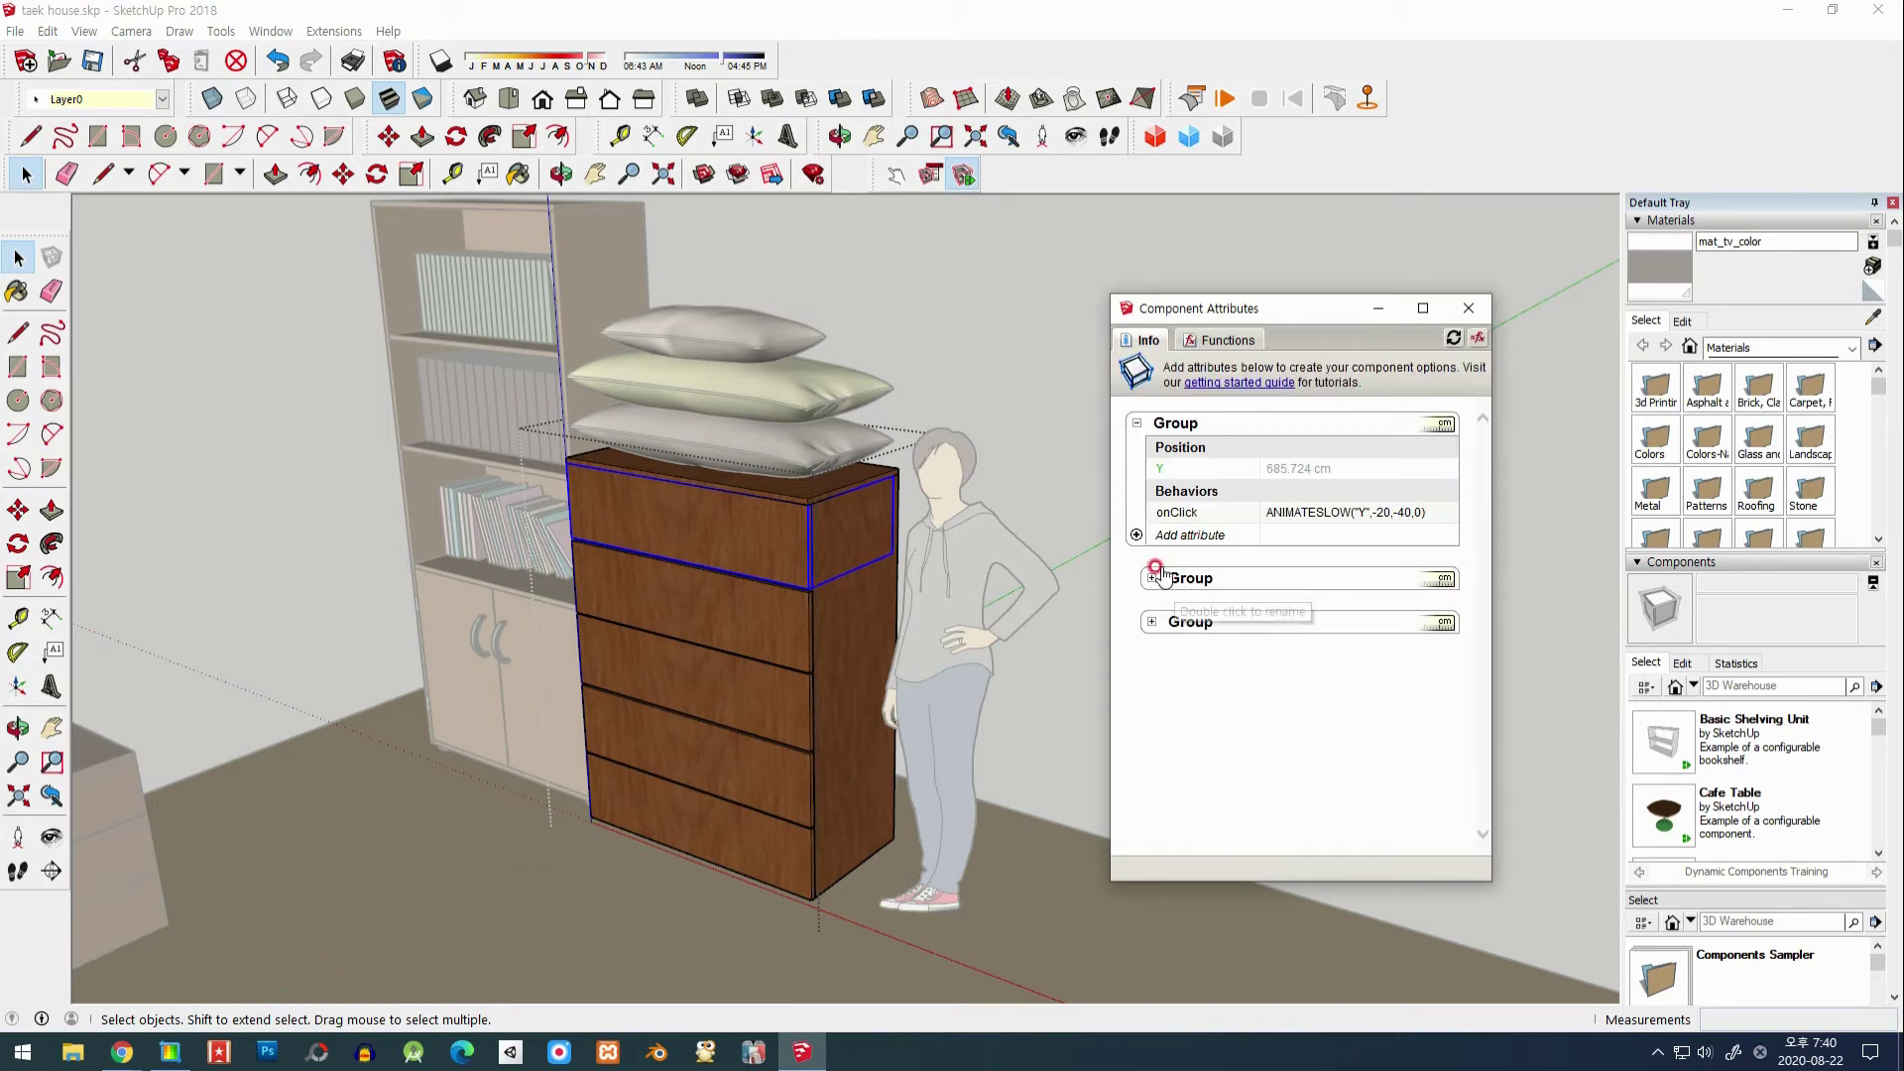
{"action": "left_click", "coordinate": [1147, 549]}
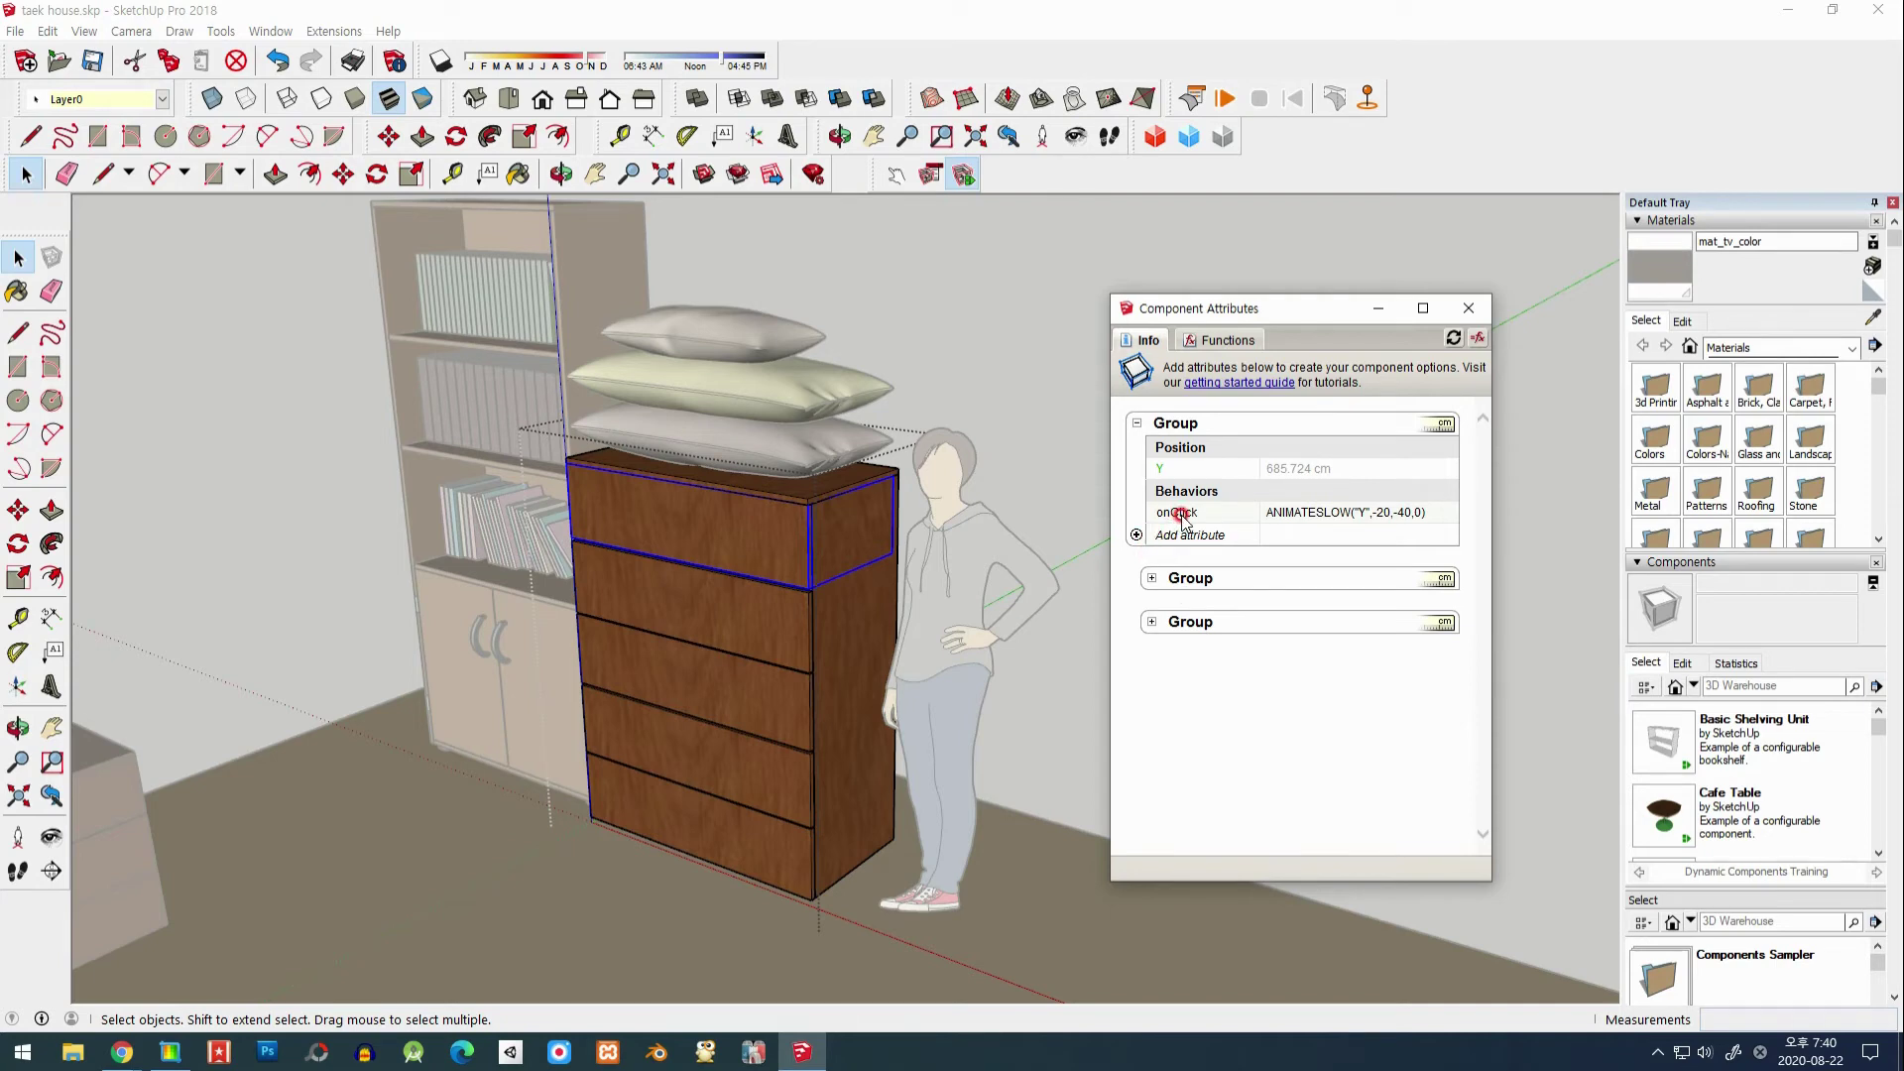
Step: Delete the top drawer's onClick attribute and add a new empty onClick entry for editing
{"action": "left_click", "coordinate": [1181, 515]}
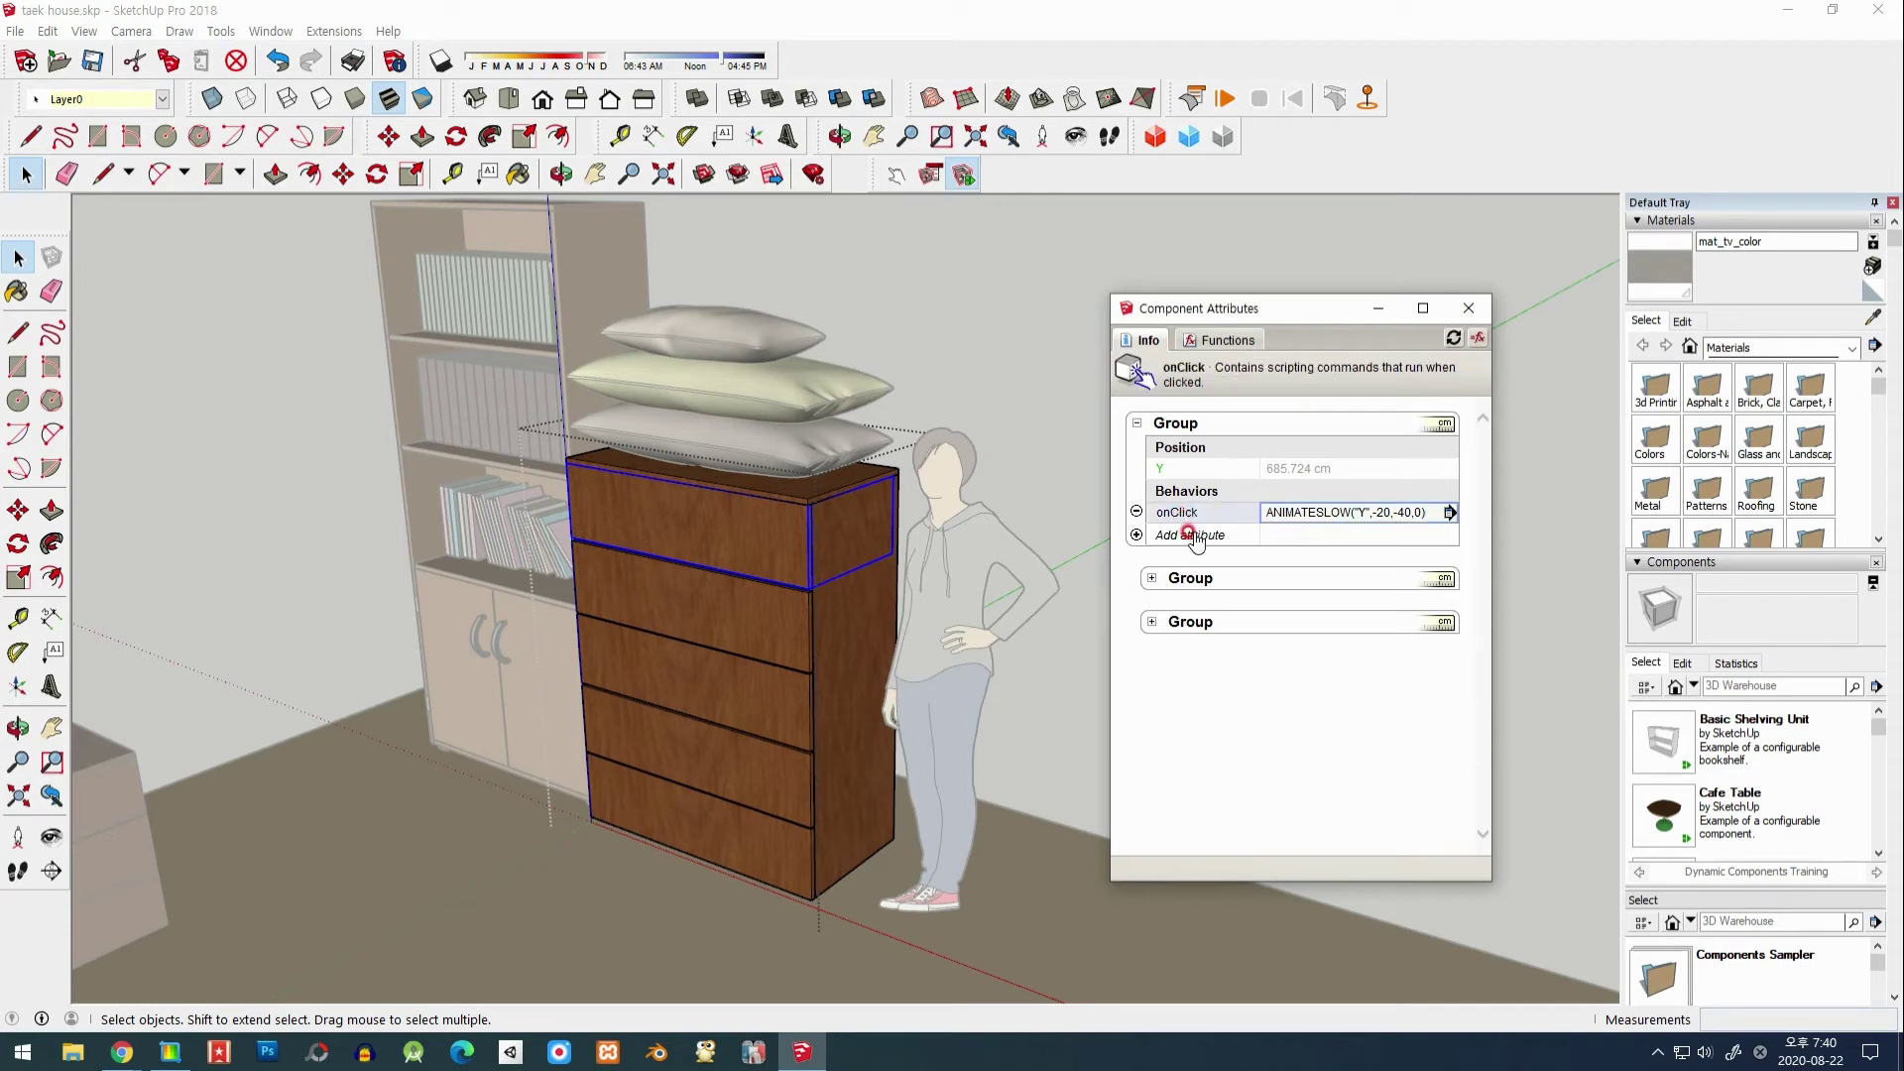
{"action": "left_click", "coordinate": [1136, 513]}
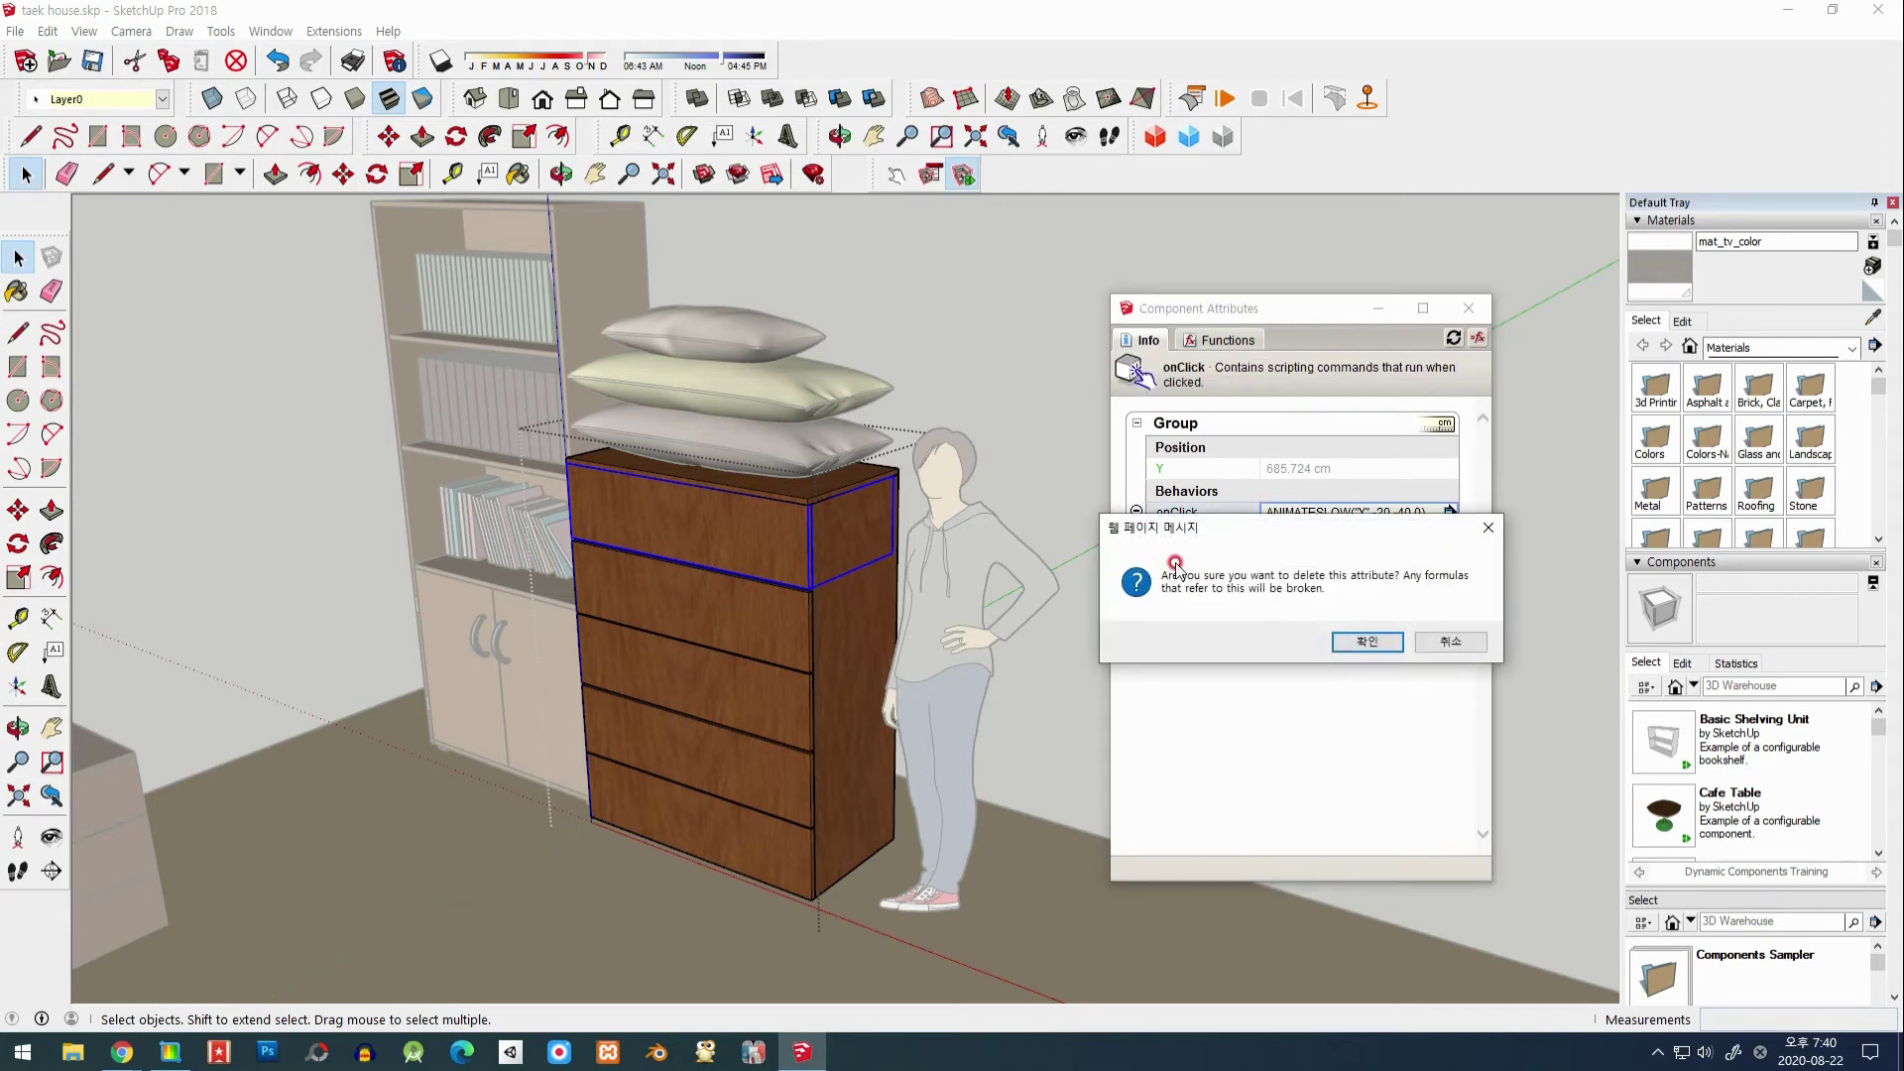
{"action": "left_click", "coordinate": [1351, 647]}
{"action": "left_click", "coordinate": [1136, 493]}
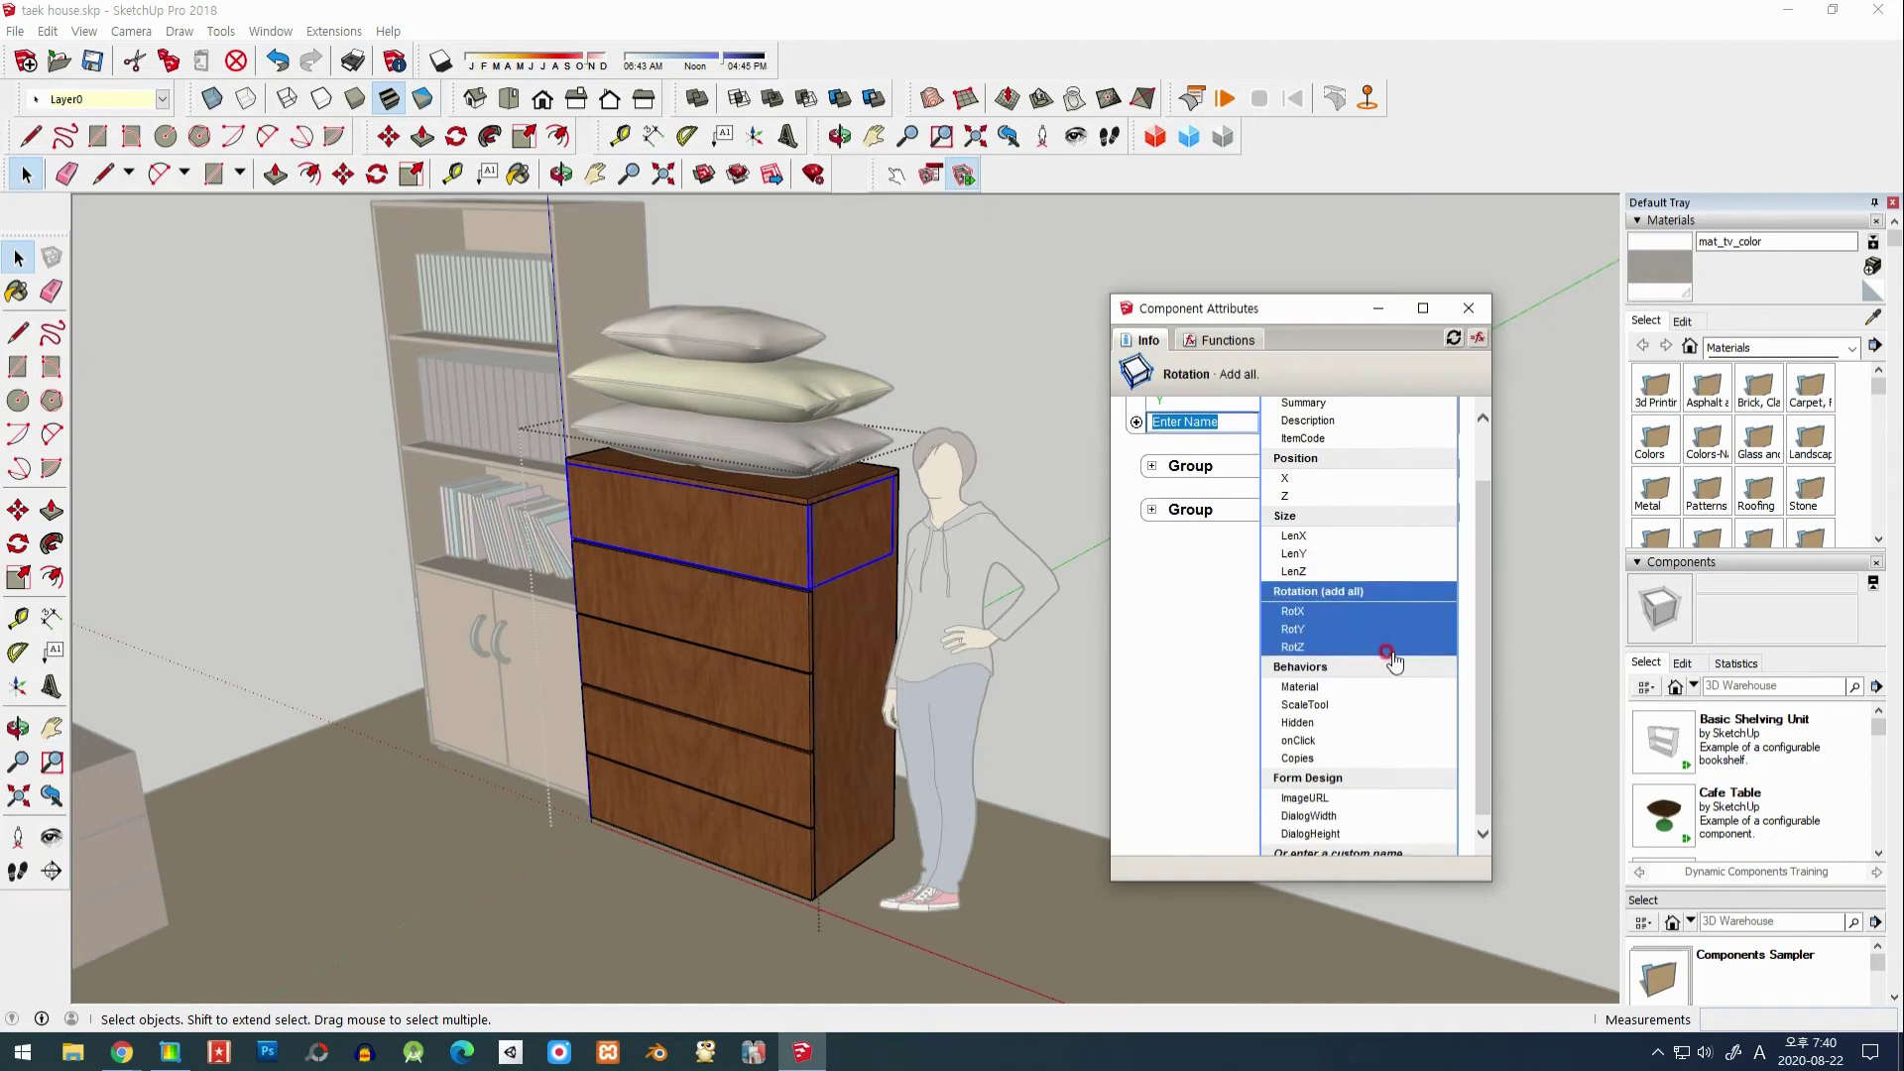
{"action": "scroll", "coordinate": [1389, 651], "scroll_direction": "down", "scroll_amount": 1}
{"action": "left_click", "coordinate": [1364, 754]}
{"action": "left_click", "coordinate": [1319, 731]}
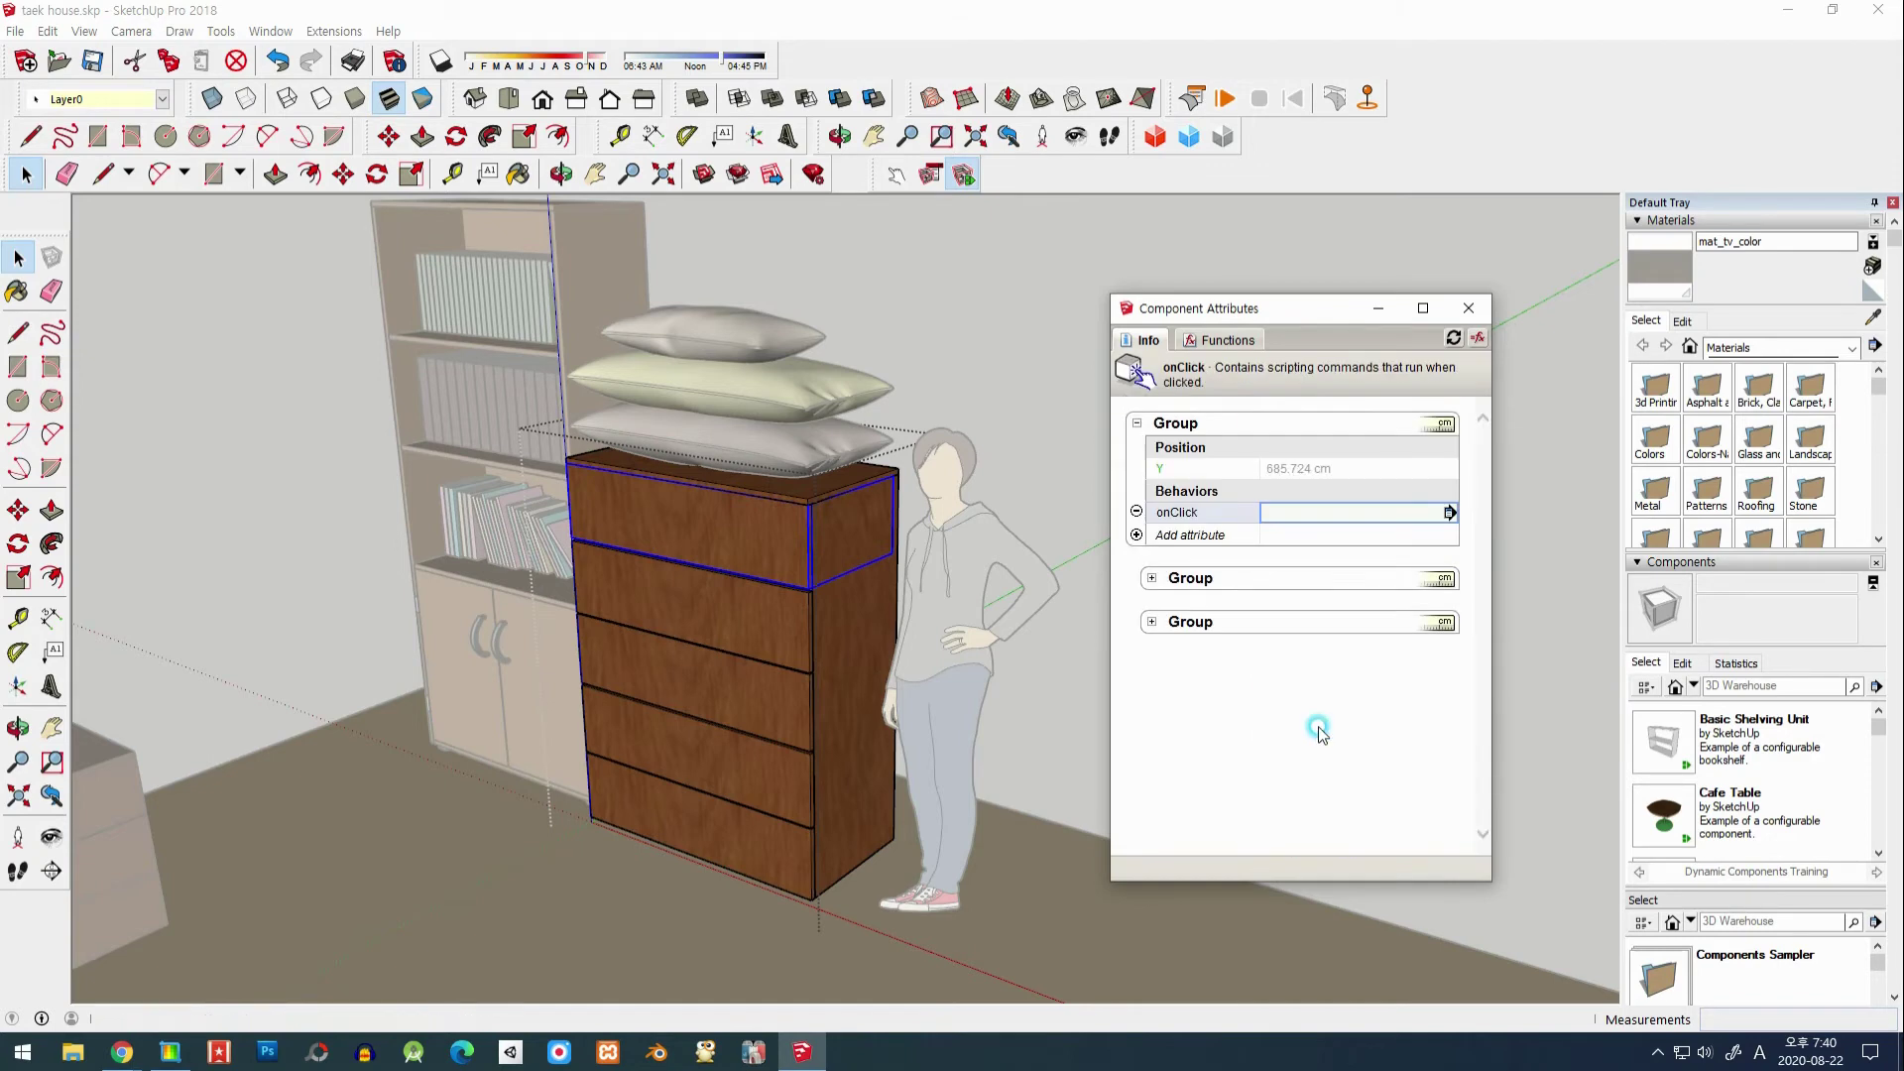
{"action": "left_click", "coordinate": [1302, 512]}
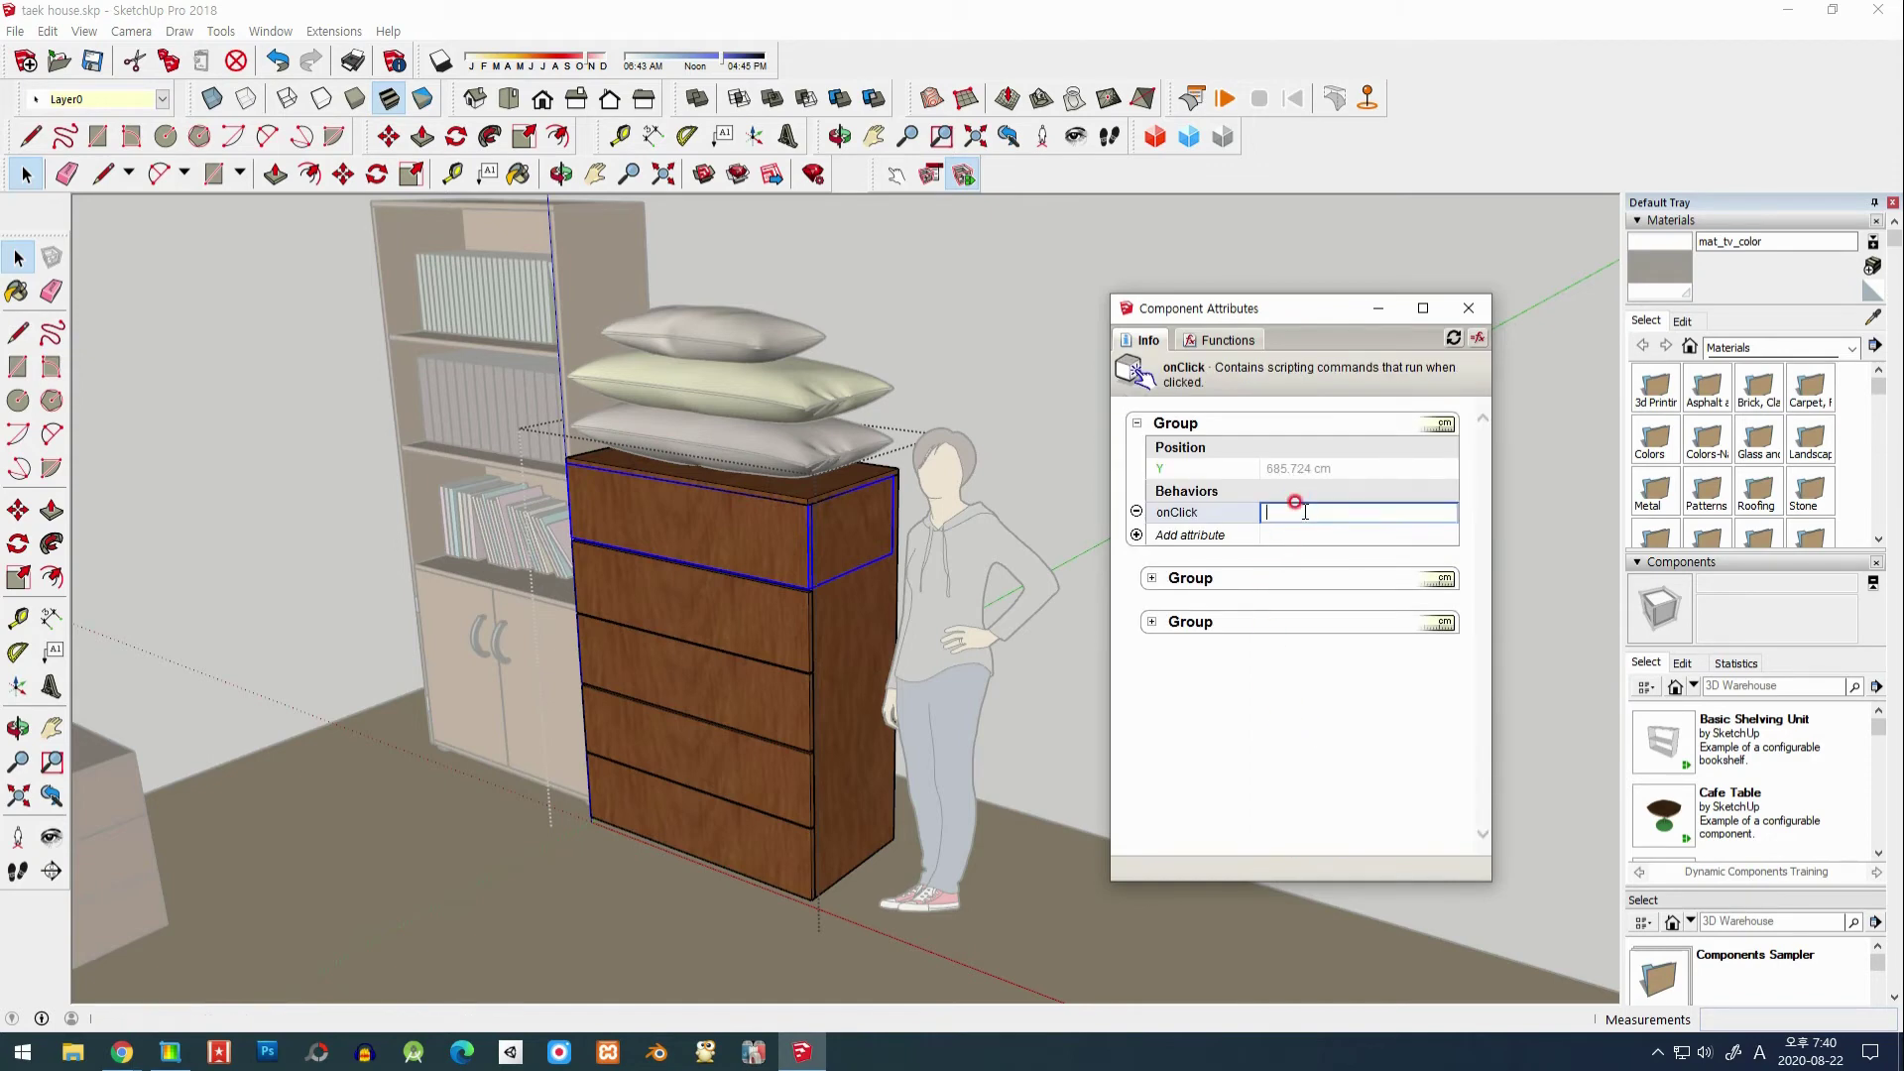
Step: Insert the ANIMATESLOW function from the Functions list into the onClick formula
{"action": "left_click", "coordinate": [1217, 341]}
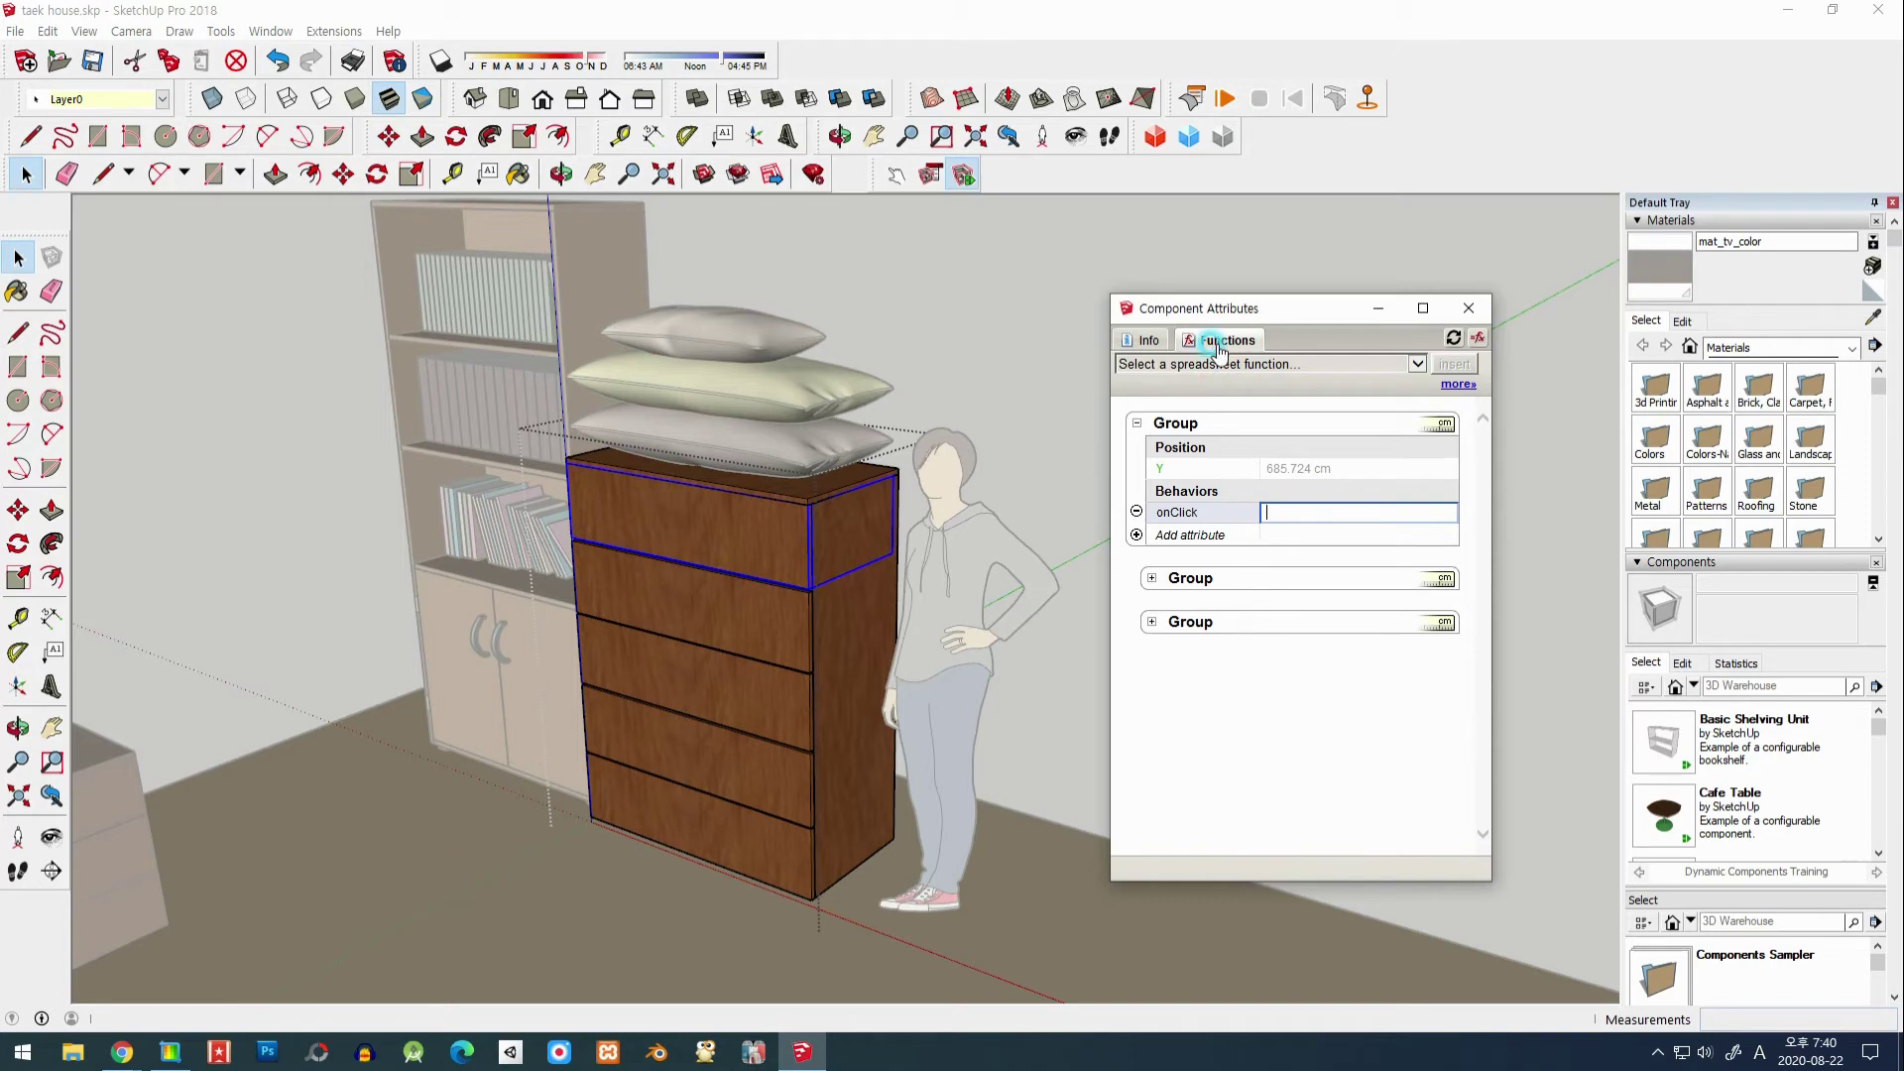
{"action": "left_click", "coordinate": [1310, 391]}
{"action": "left_click", "coordinate": [1420, 364]}
{"action": "scroll", "coordinate": [1240, 793], "scroll_direction": "down", "scroll_amount": 5}
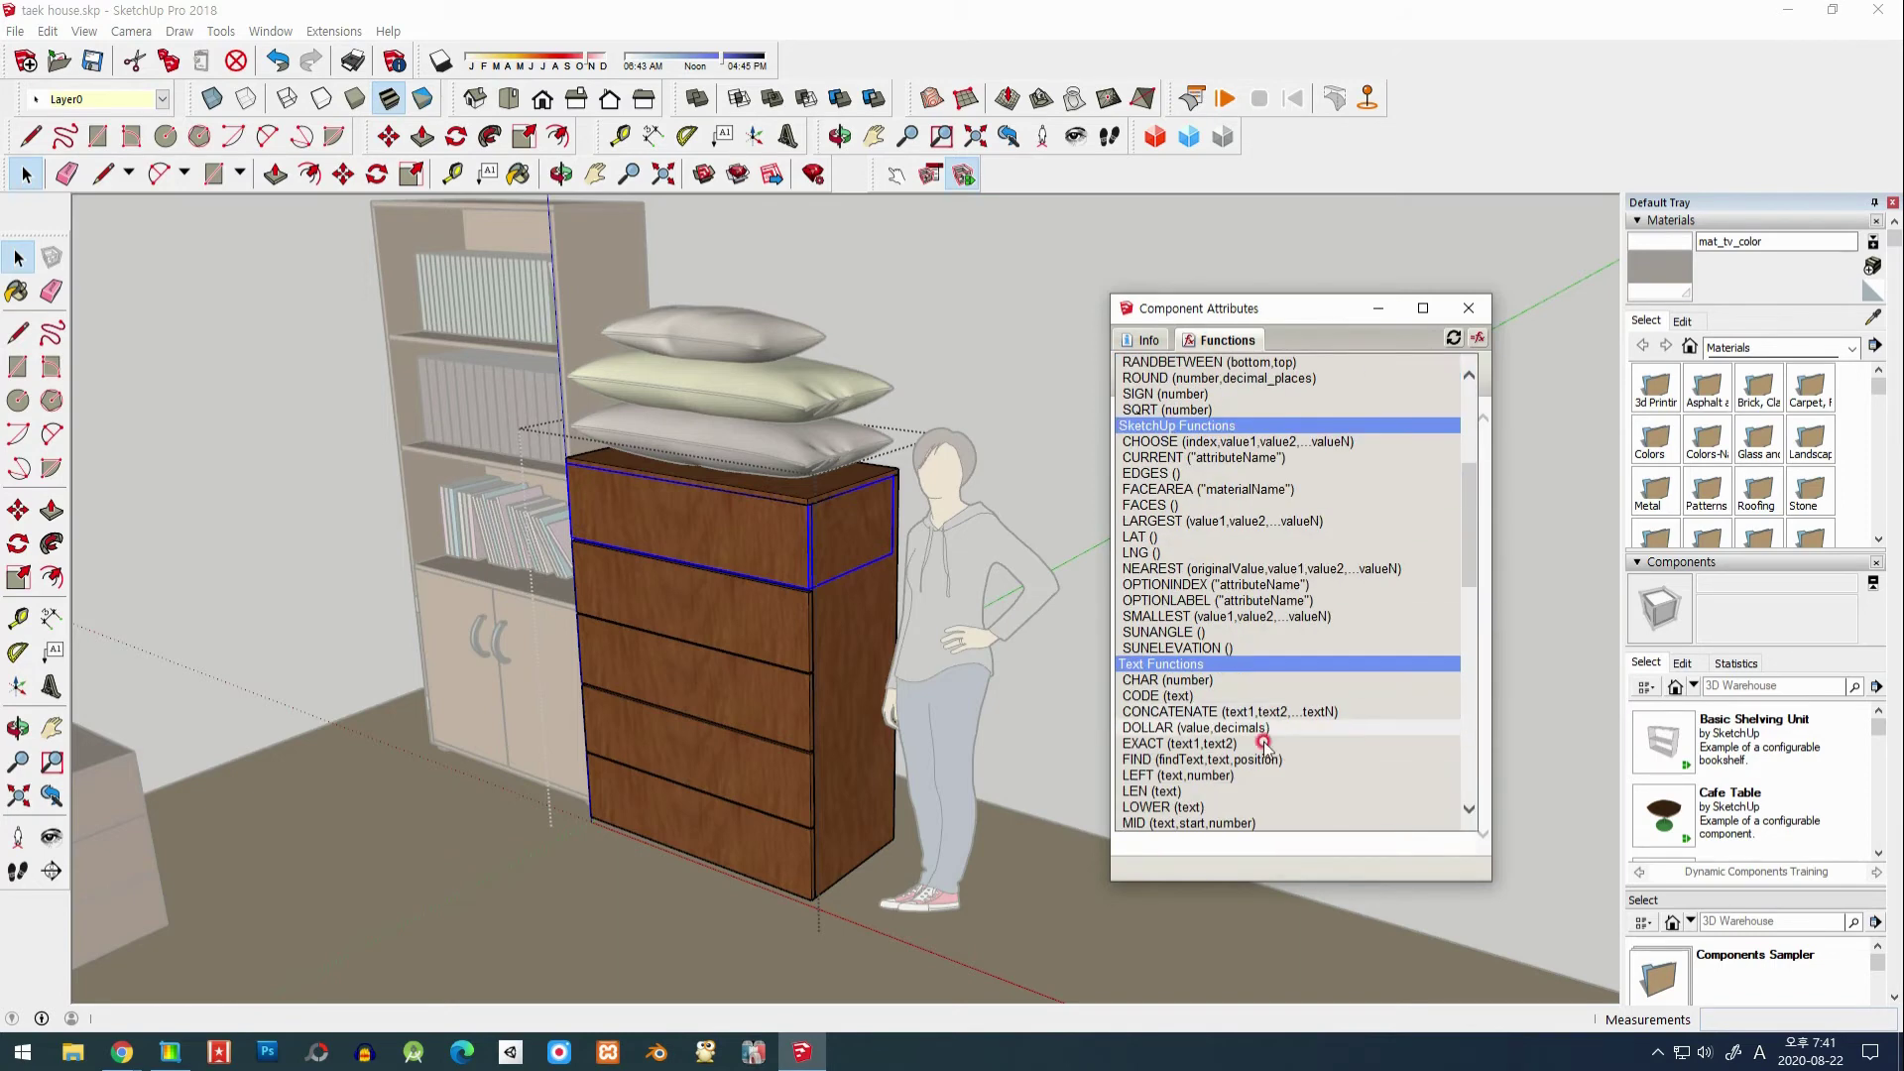
{"action": "scroll", "coordinate": [1240, 793], "scroll_direction": "down", "scroll_amount": 5}
{"action": "scroll", "coordinate": [1240, 794], "scroll_direction": "down", "scroll_amount": 5}
{"action": "scroll", "coordinate": [1230, 714], "scroll_direction": "up", "scroll_amount": 2}
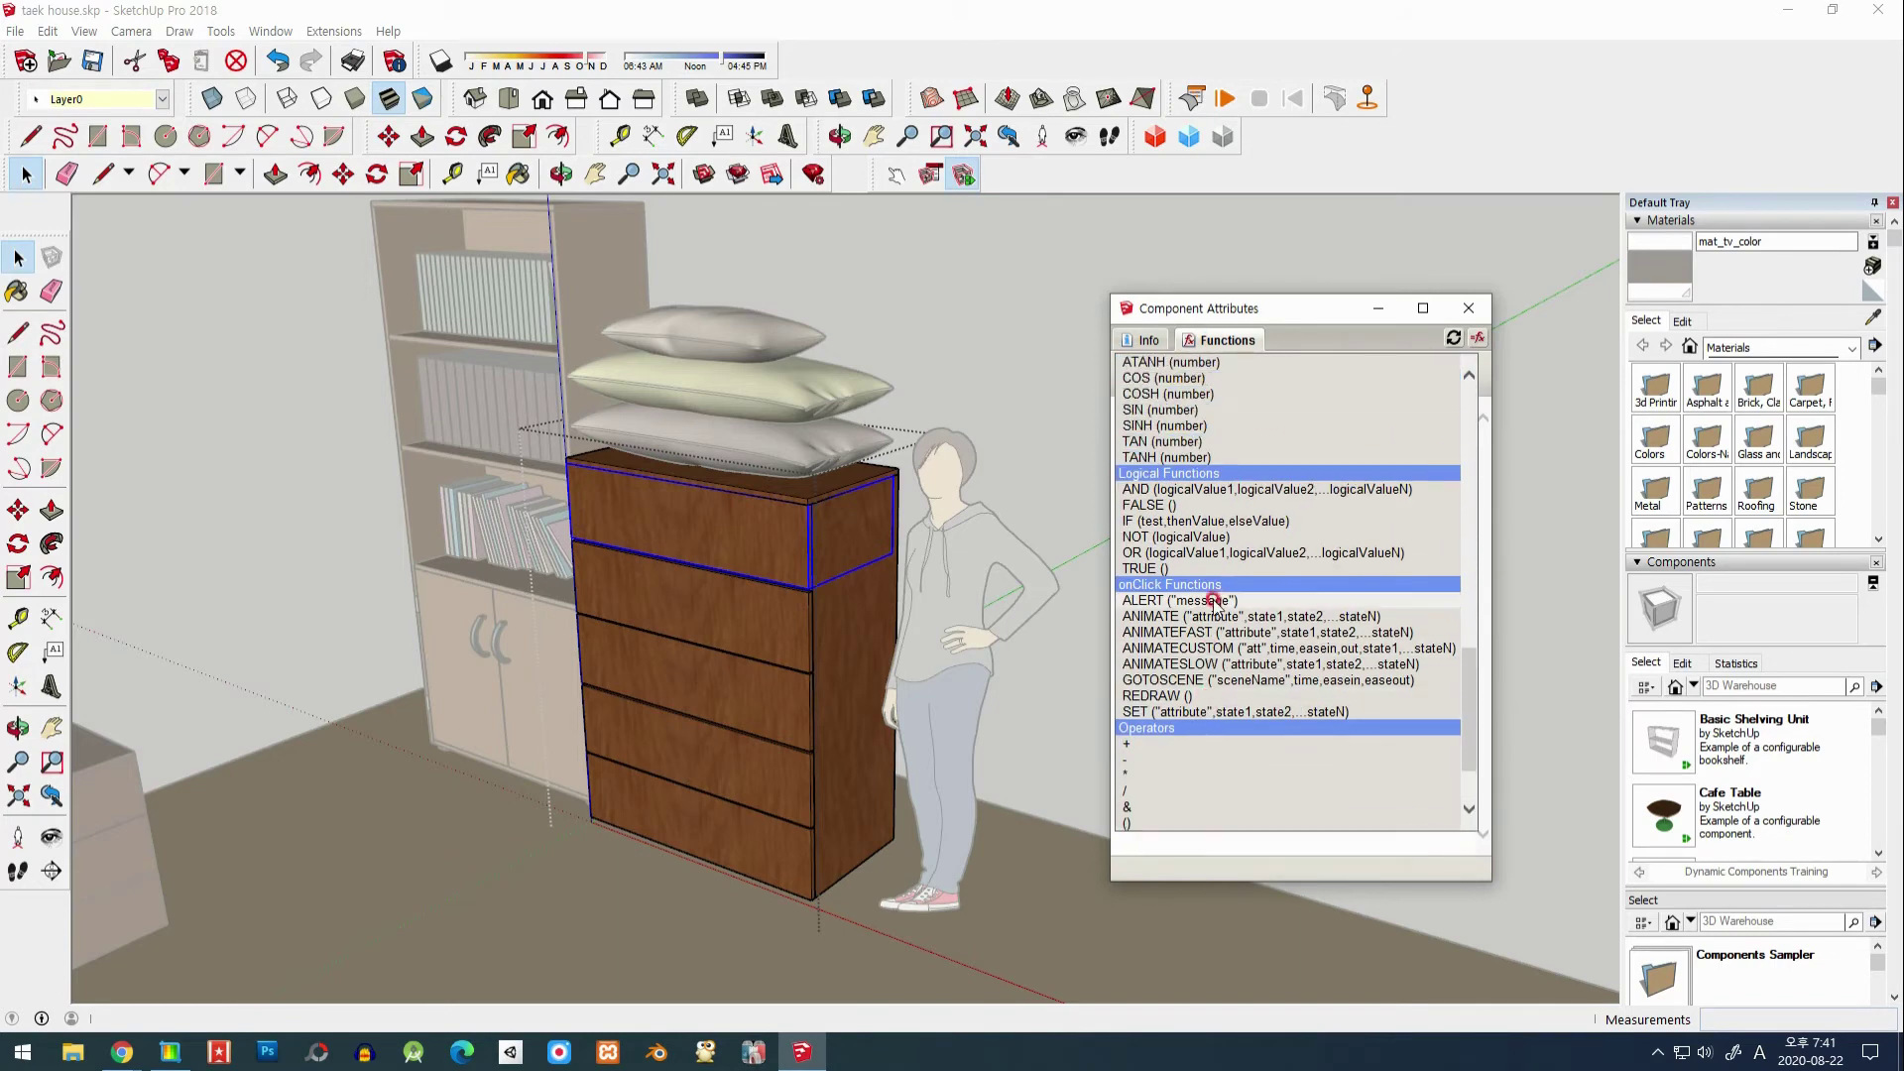
{"action": "left_click", "coordinate": [1198, 664]}
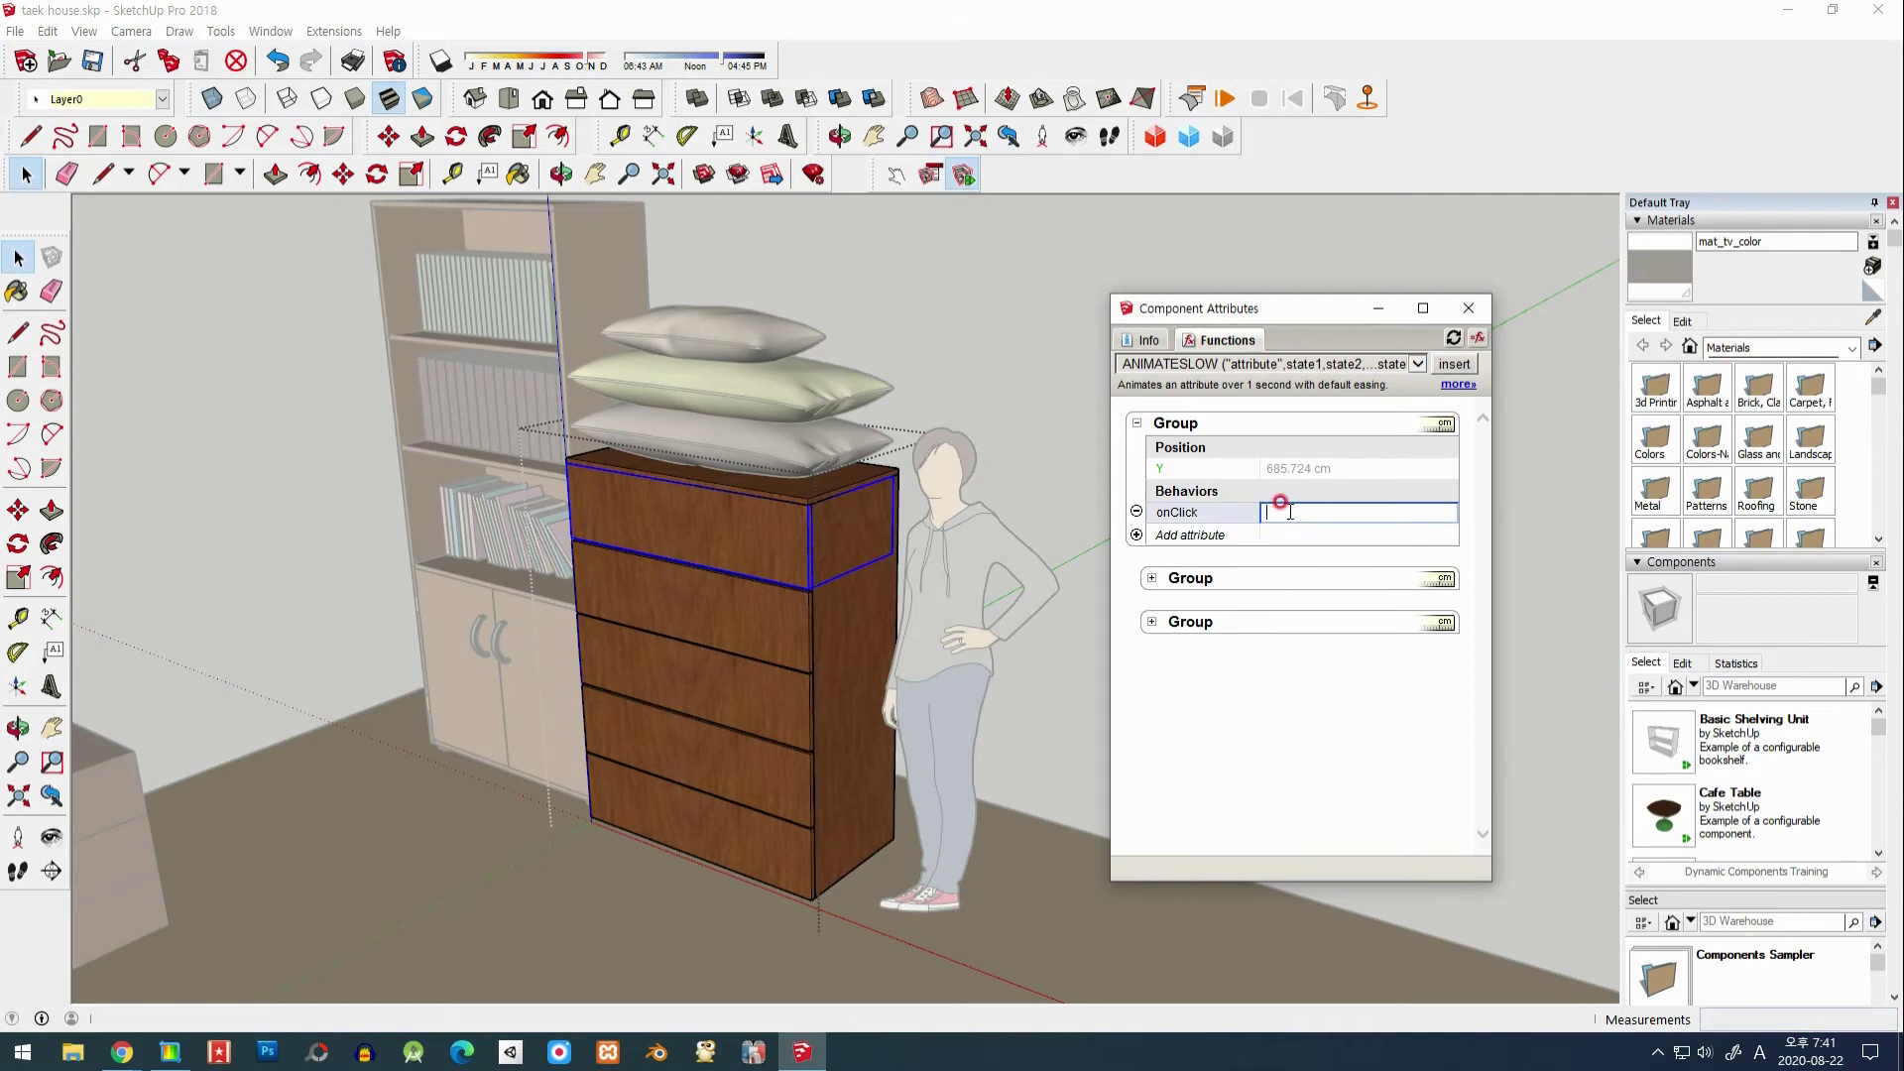
{"action": "left_click", "coordinate": [1456, 366]}
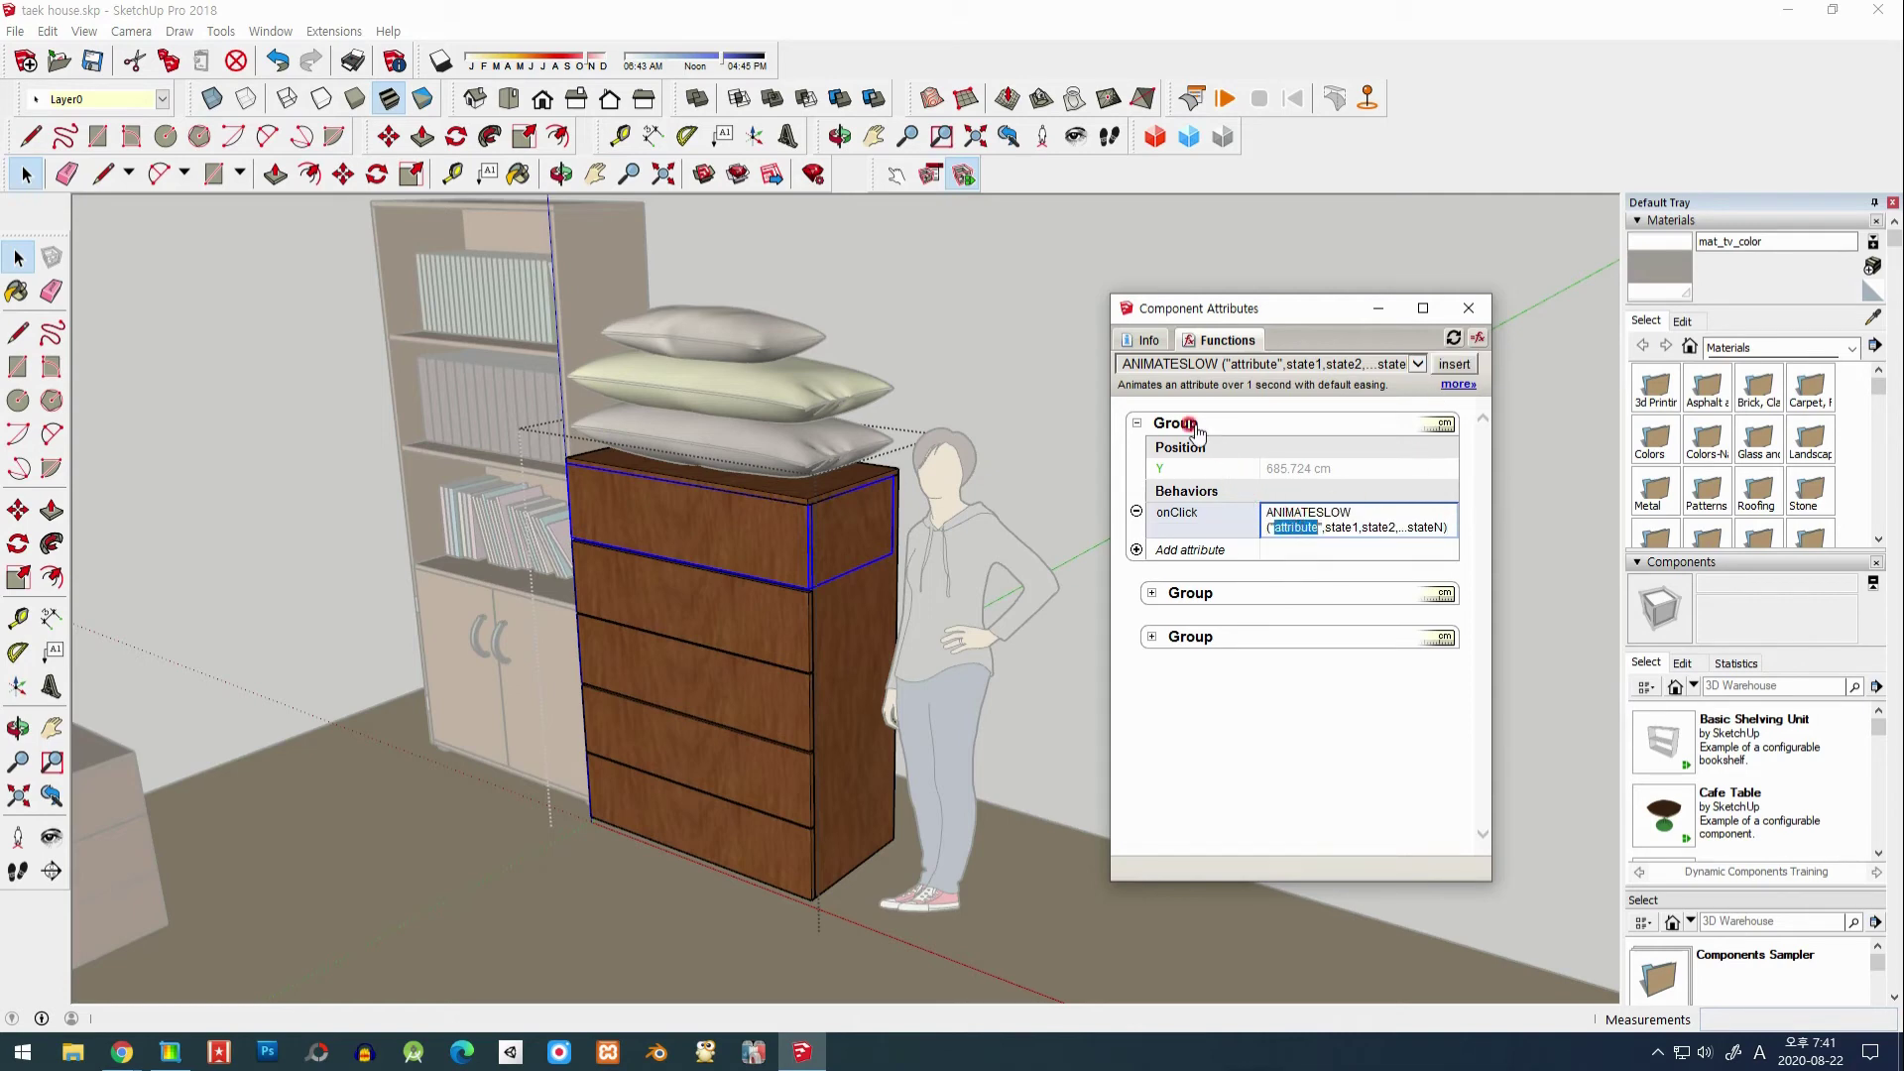
Step: Complete the formula as ANIMATESLOW("Y",-20,-40,0) and commit it
{"action": "left_click", "coordinate": [1164, 470]}
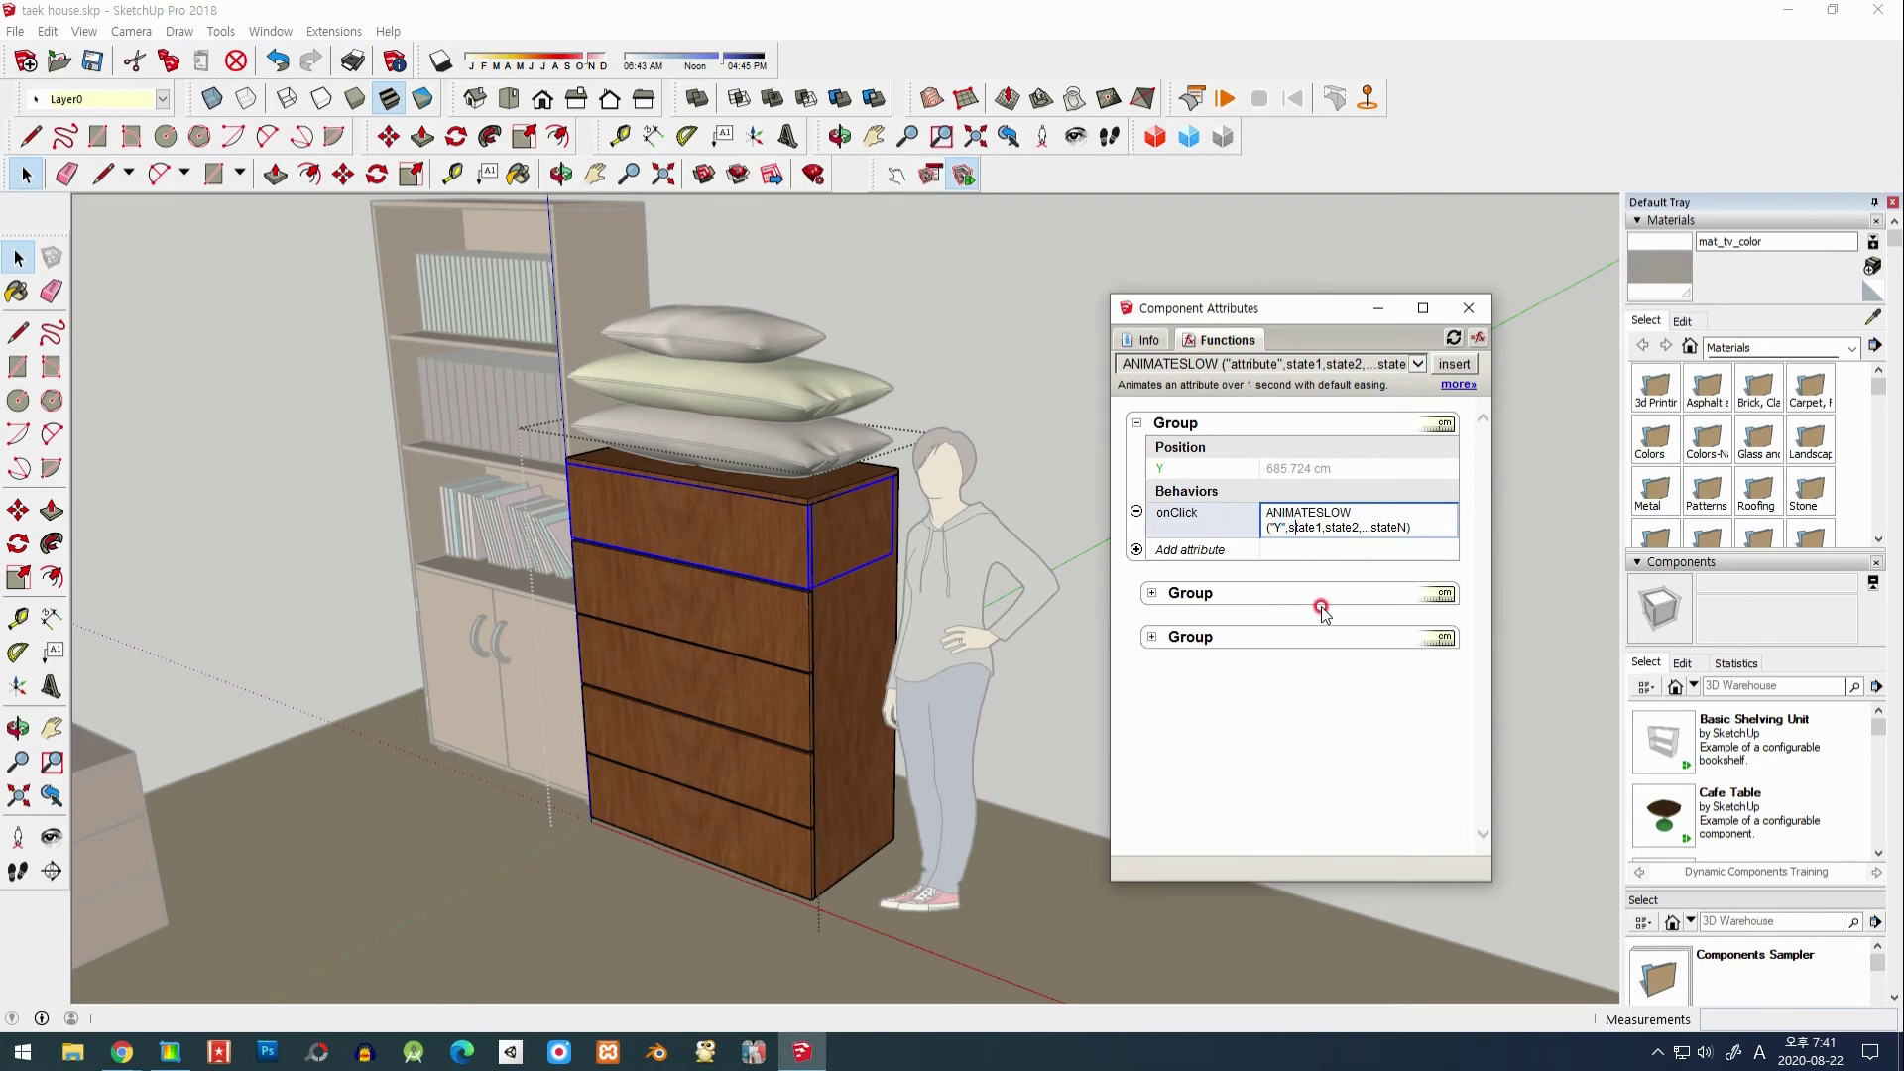
{"action": "key", "text": "shift+End"}
{"action": "key", "text": "BackSpace"}
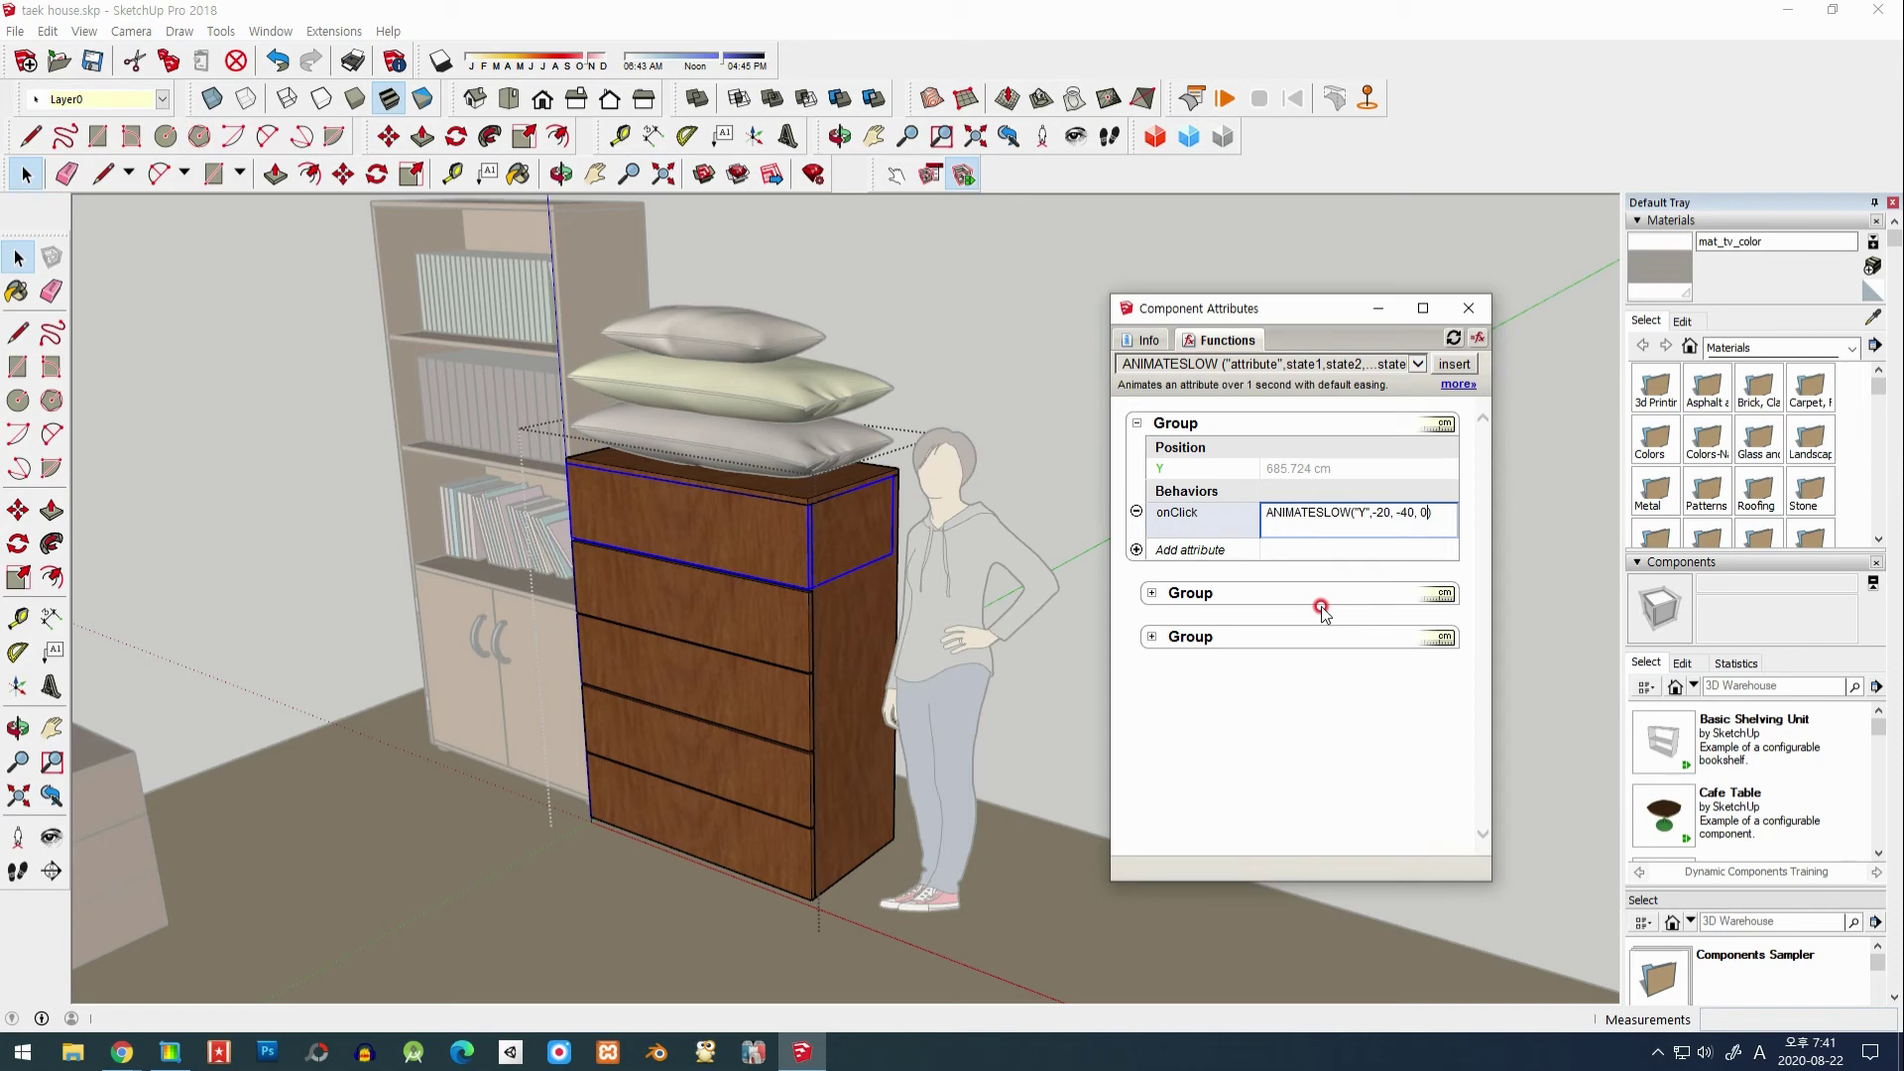
{"action": "left_click", "coordinate": [1294, 714]}
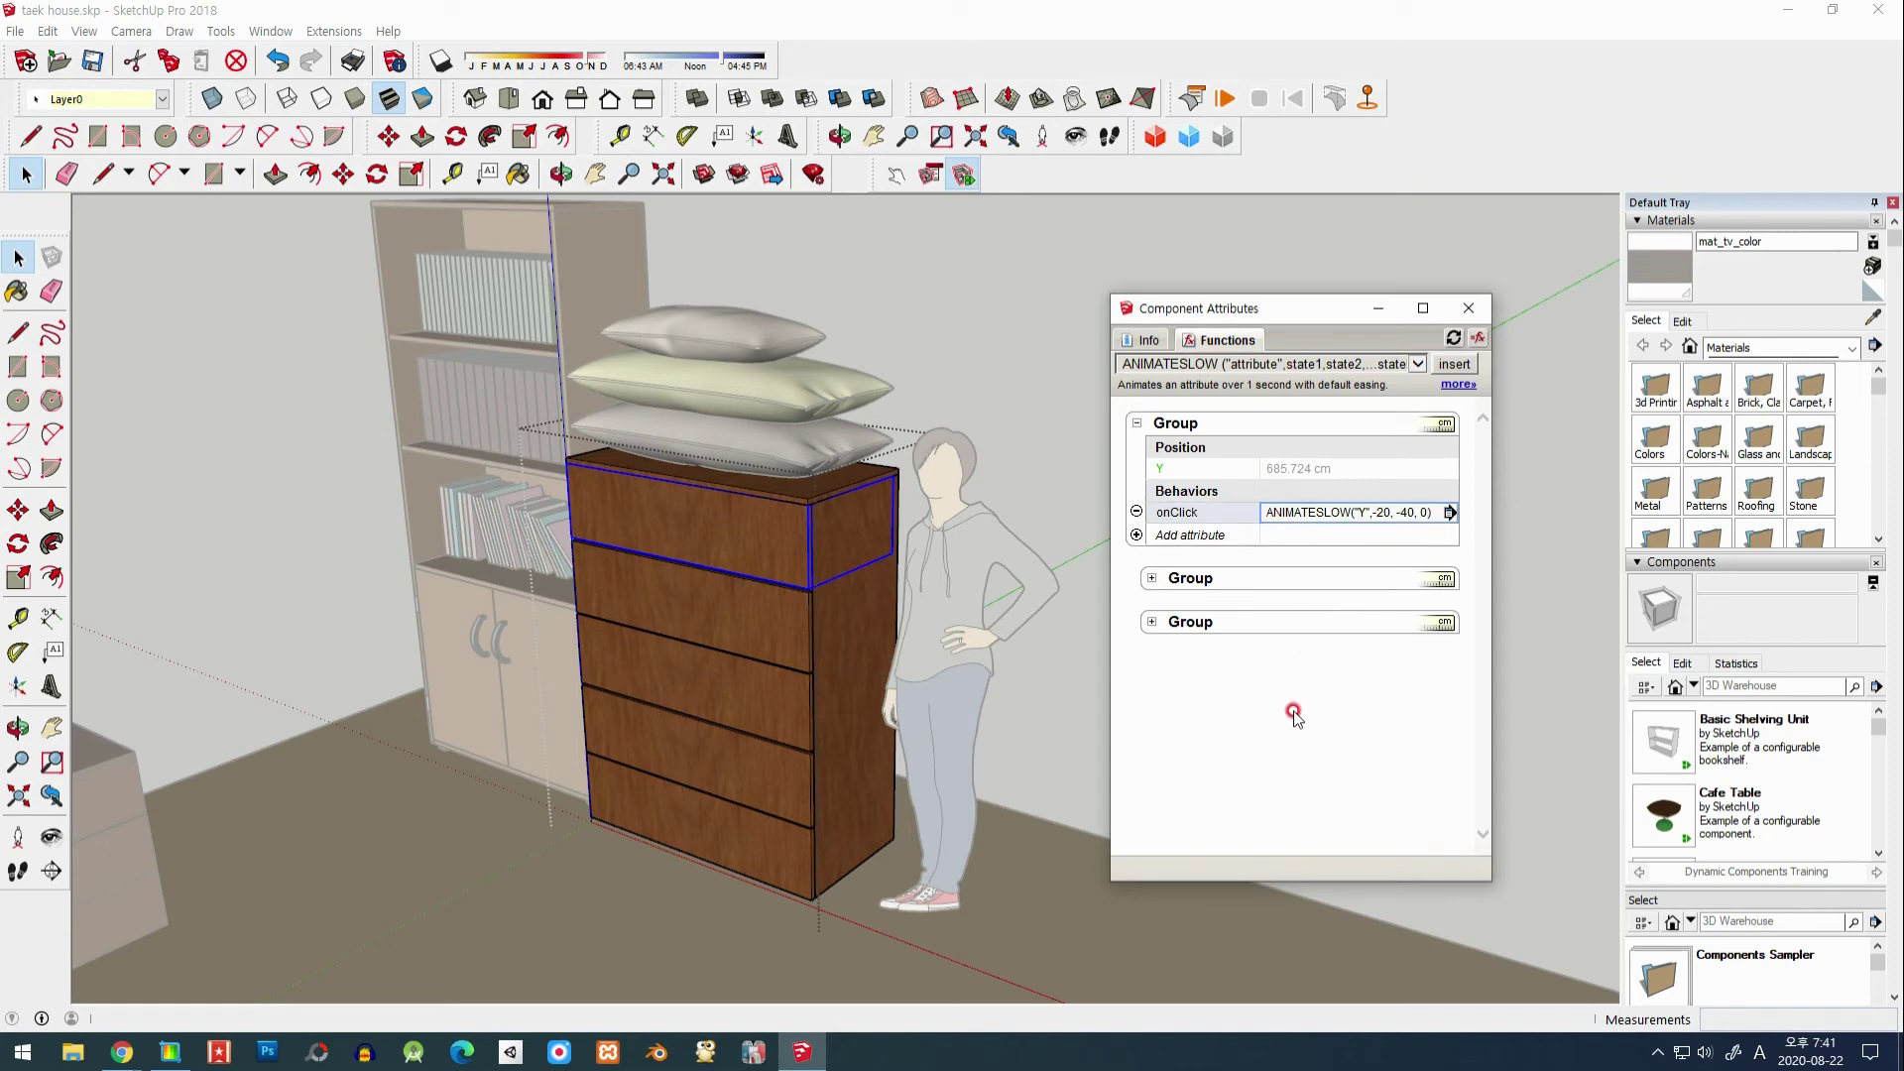
Step: Test the new behaviour by clicking the top drawer so it slides out to Y -20 cm
{"action": "left_click", "coordinate": [911, 171]}
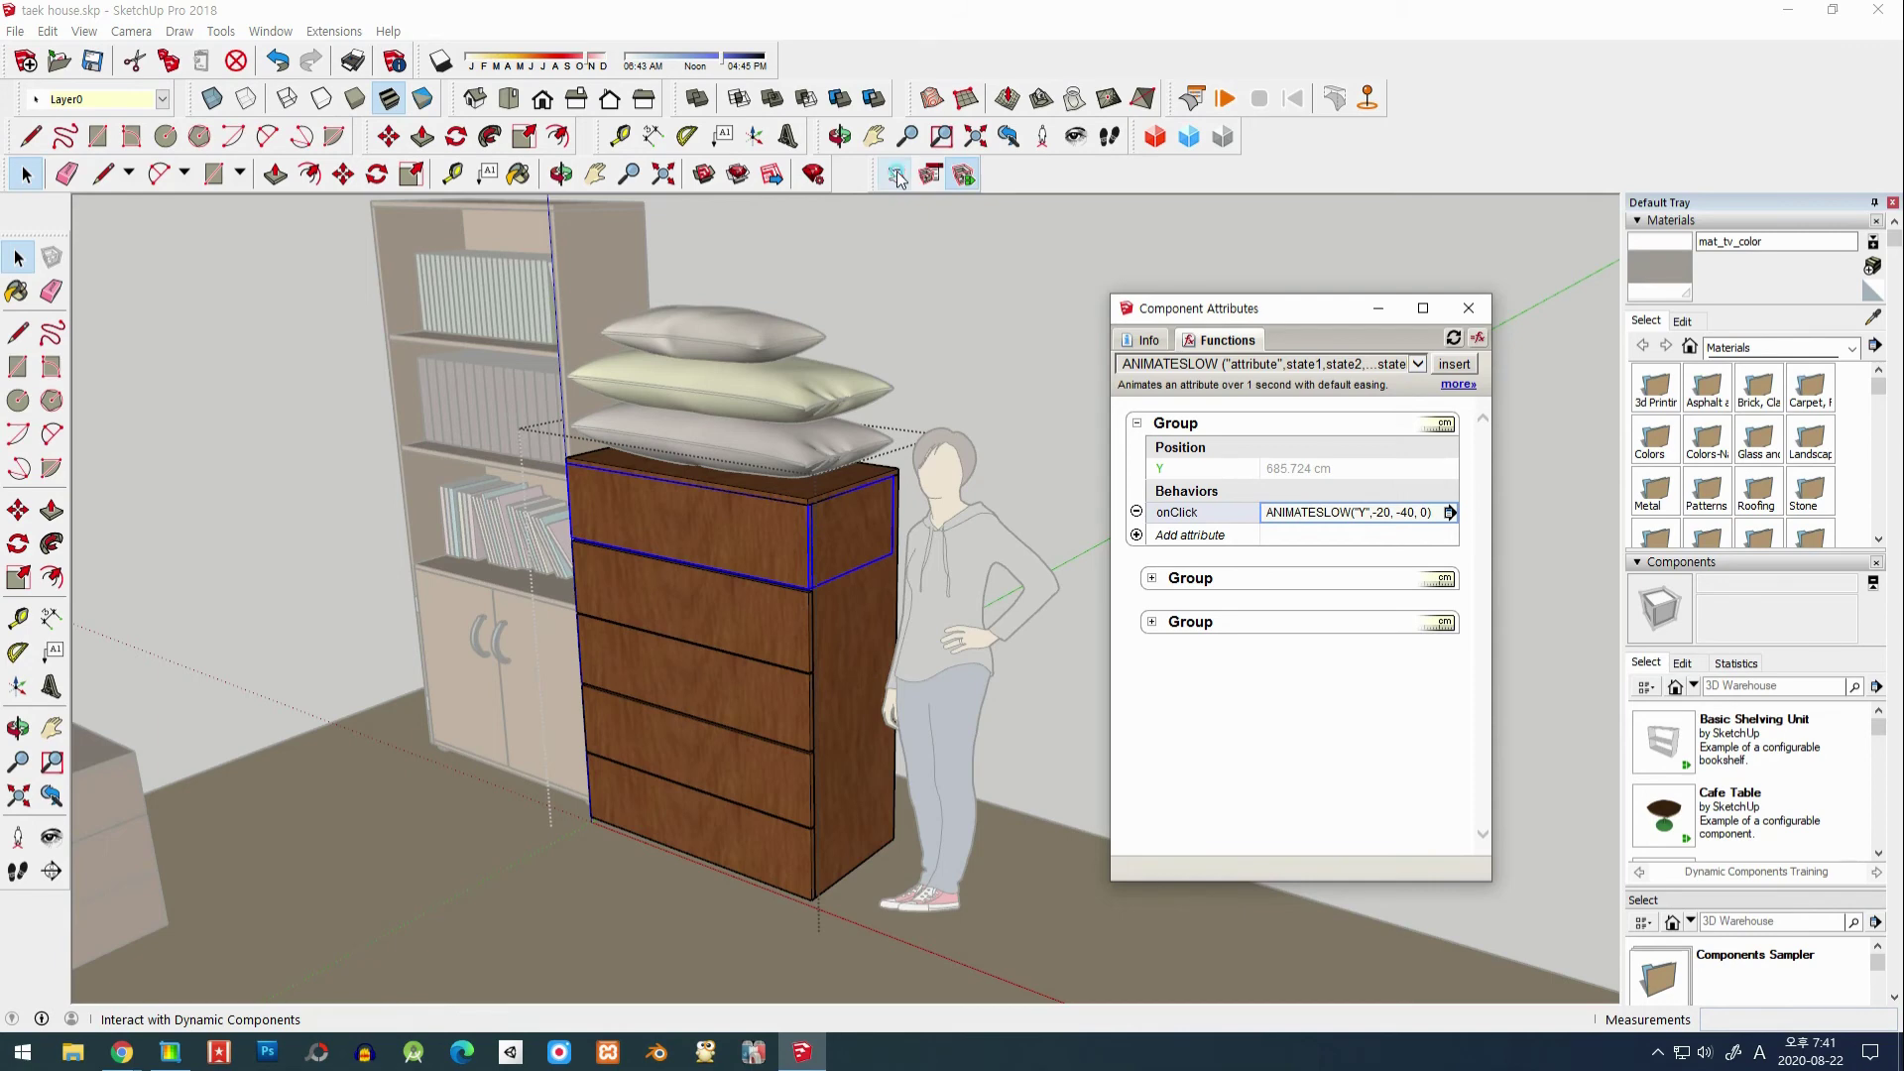
{"action": "key", "text": "space"}
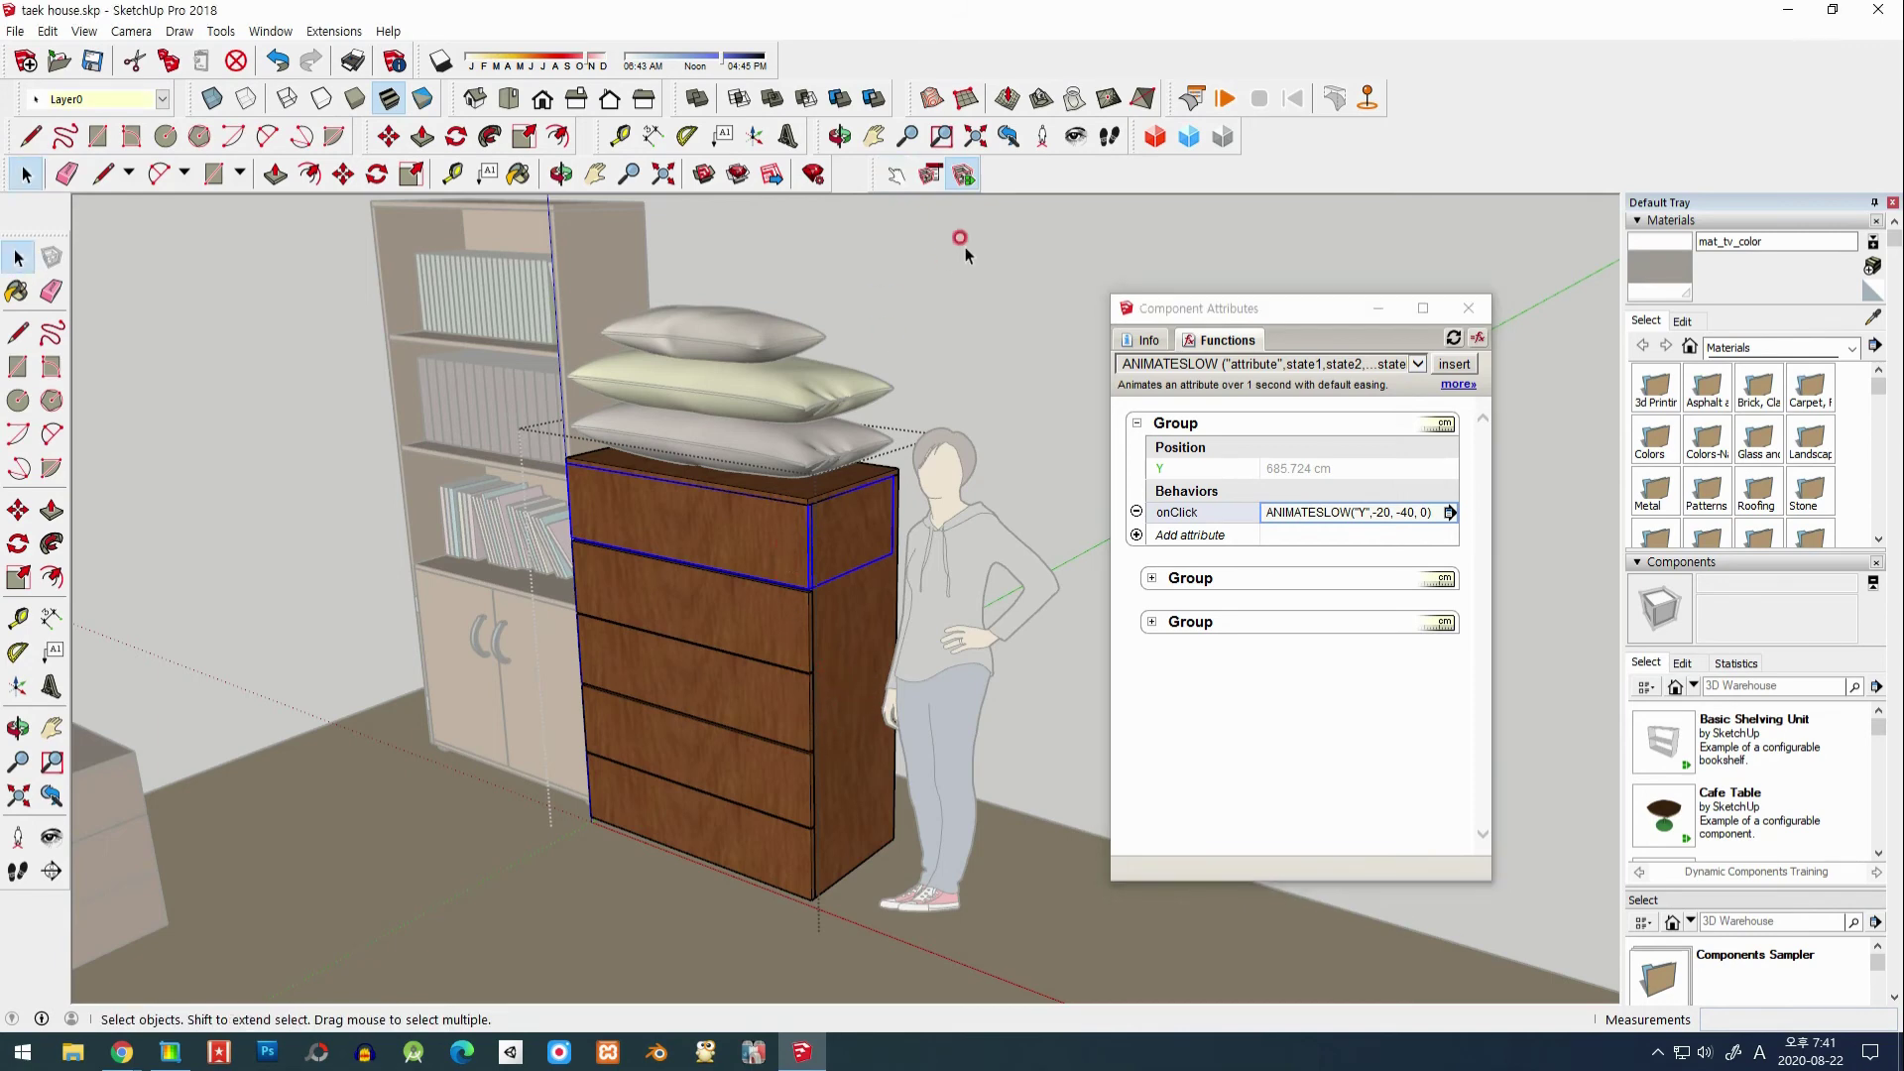
{"action": "left_click", "coordinate": [897, 175]}
{"action": "left_click", "coordinate": [768, 521]}
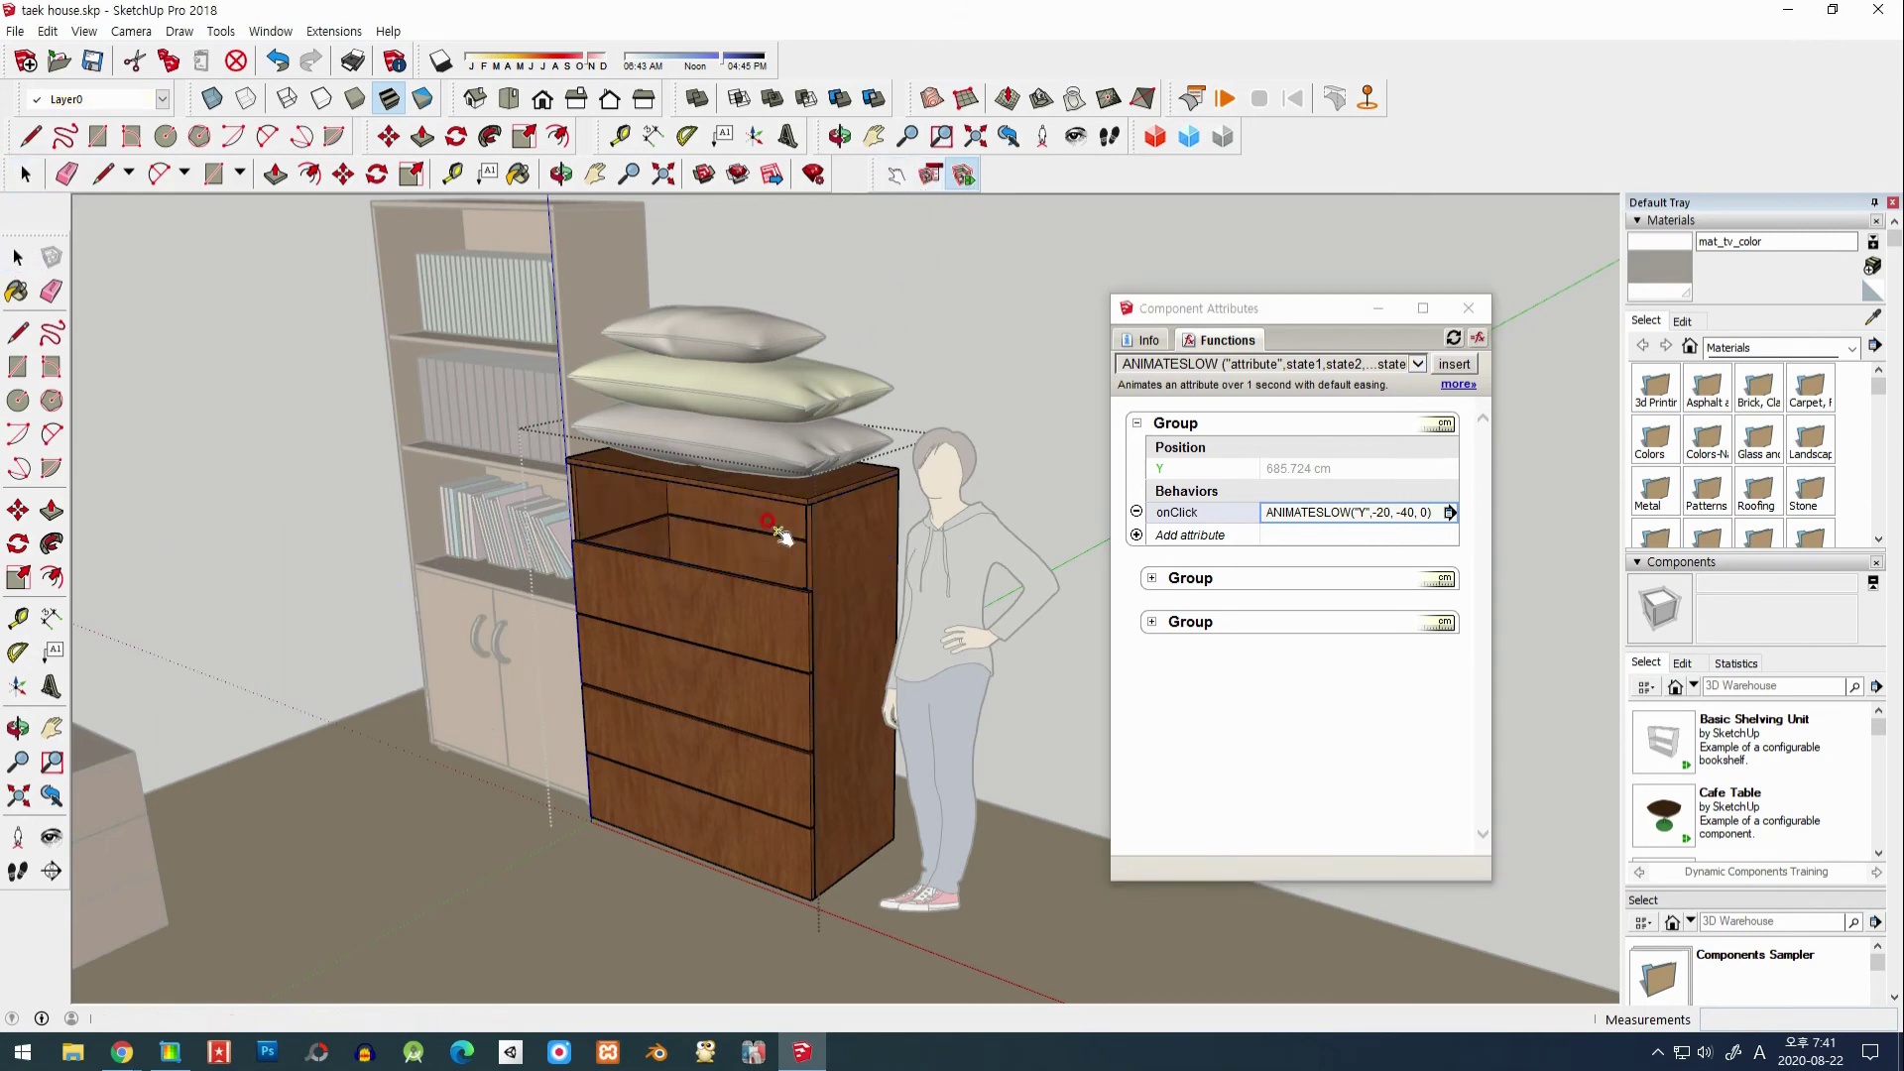
{"action": "left_click", "coordinate": [739, 526]}
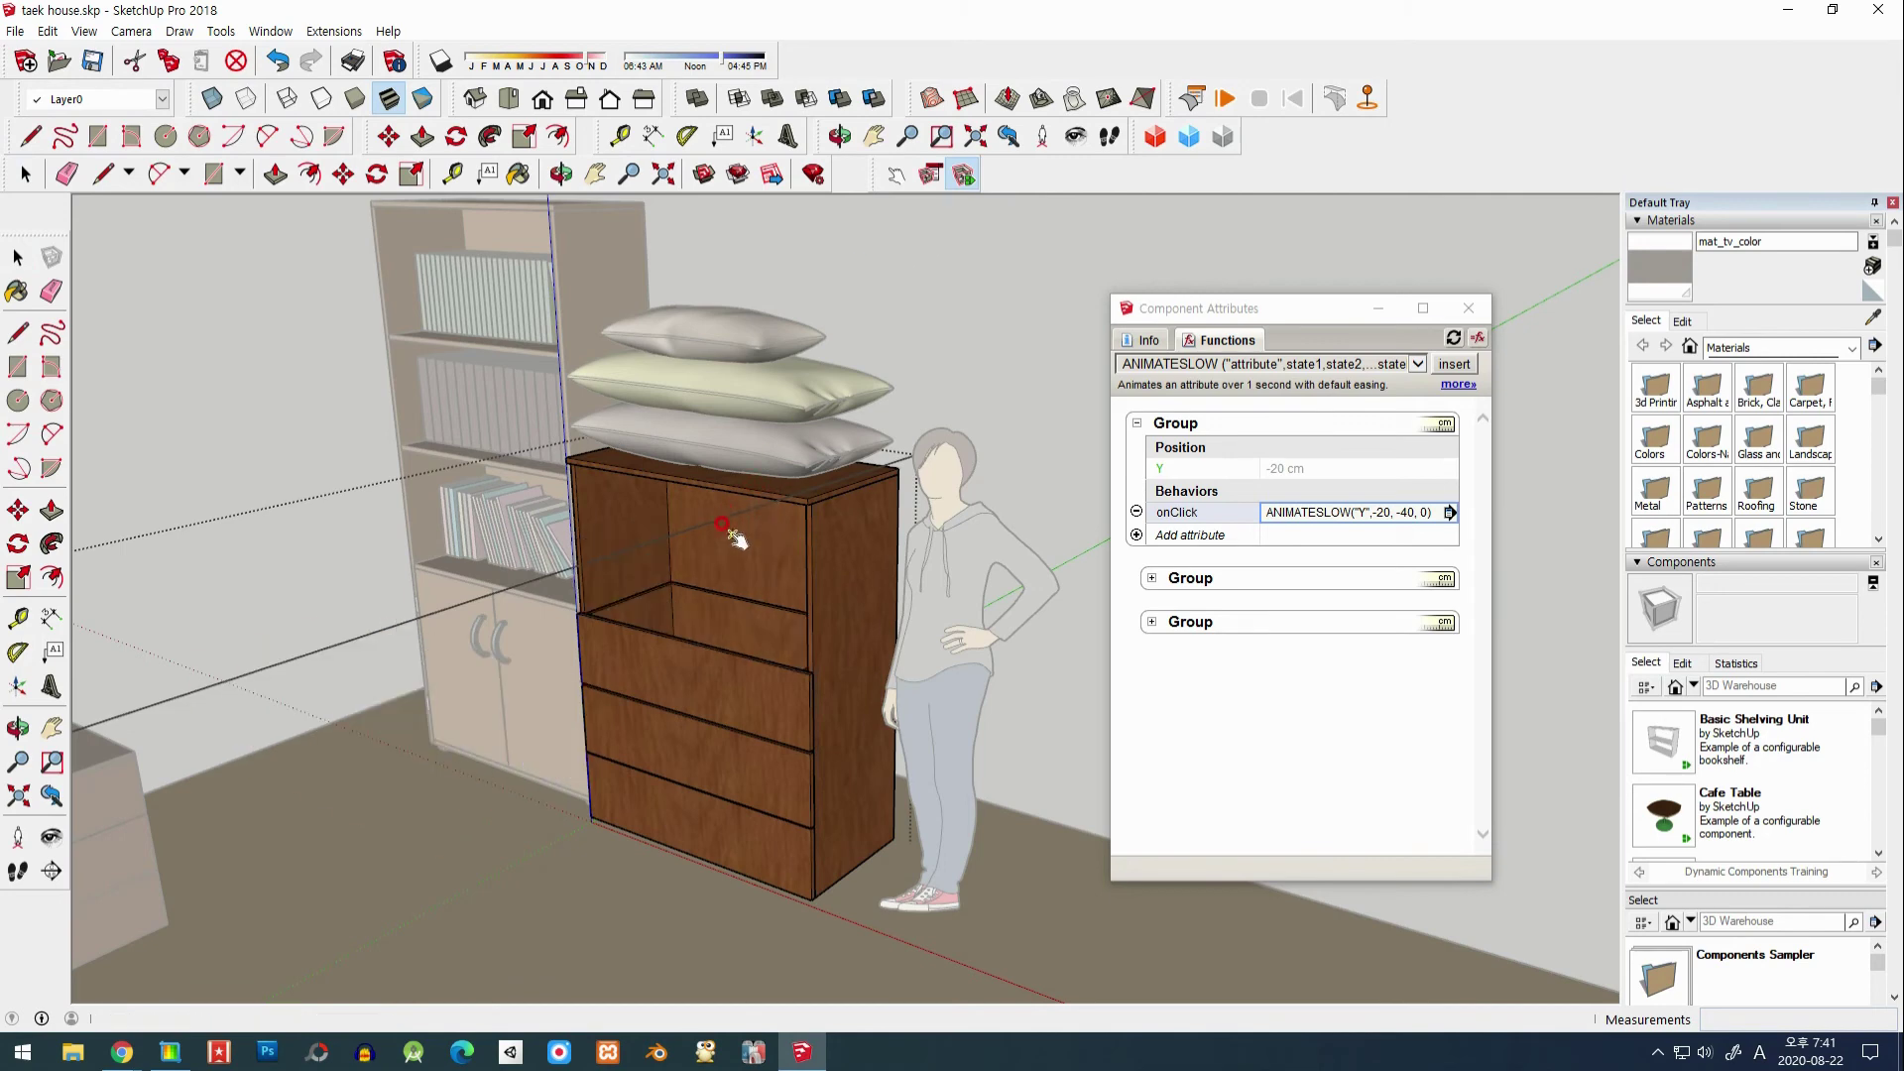
{"action": "scroll", "coordinate": [731, 555], "scroll_direction": "down", "scroll_amount": 5}
{"action": "scroll", "coordinate": [731, 617], "scroll_direction": "down", "scroll_amount": 4}
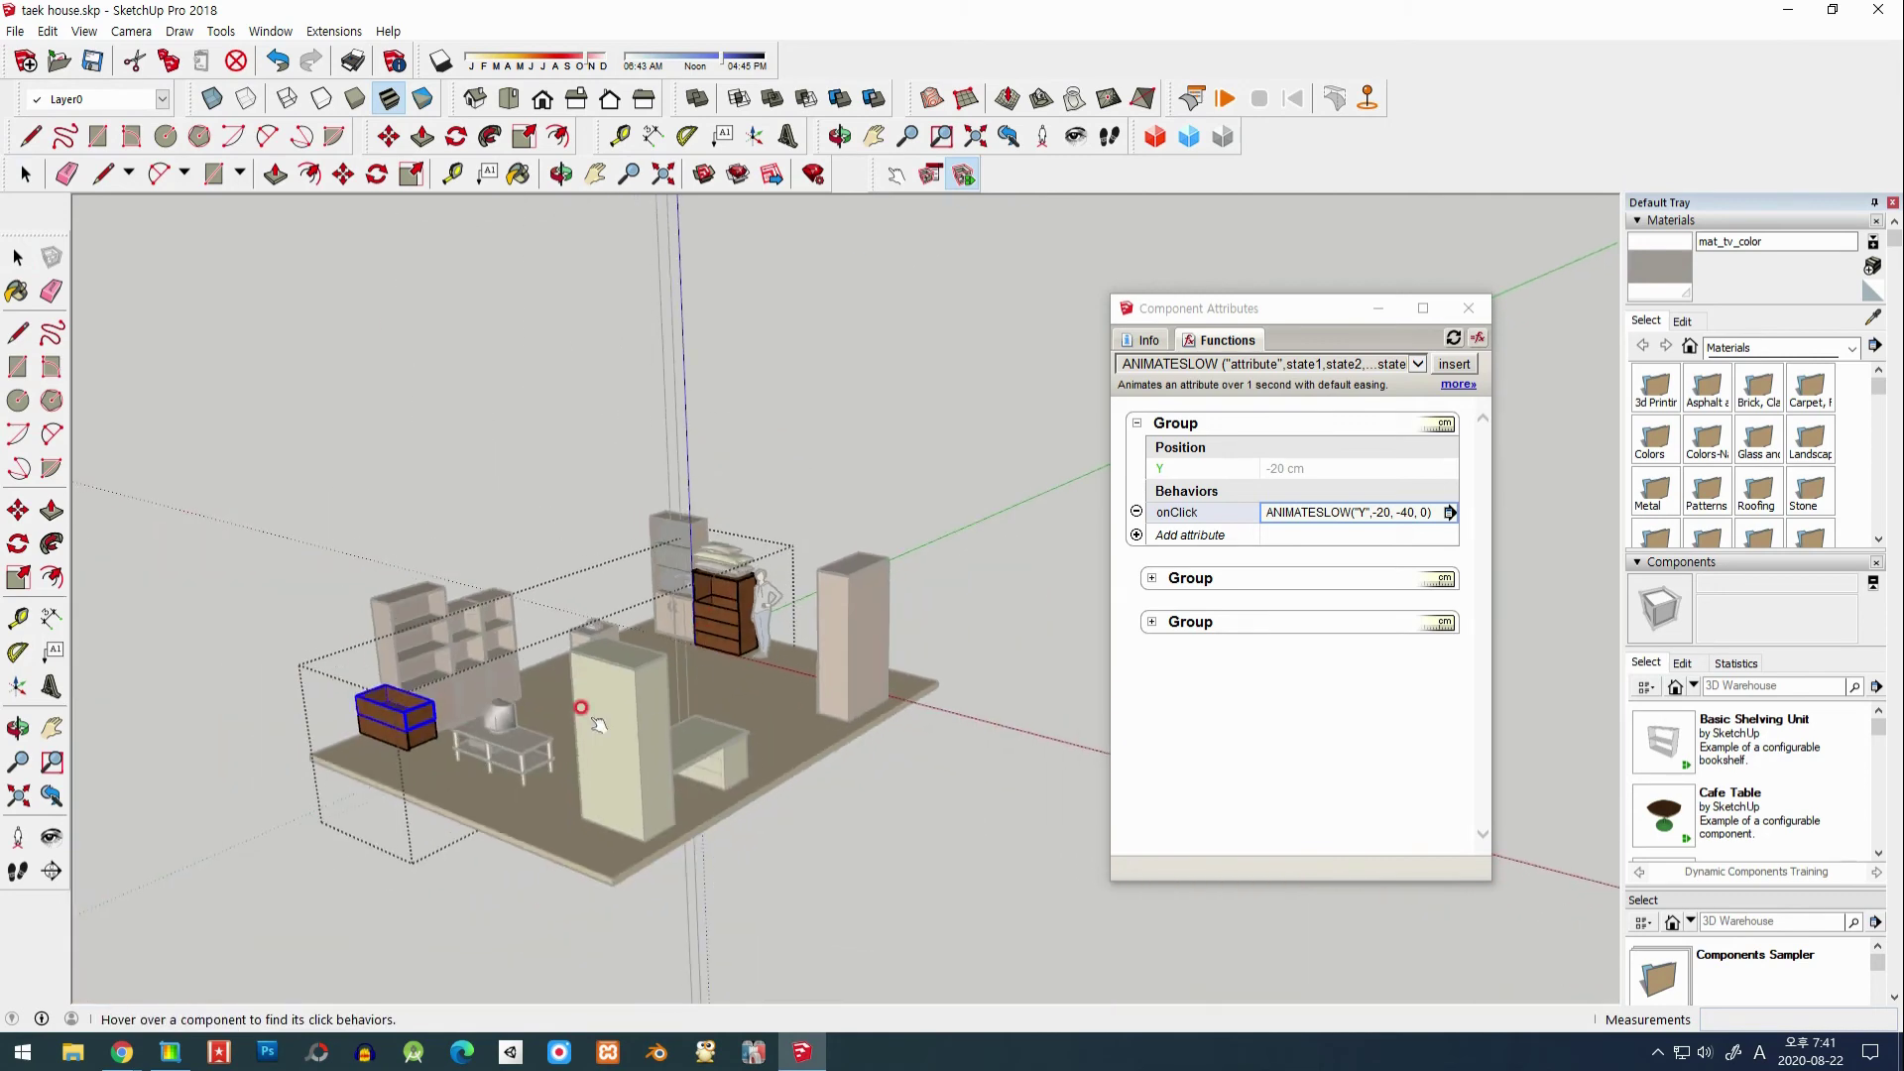
Step: Animate the left chest's drawer, then select the large group containing the drawers
{"action": "left_click", "coordinate": [392, 729]}
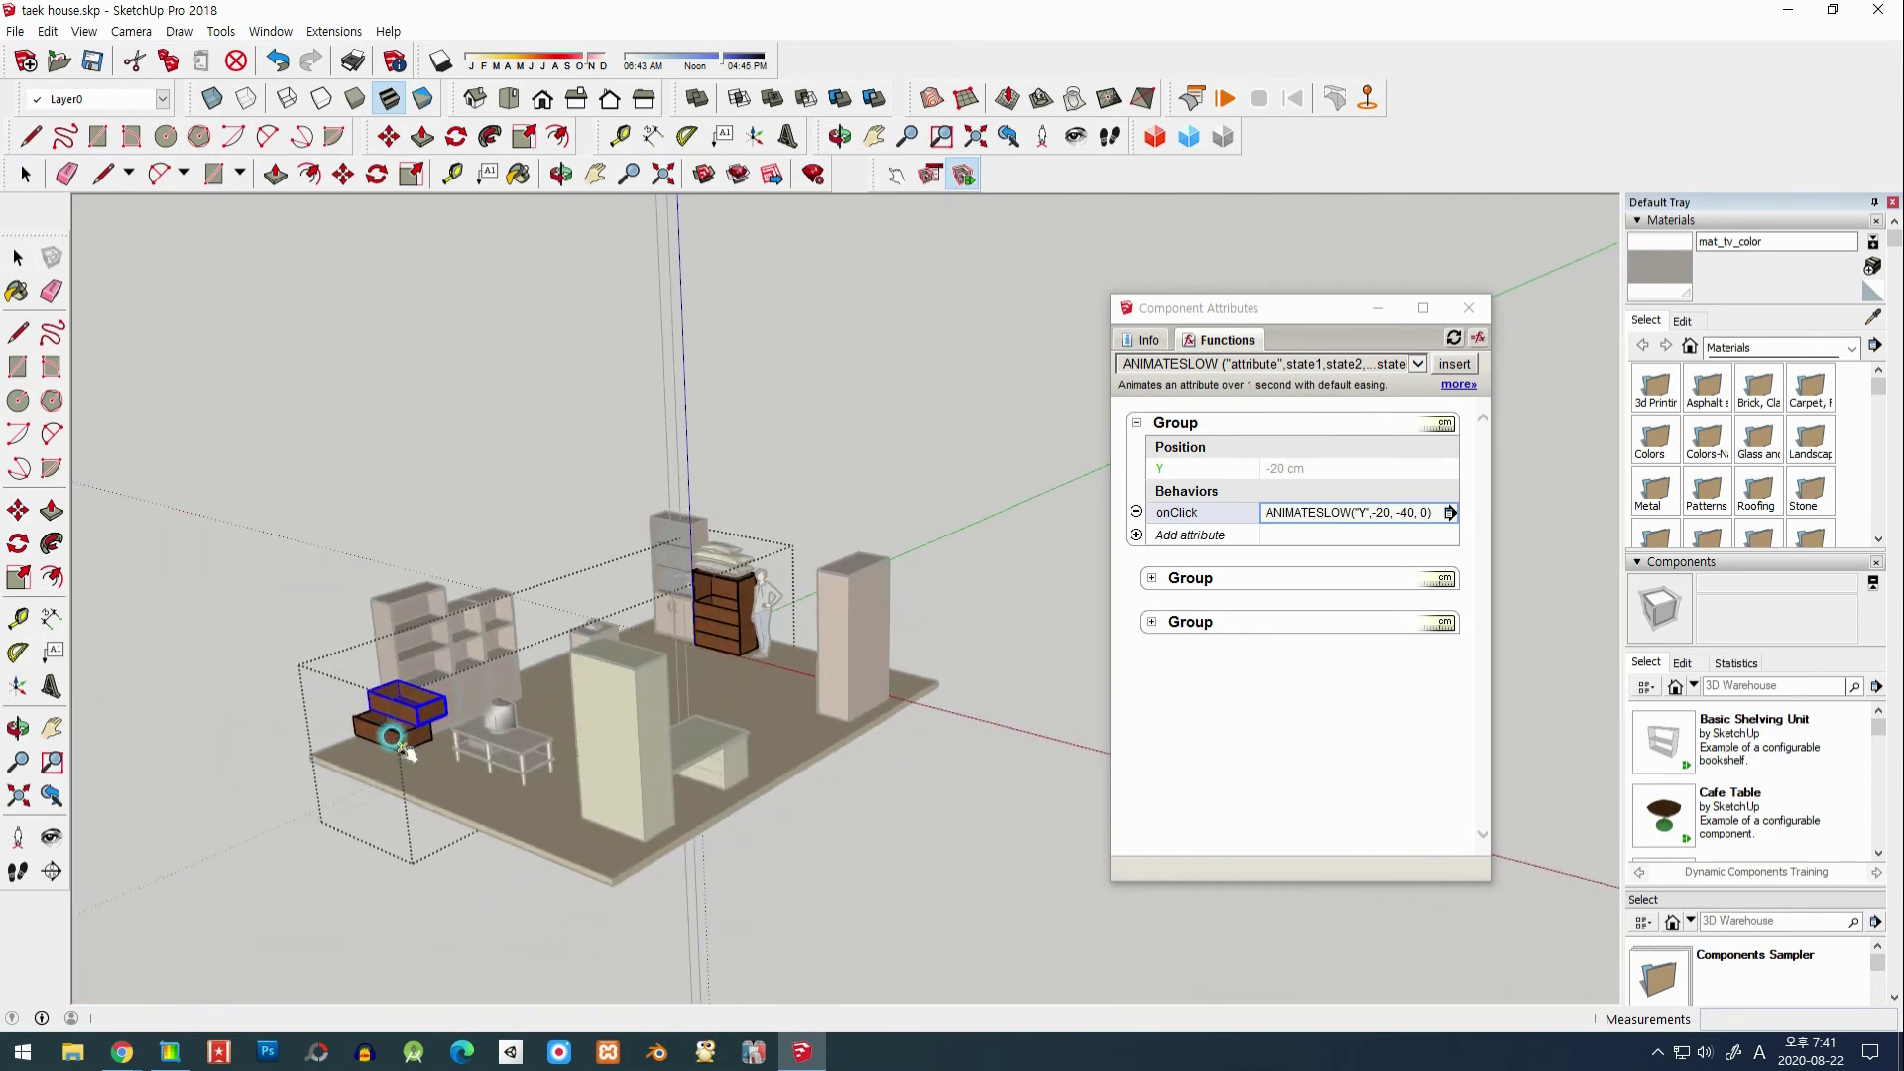
{"action": "key", "text": "space"}
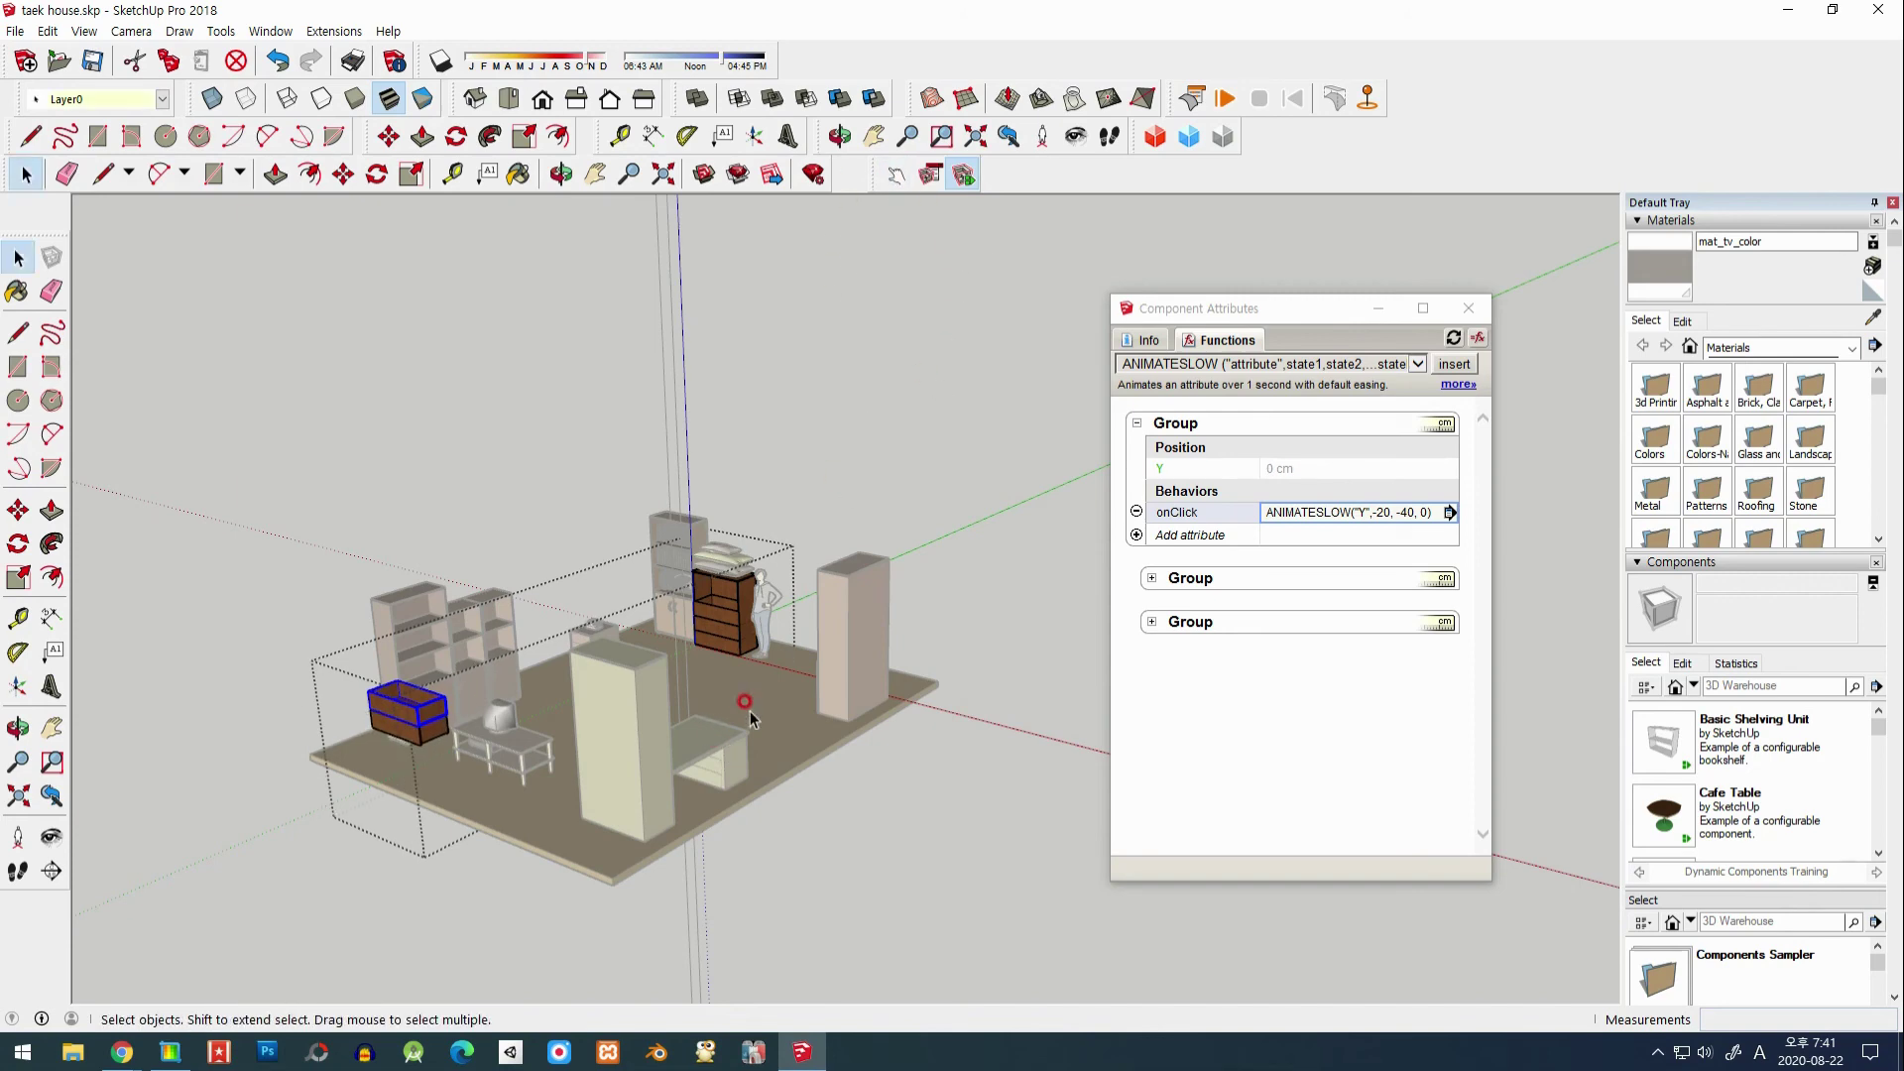
{"action": "left_click", "coordinate": [745, 701]}
{"action": "left_click", "coordinate": [896, 176]}
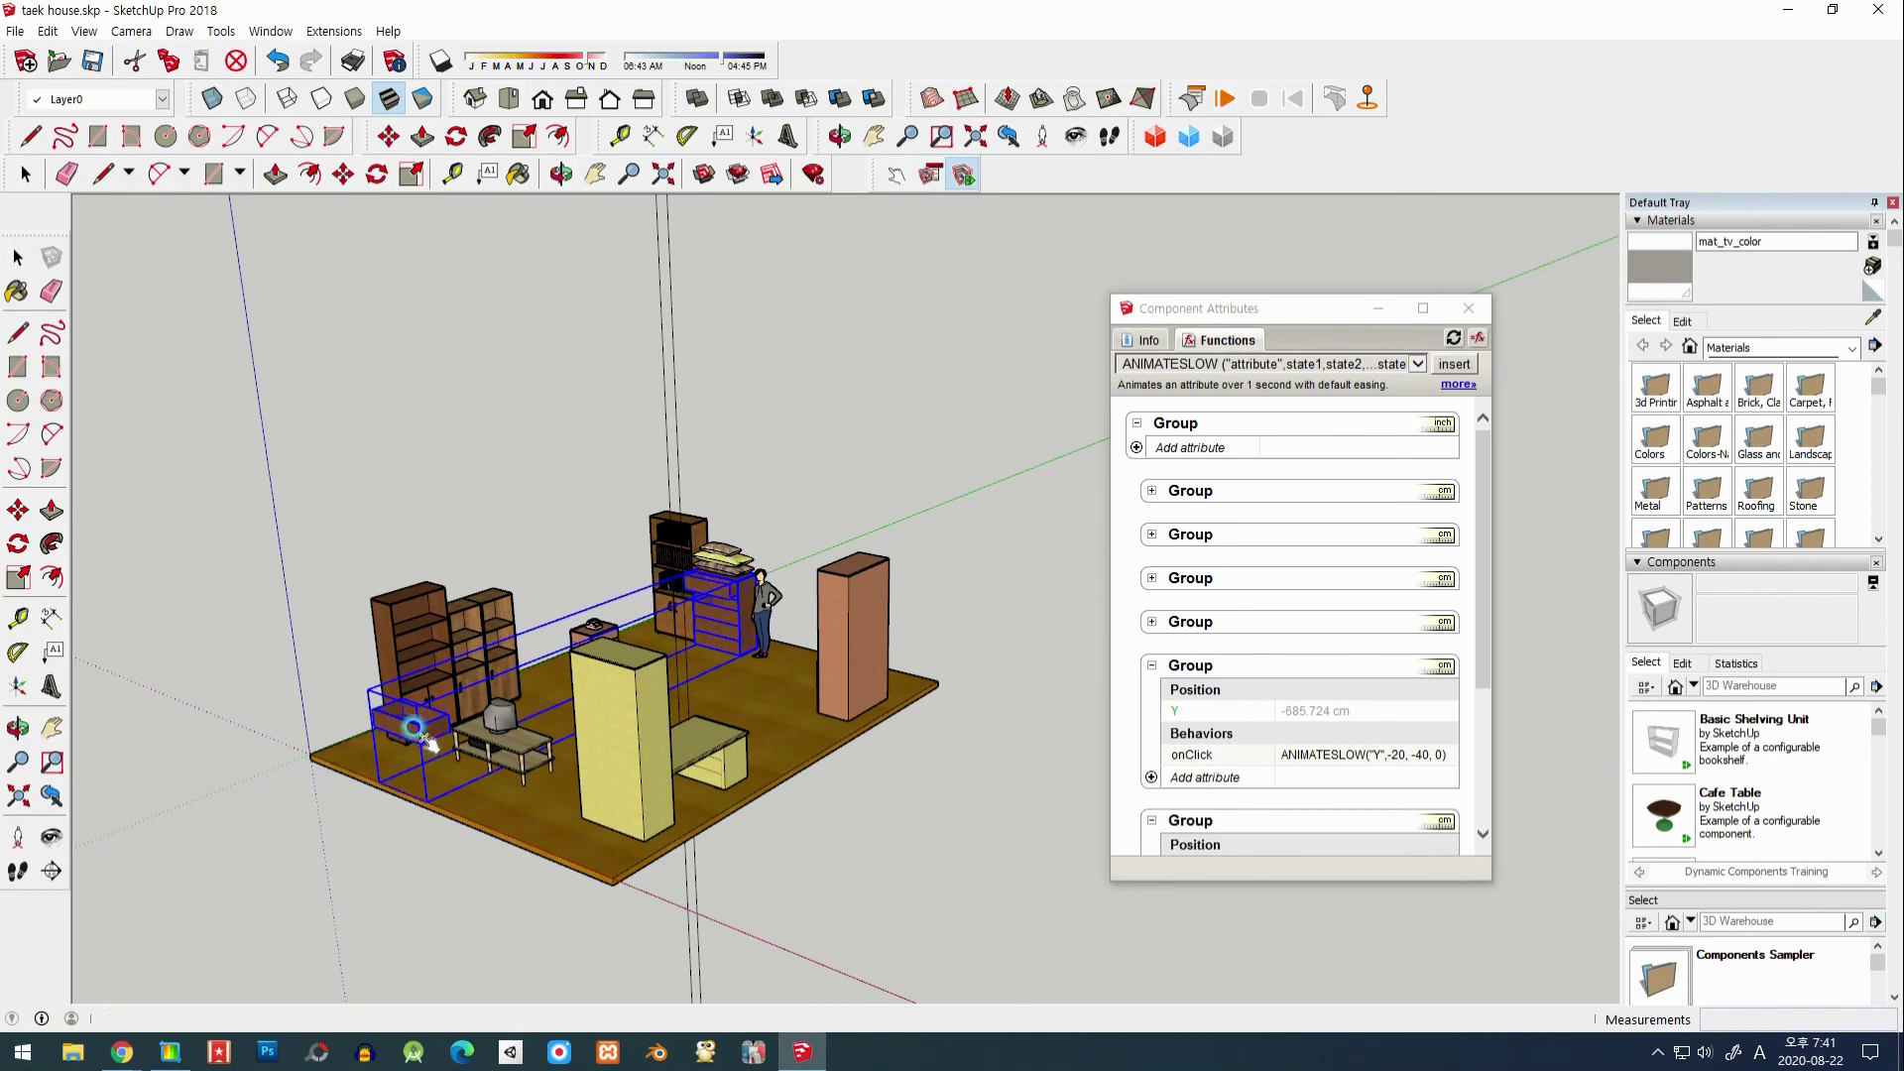
{"action": "scroll", "coordinate": [719, 657], "scroll_direction": "up", "scroll_amount": 2}
{"action": "scroll", "coordinate": [722, 659], "scroll_direction": "up", "scroll_amount": 3}
{"action": "scroll", "coordinate": [719, 656], "scroll_direction": "up", "scroll_amount": 2}
{"action": "scroll", "coordinate": [757, 629], "scroll_direction": "up", "scroll_amount": 1}
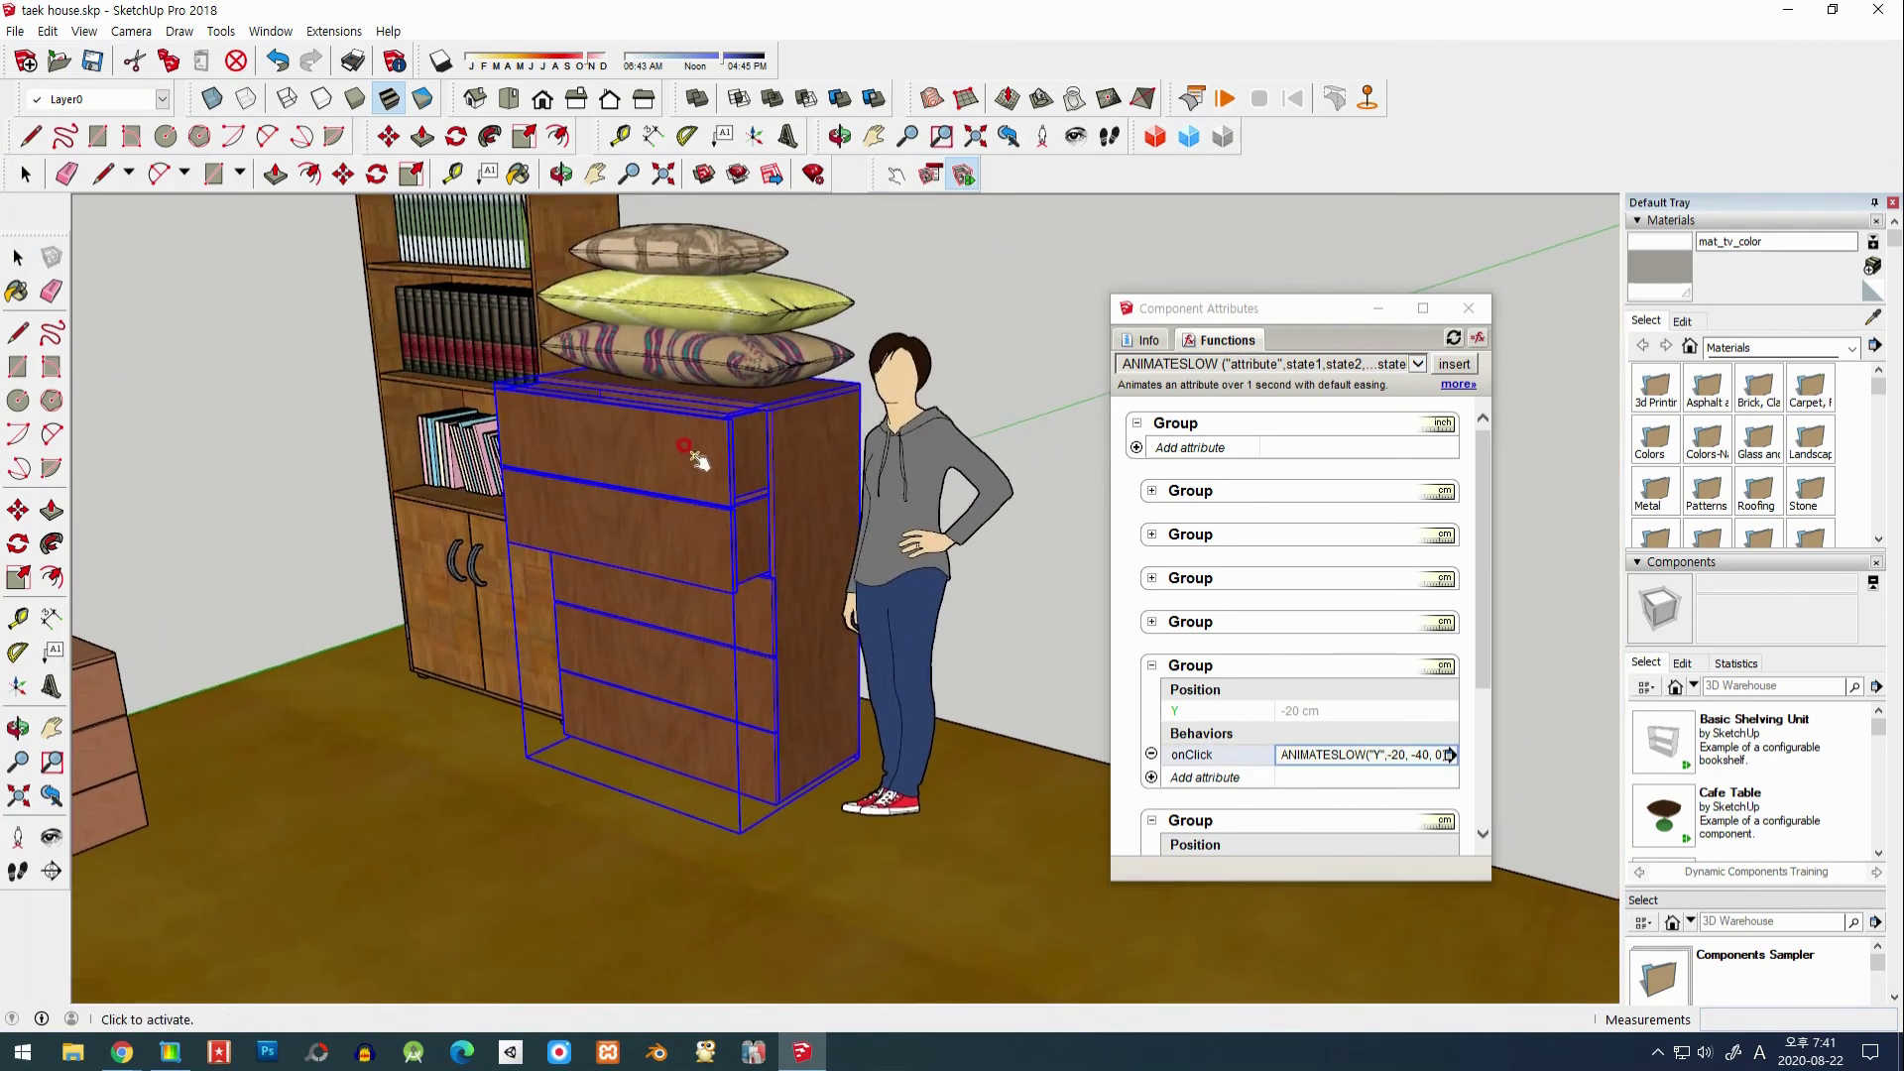
{"action": "left_click", "coordinate": [680, 446]}
{"action": "left_click", "coordinate": [642, 478]}
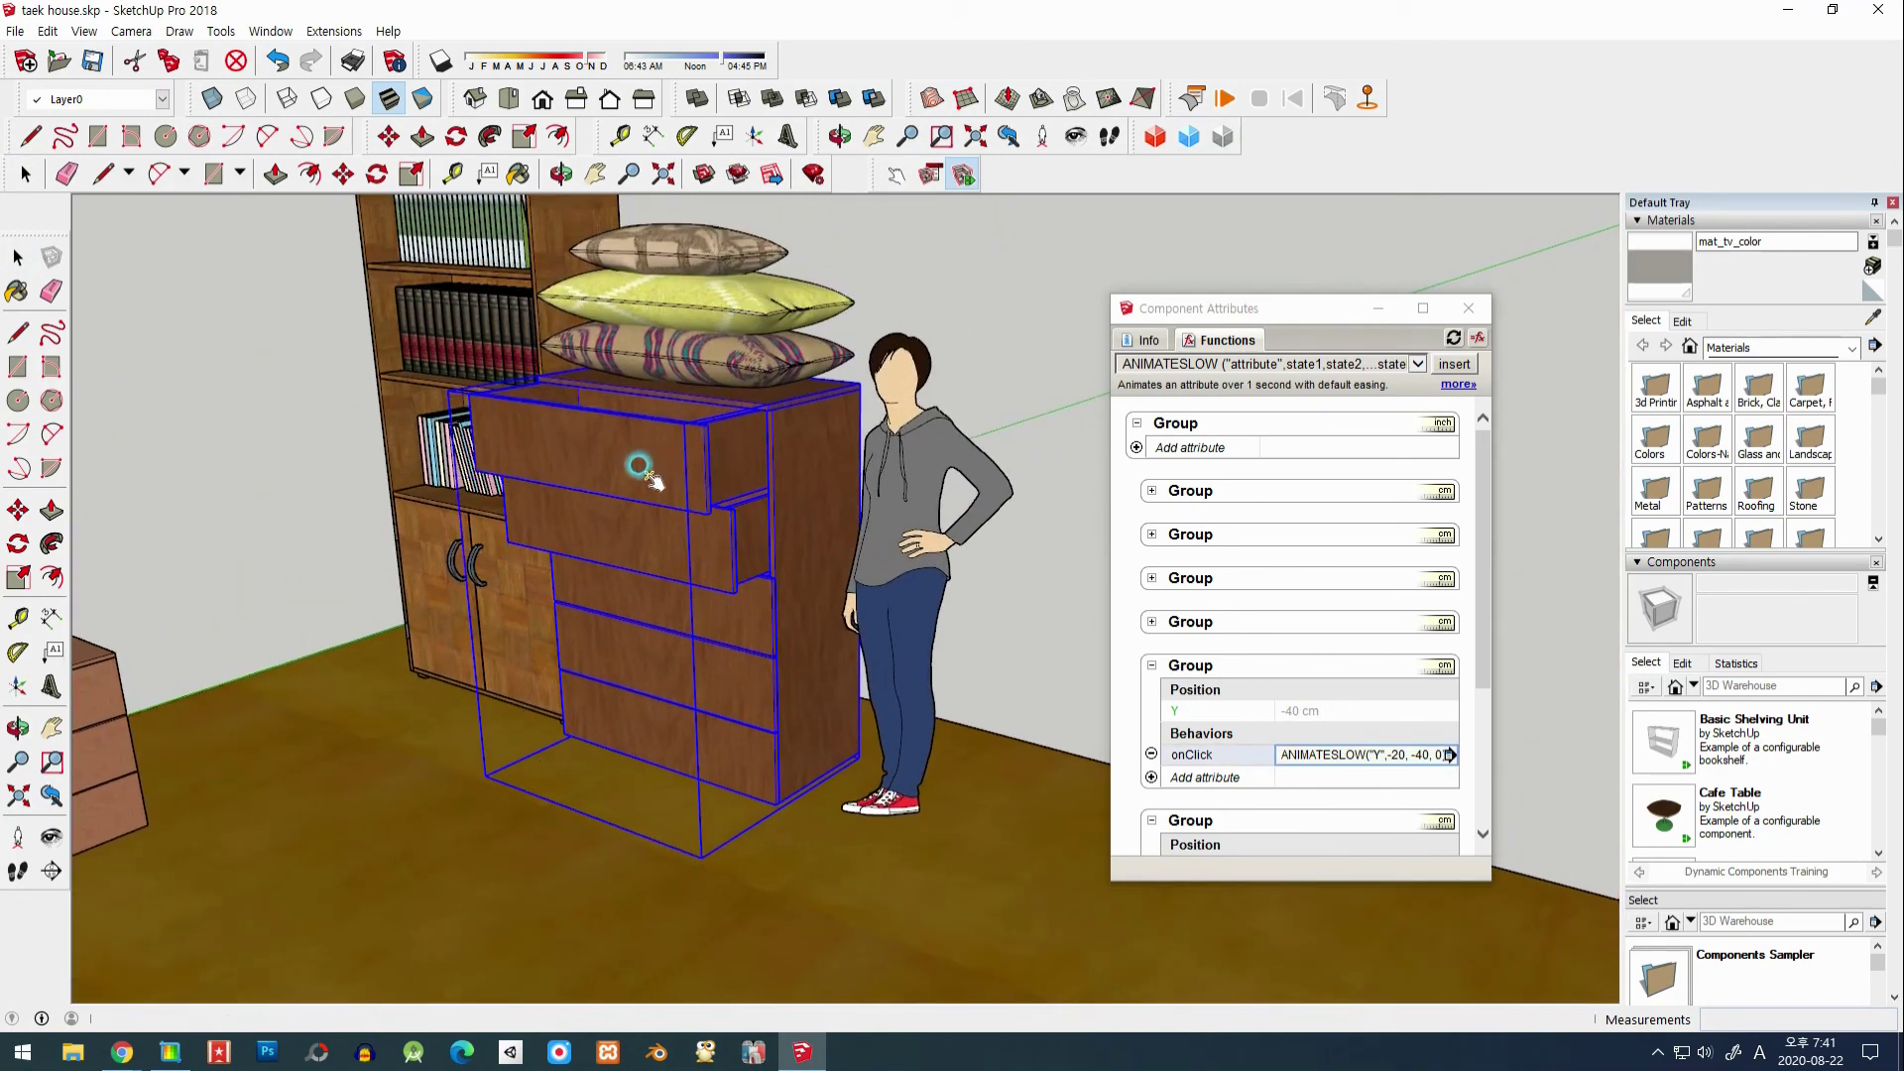
{"action": "left_click", "coordinate": [654, 561]}
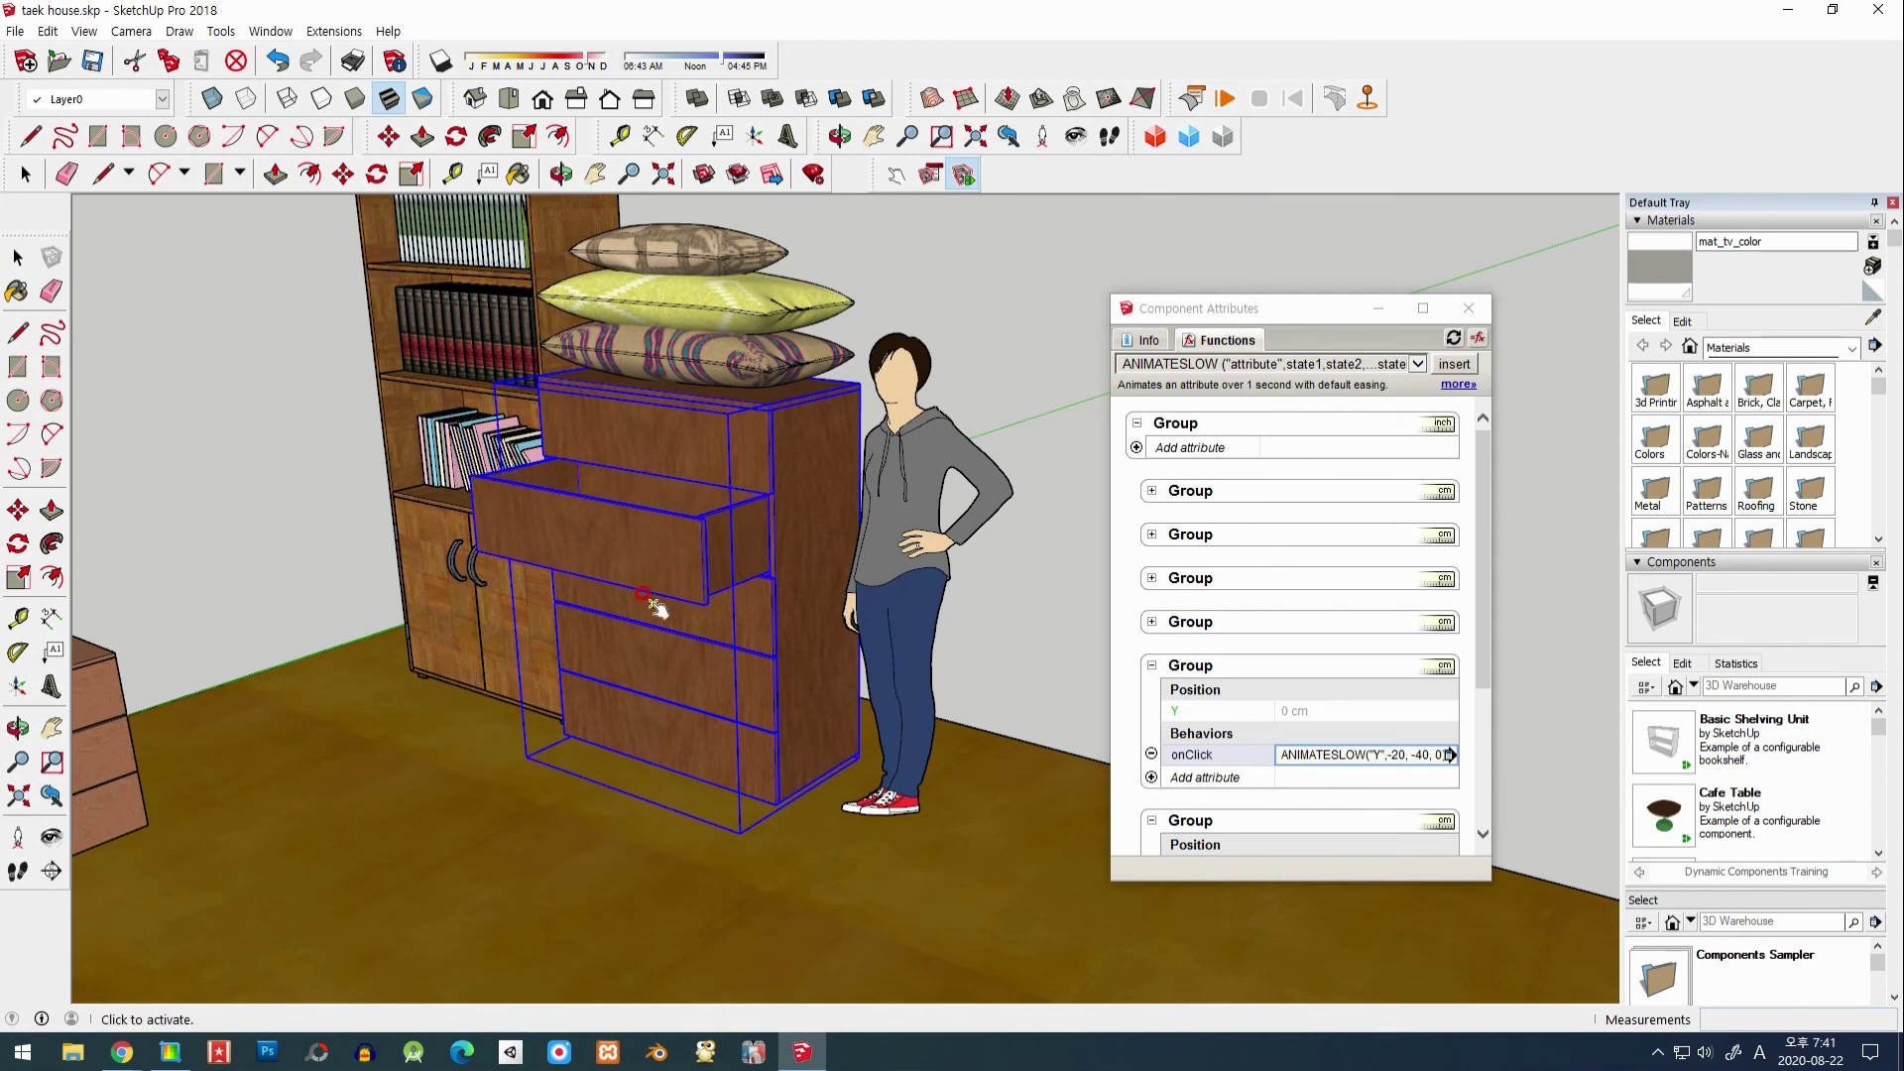
{"action": "left_click", "coordinate": [631, 565]}
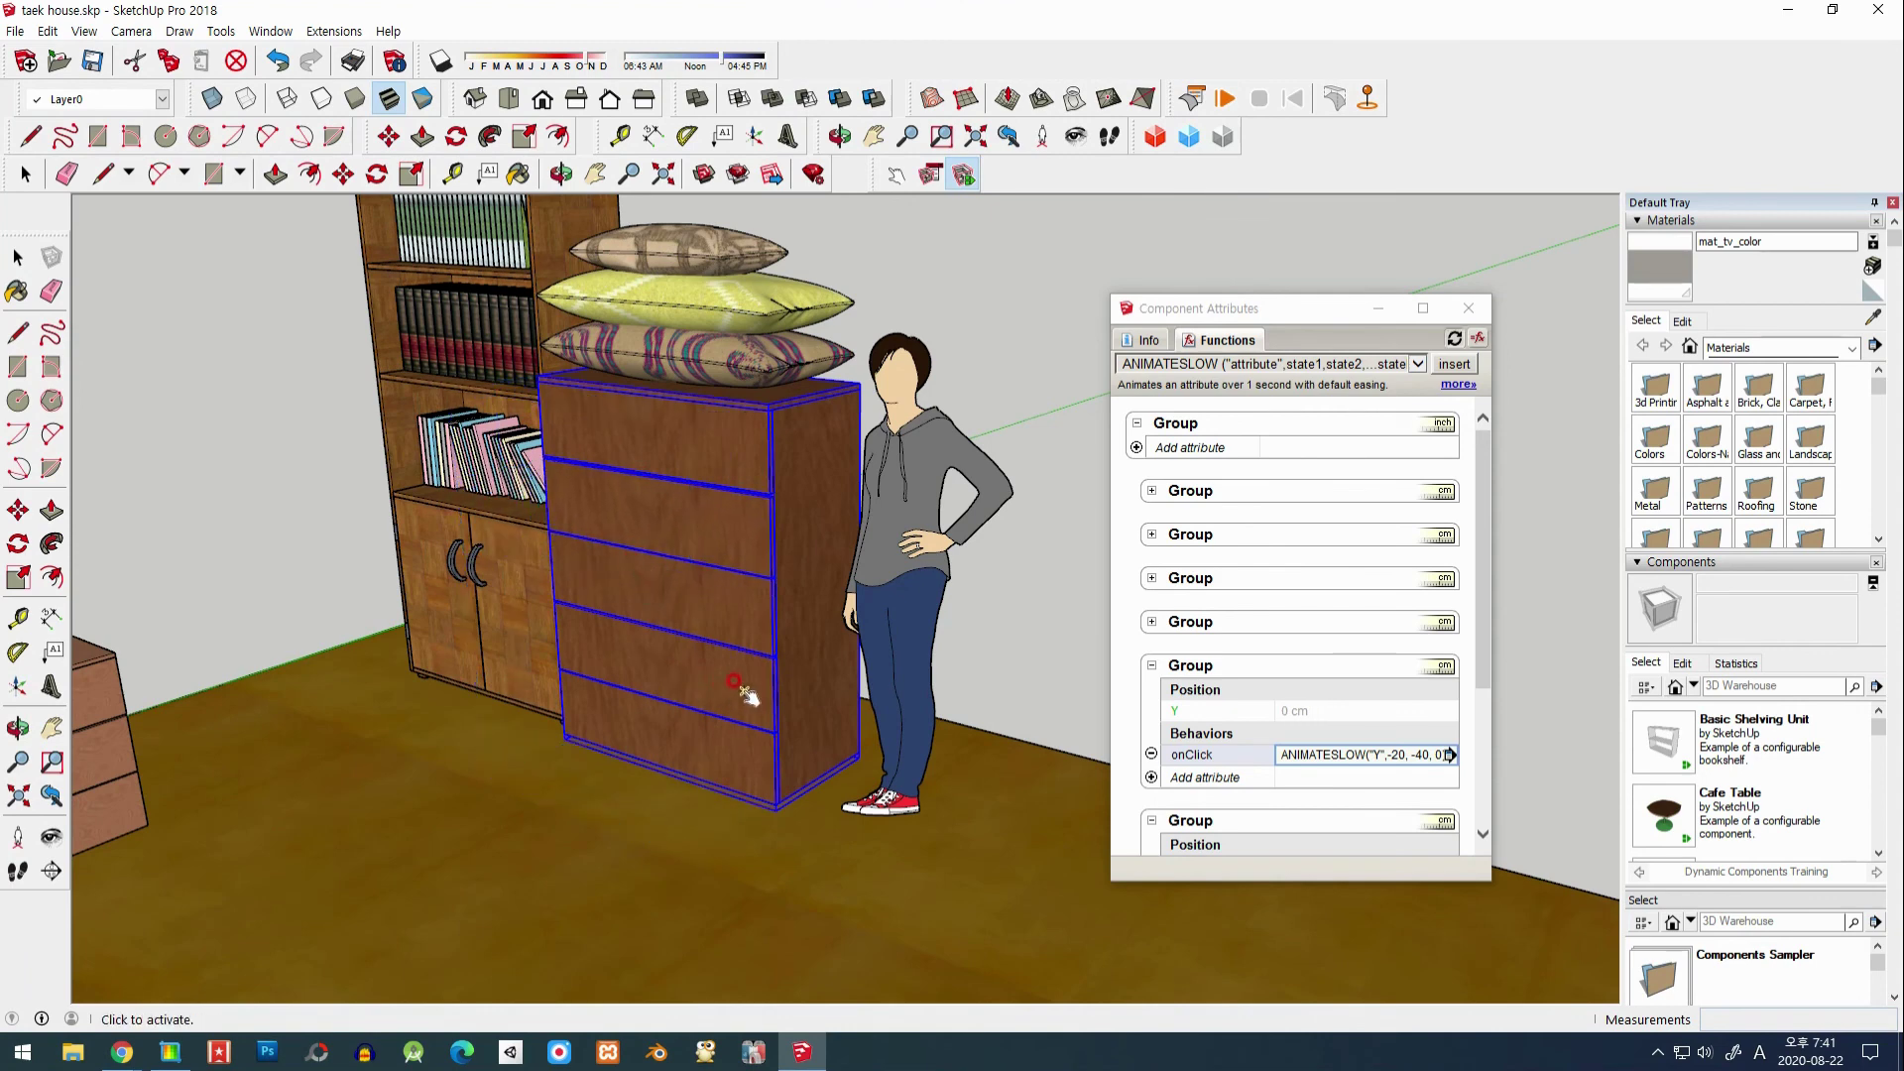
{"action": "scroll", "coordinate": [759, 684], "scroll_direction": "up", "scroll_amount": 1}
{"action": "scroll", "coordinate": [778, 724], "scroll_direction": "up", "scroll_amount": 1}
{"action": "scroll", "coordinate": [789, 760], "scroll_direction": "up", "scroll_amount": 1}
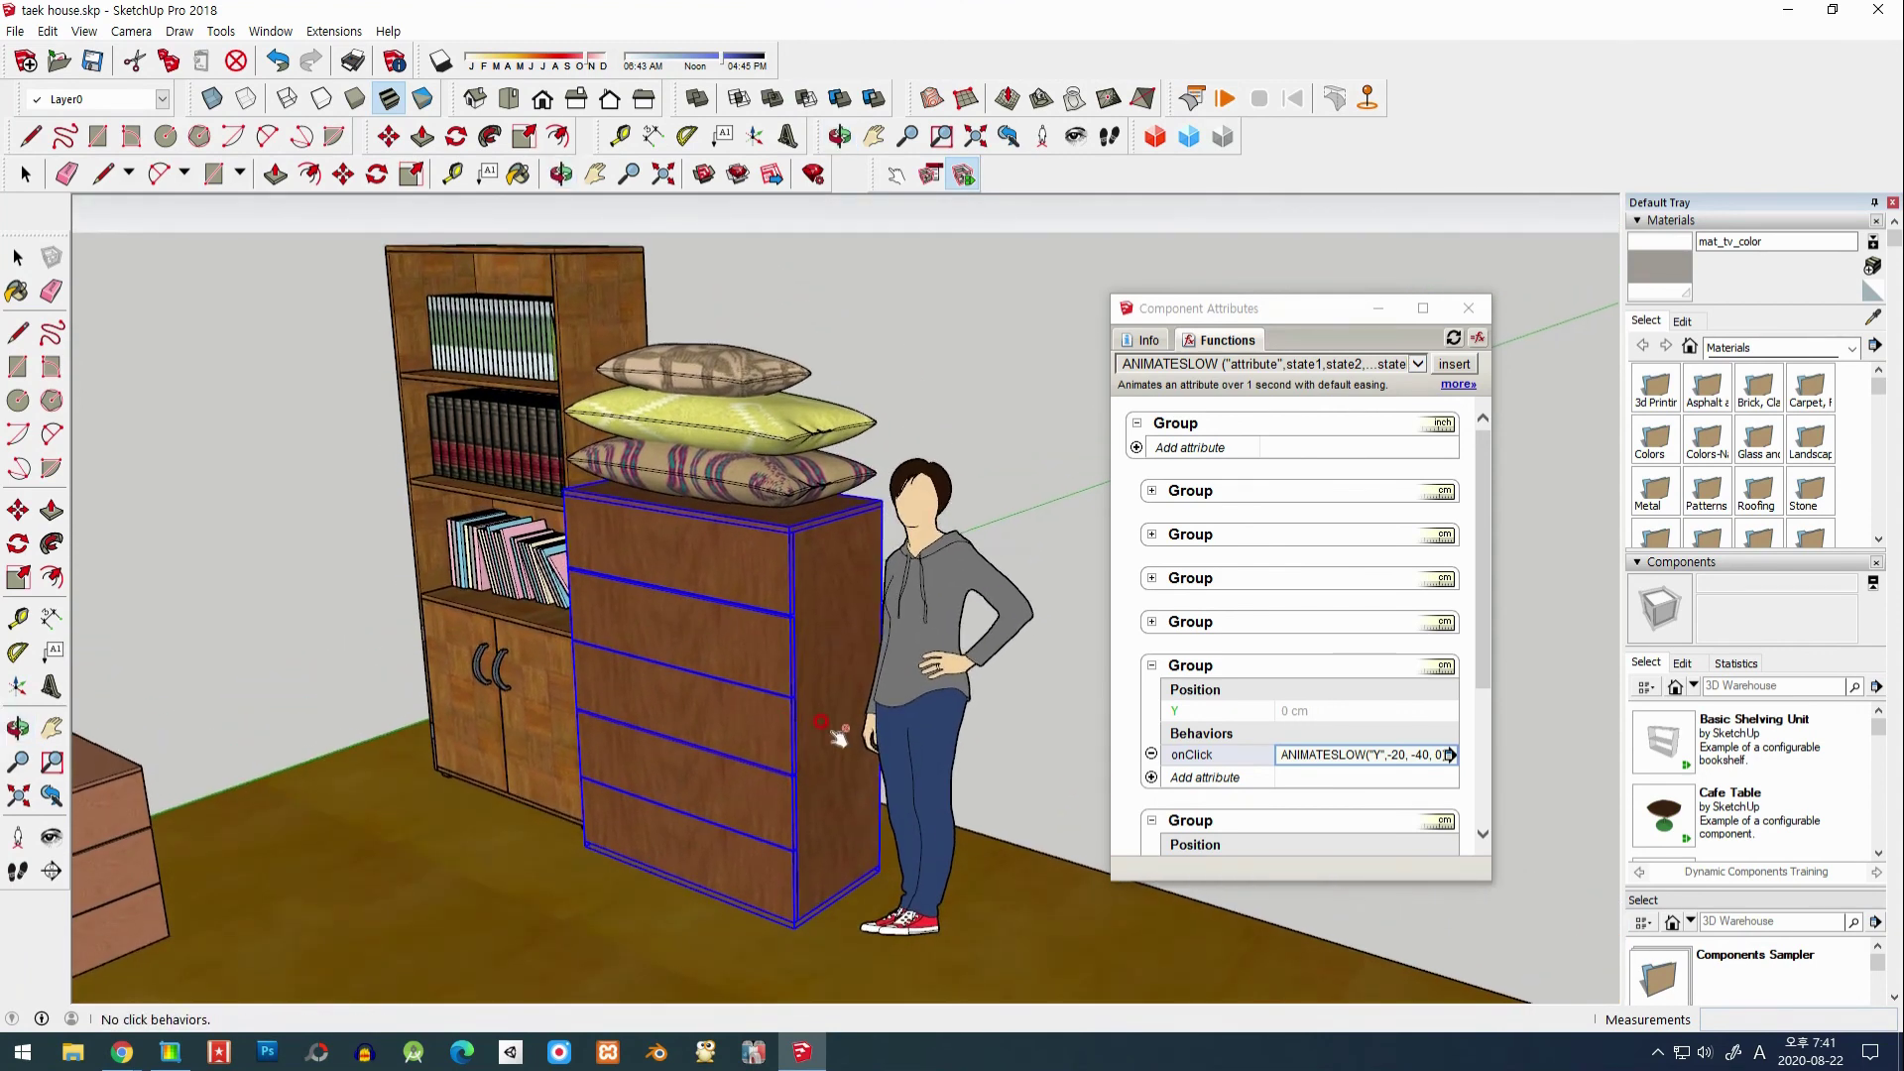